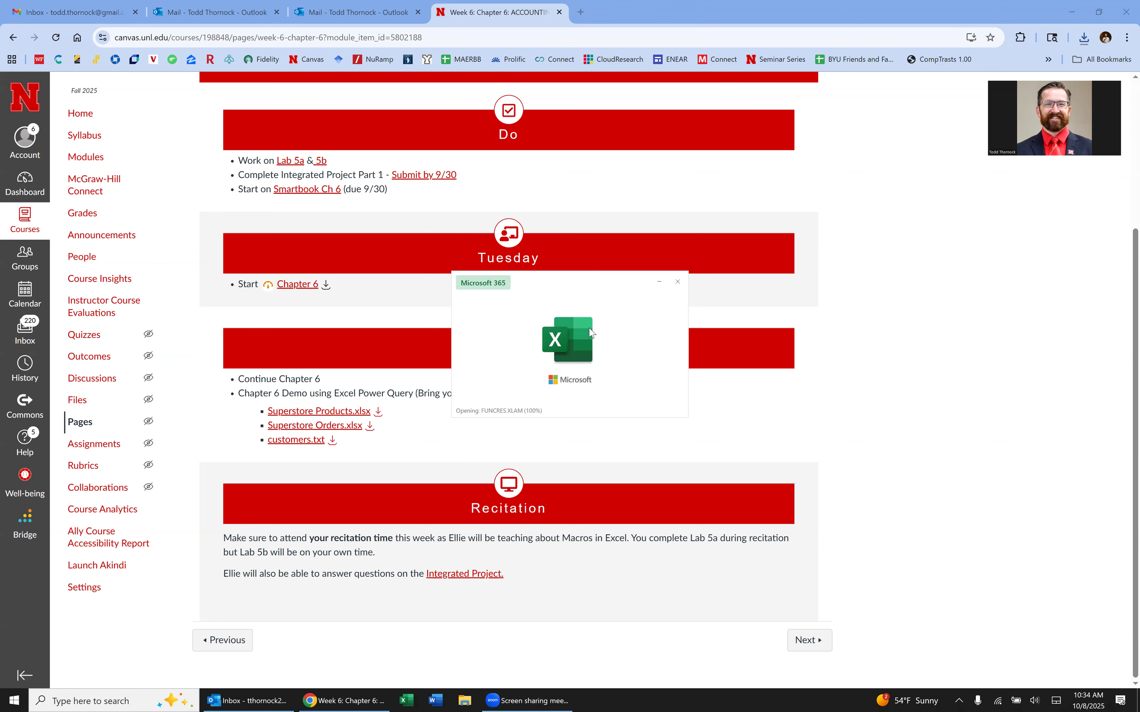
# Create a blank workbook.
pyautogui.click(404, 201)
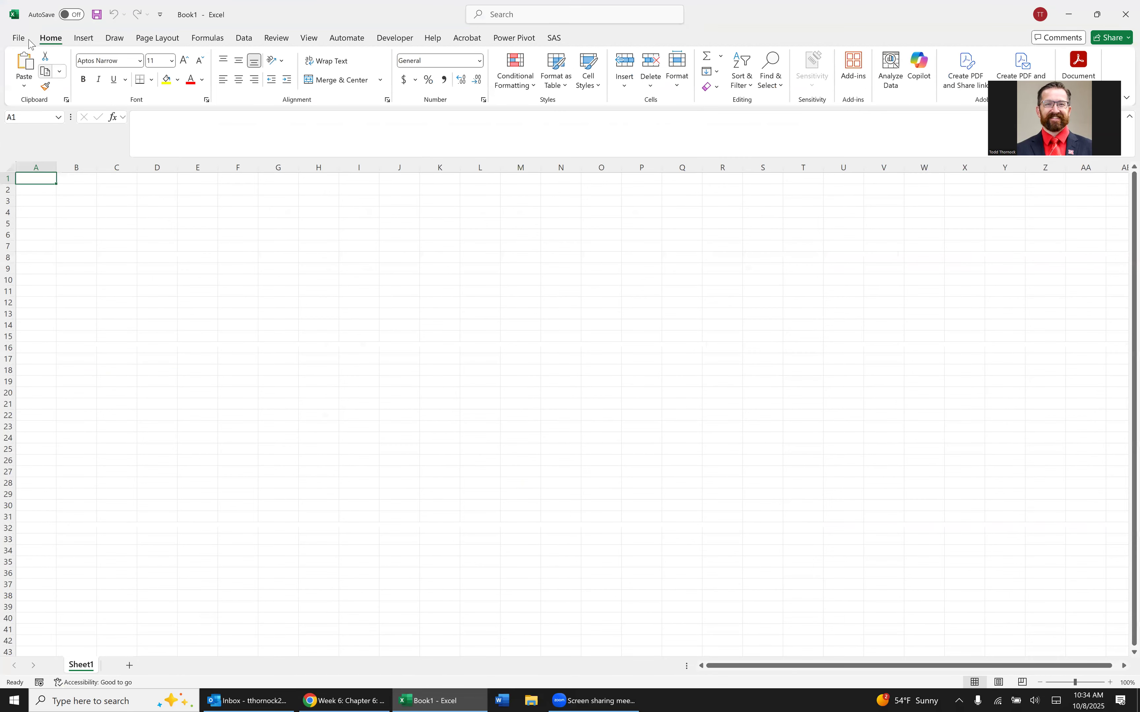
pyautogui.click(19, 39)
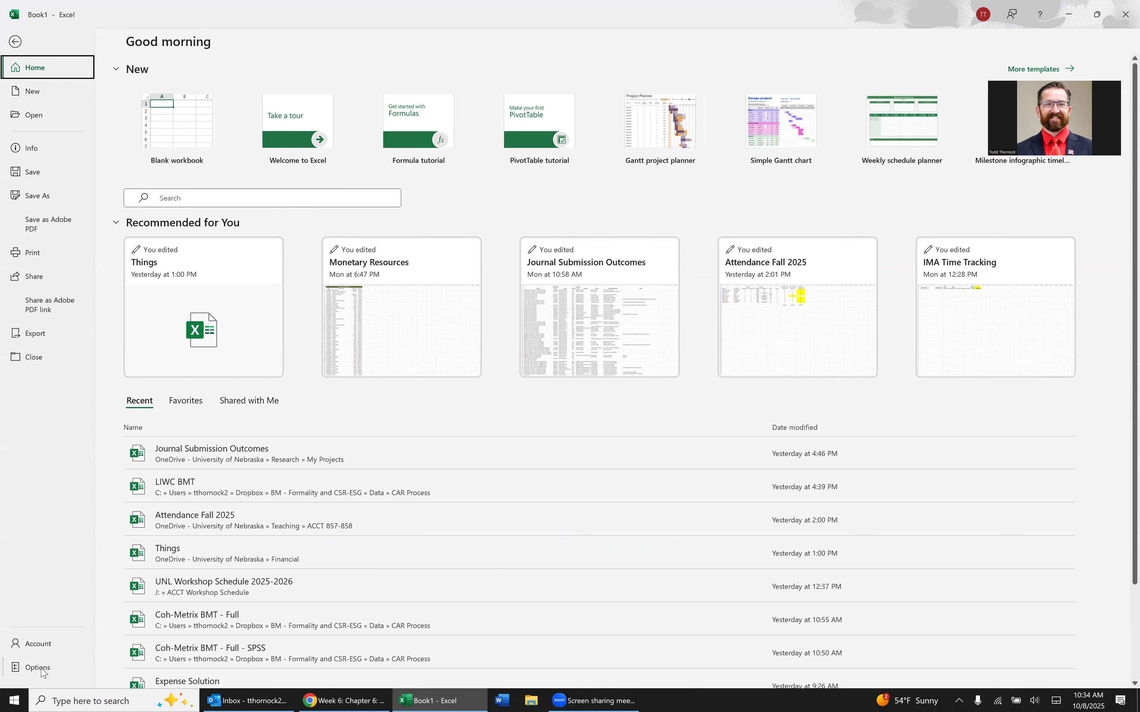
pyautogui.click(18, 42)
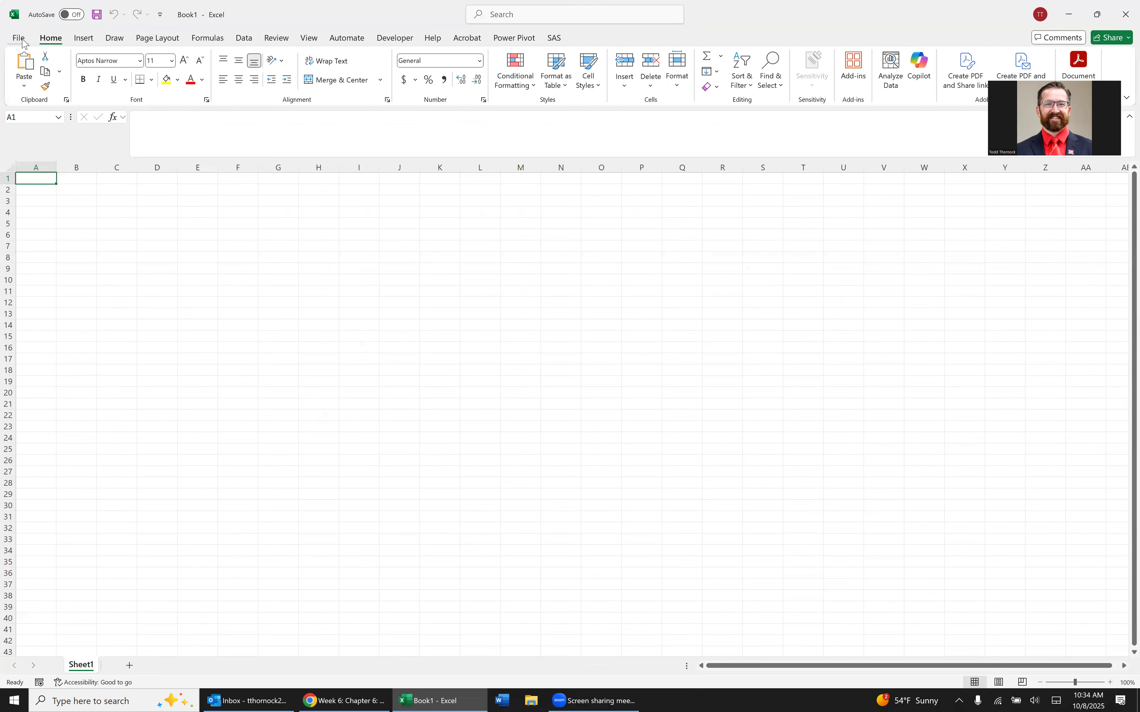
# Enable the Microsoft Power Pivot for Excel COM add-in and display the Power Pivot commands.
pyautogui.click(19, 39)
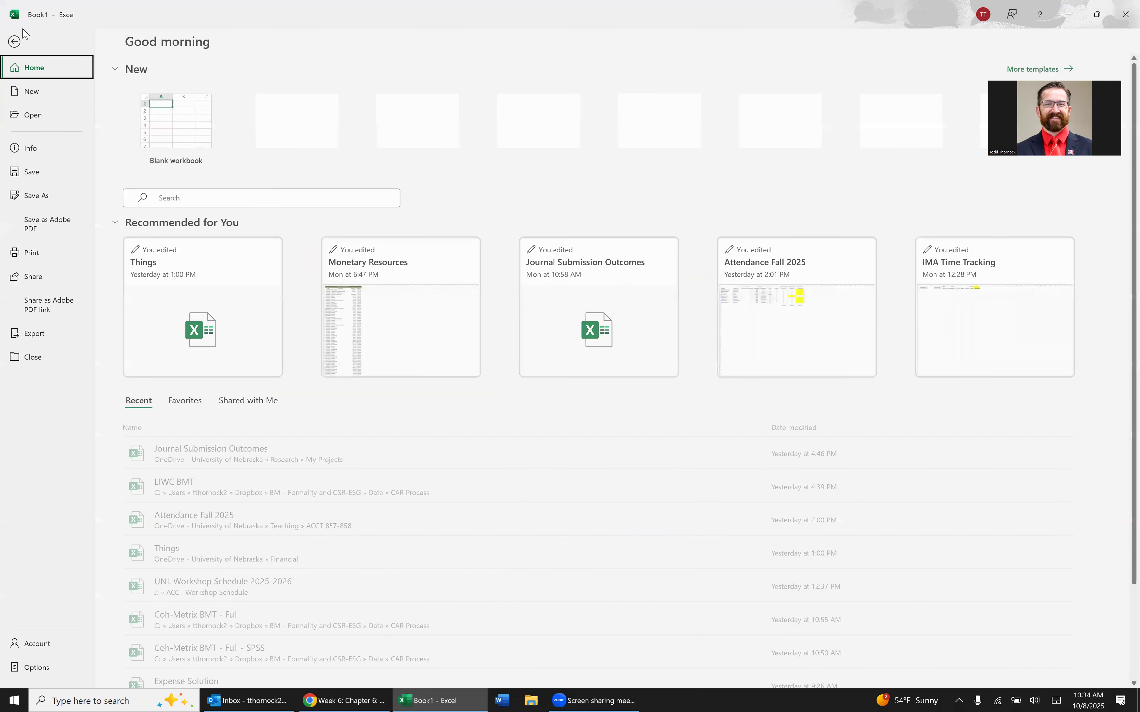
pyautogui.click(36, 668)
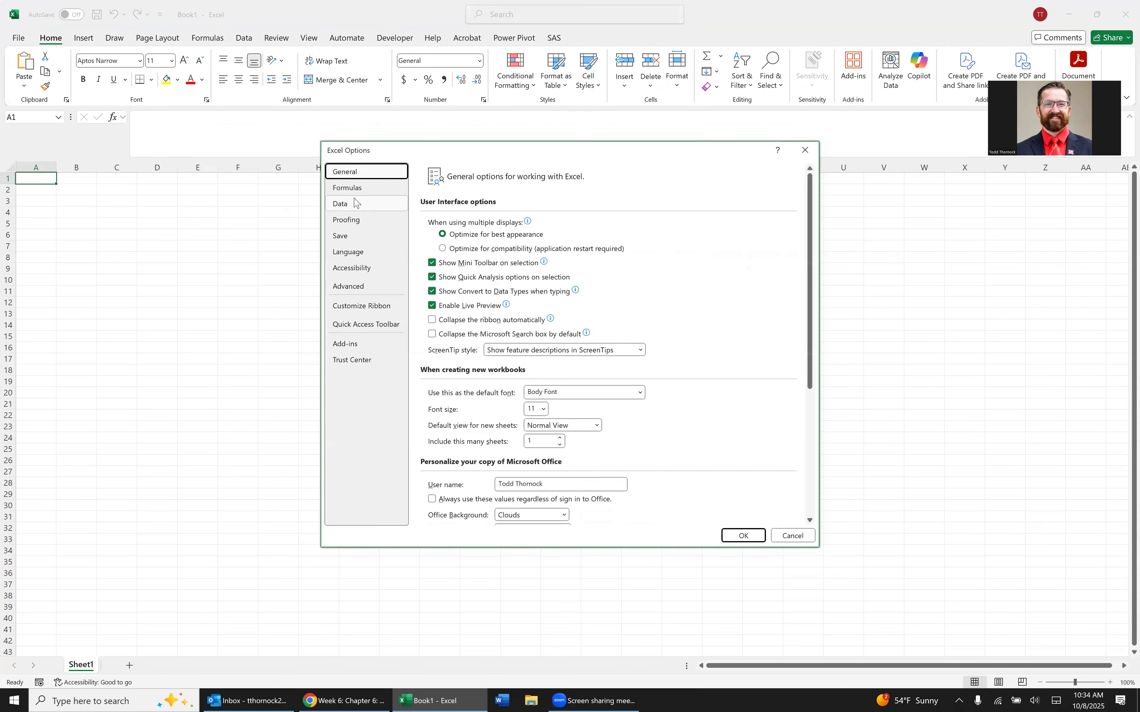
pyautogui.click(371, 349)
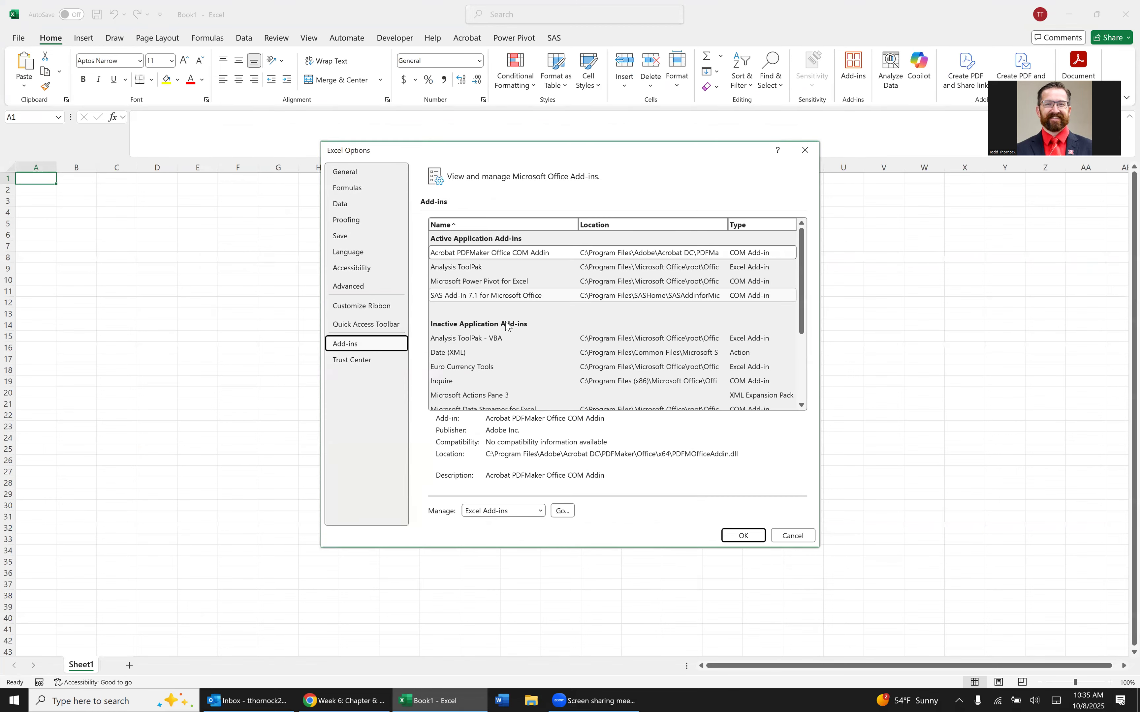
pyautogui.click(522, 514)
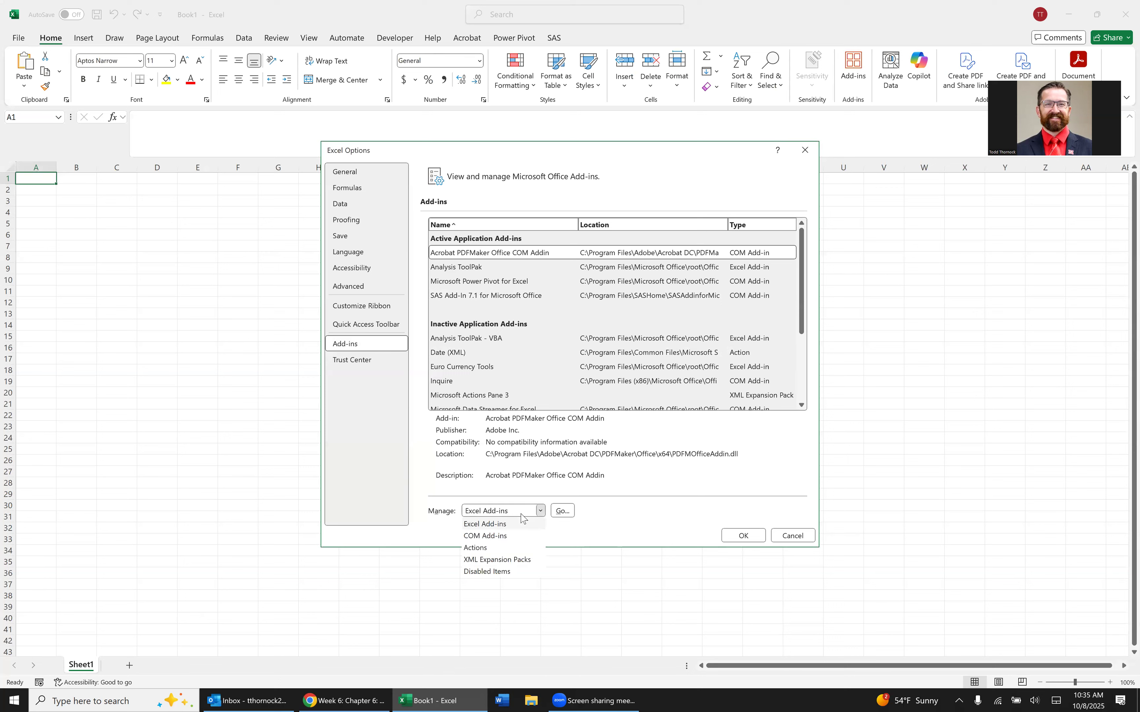
pyautogui.click(500, 536)
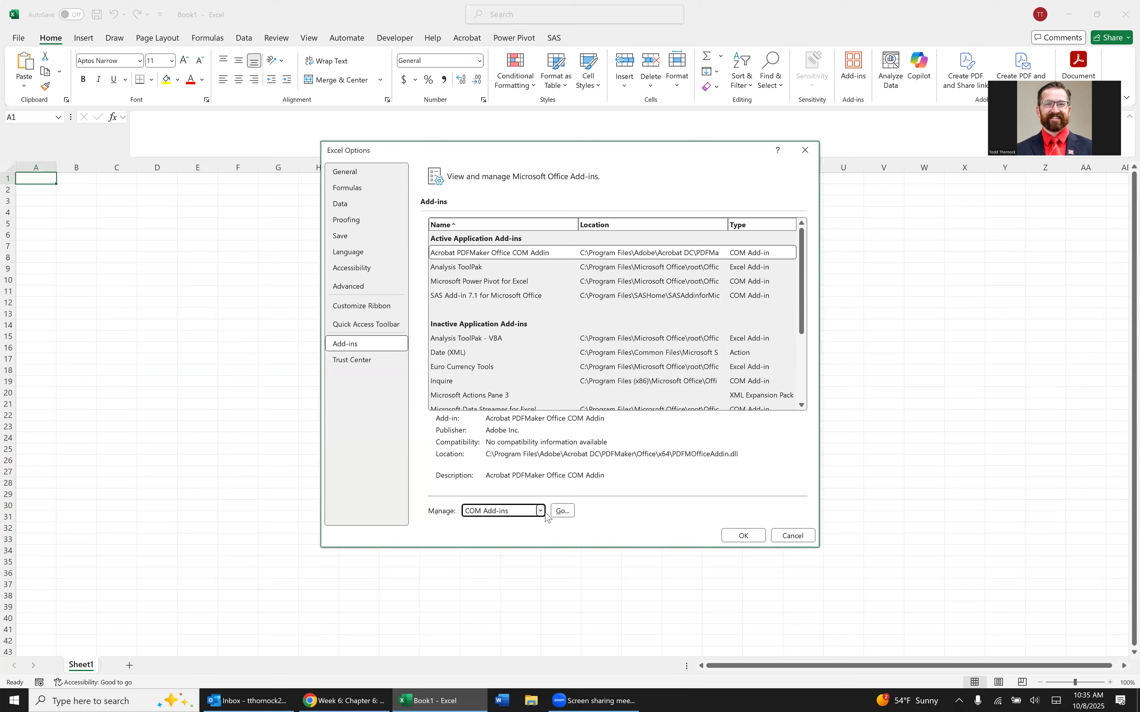
pyautogui.click(562, 511)
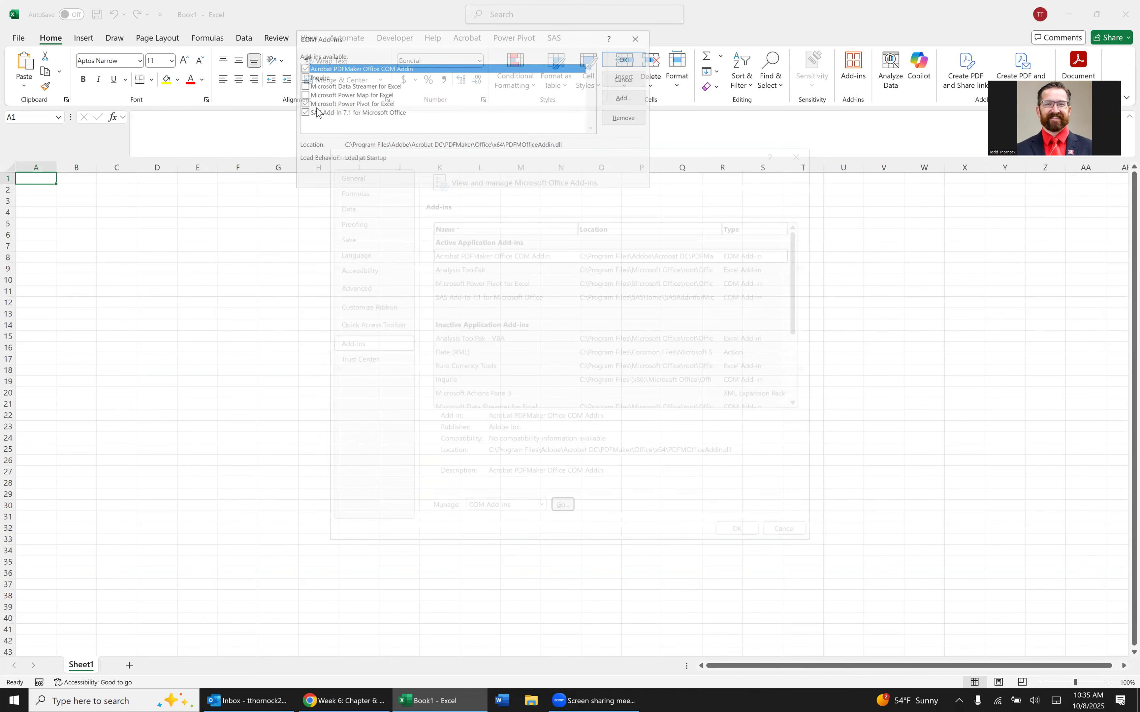
pyautogui.click(303, 105)
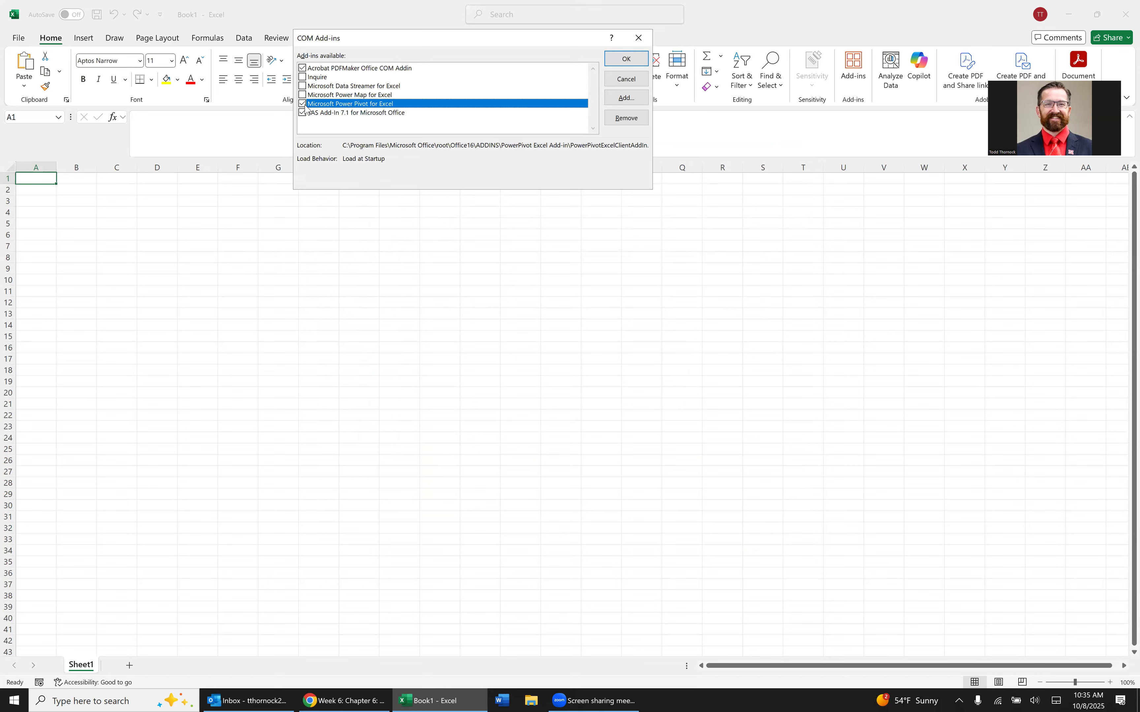
pyautogui.click(607, 224)
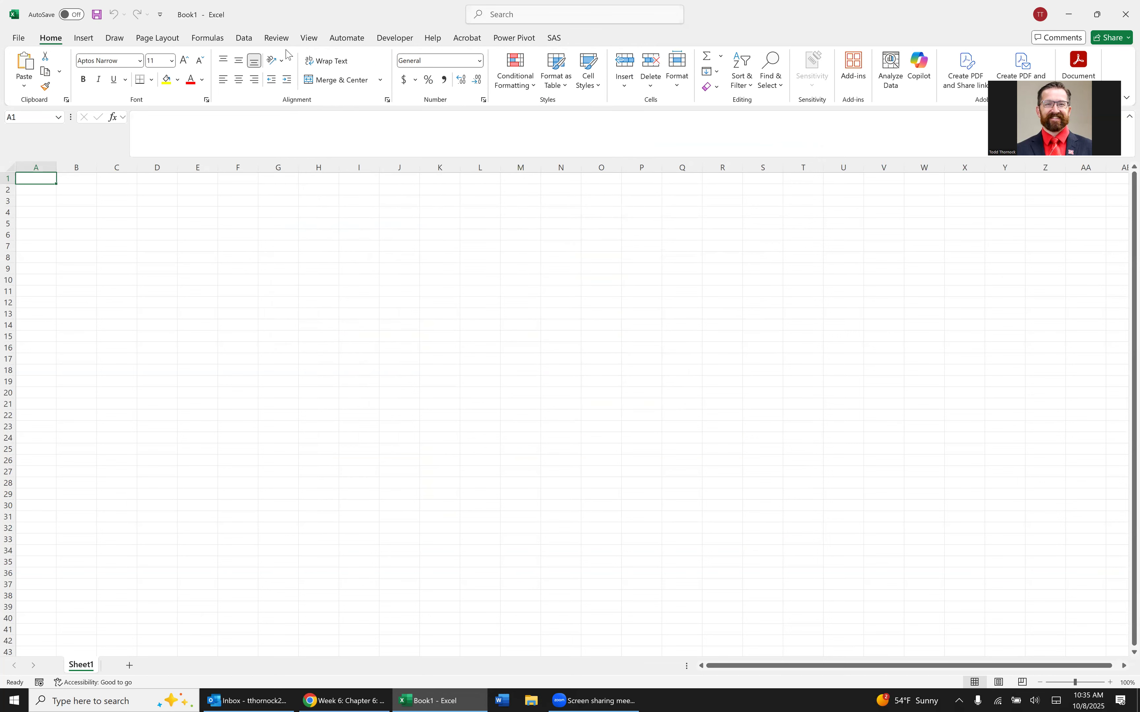
pyautogui.click(514, 38)
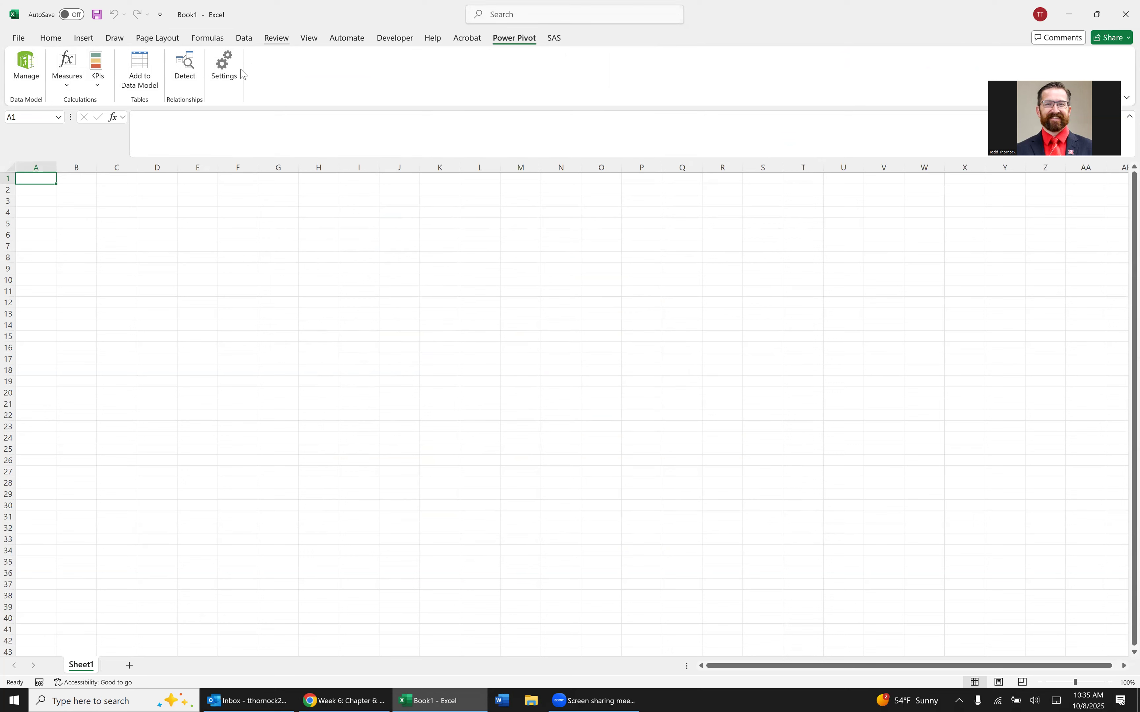
# Import customers.txt from the Downloads folder as a text/CSV source and open it for transformation in Power Query Editor.
pyautogui.click(244, 38)
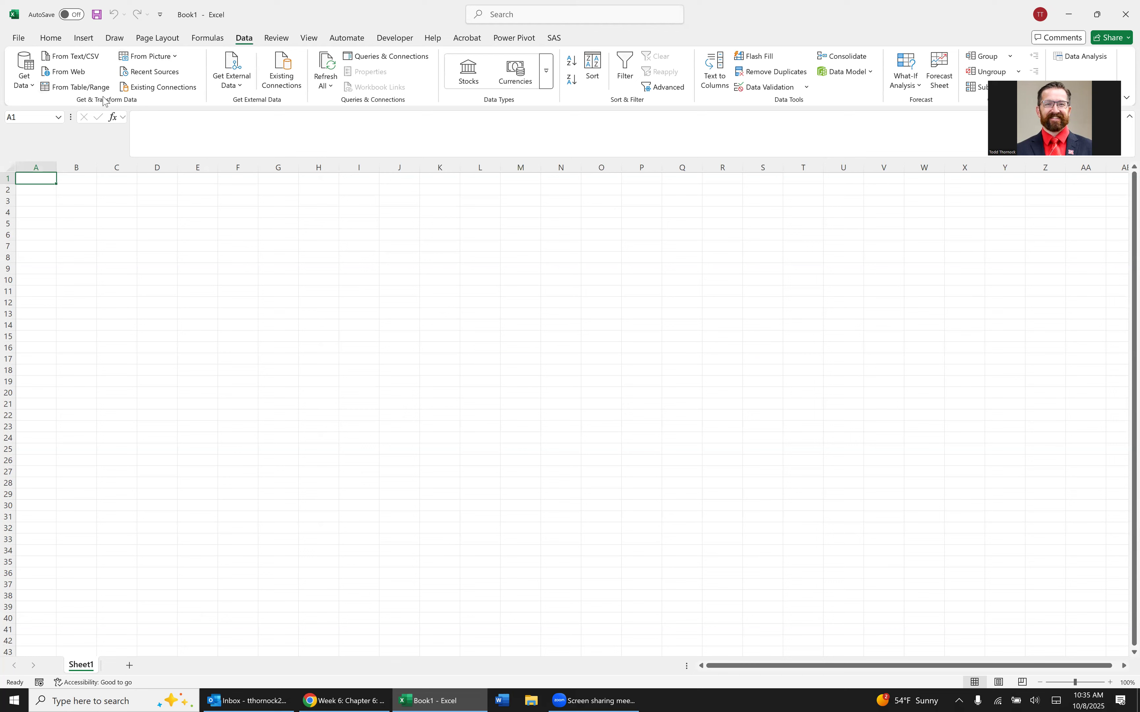
pyautogui.click(24, 75)
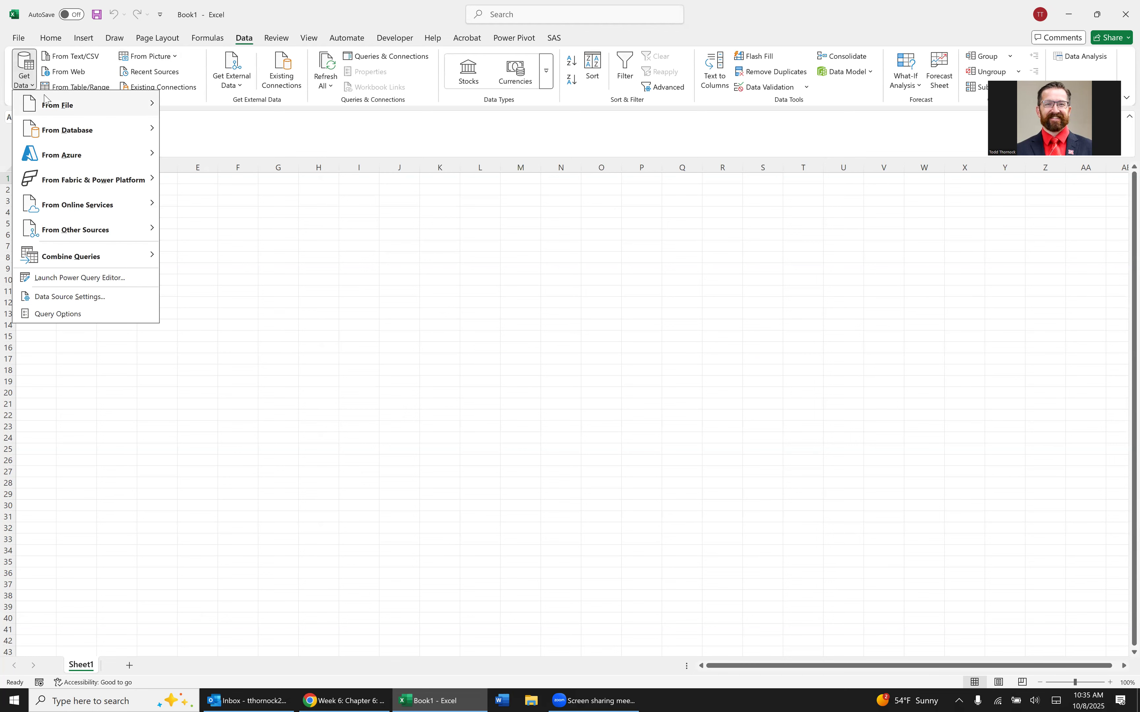
pyautogui.moveTo(56, 108)
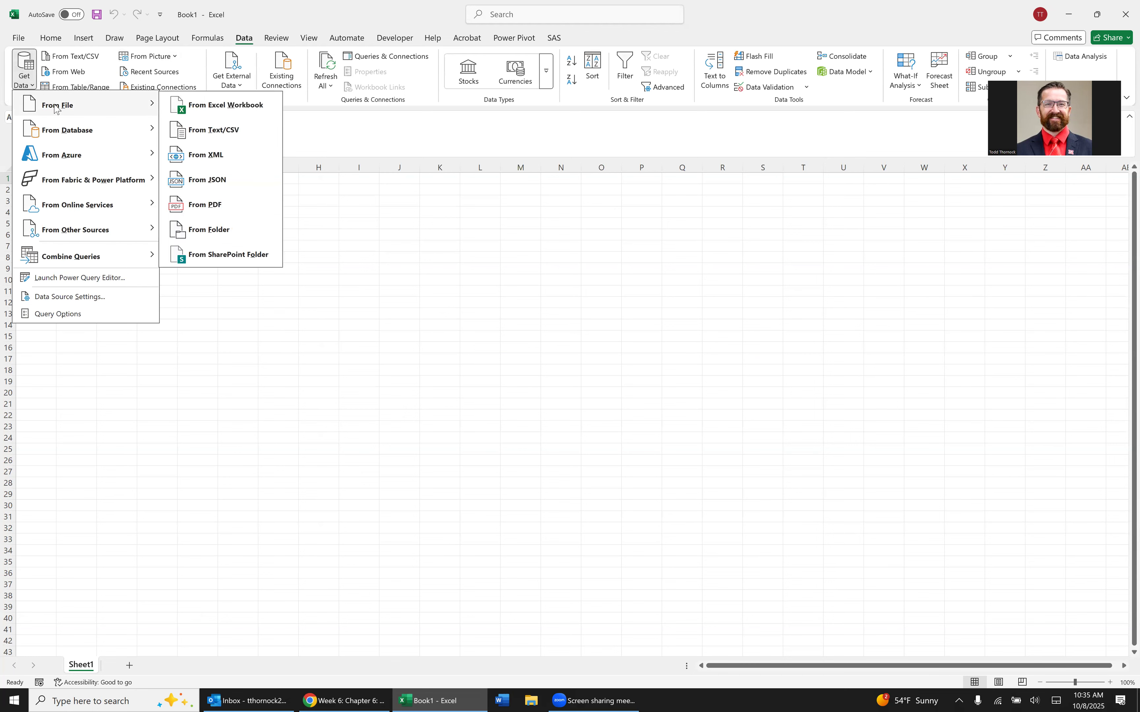
pyautogui.click(216, 134)
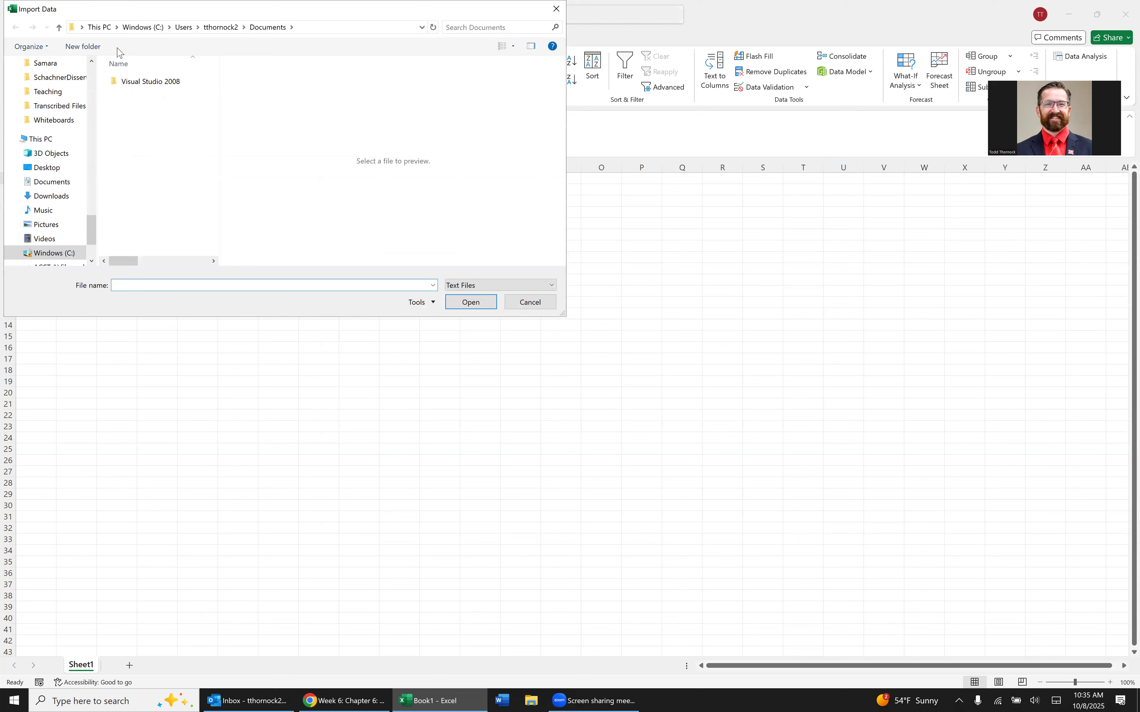
pyautogui.scroll(5, 89, 80)
pyautogui.scroll(10, 89, 80)
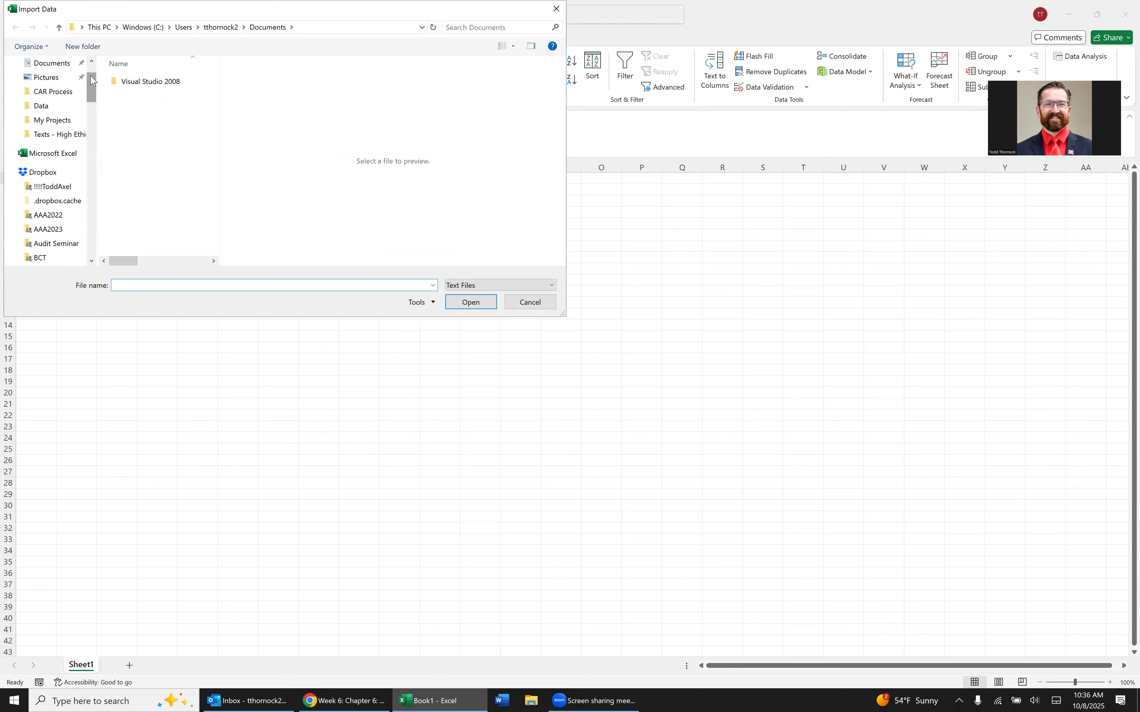
pyautogui.click(50, 105)
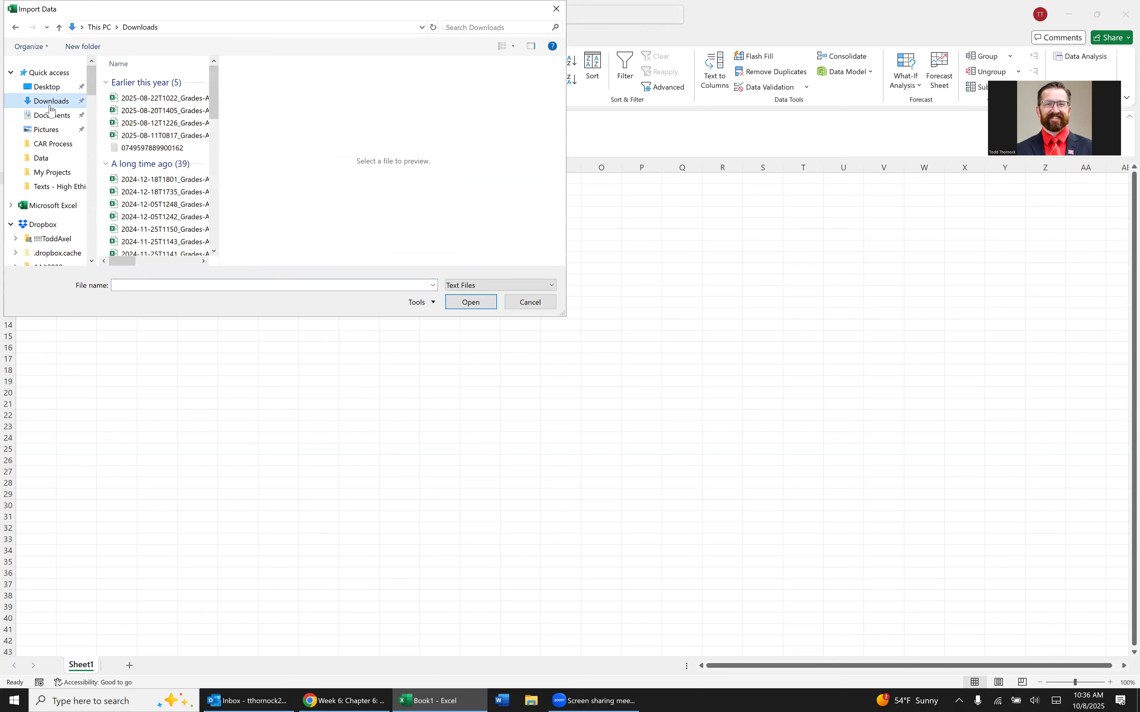
pyautogui.click(157, 101)
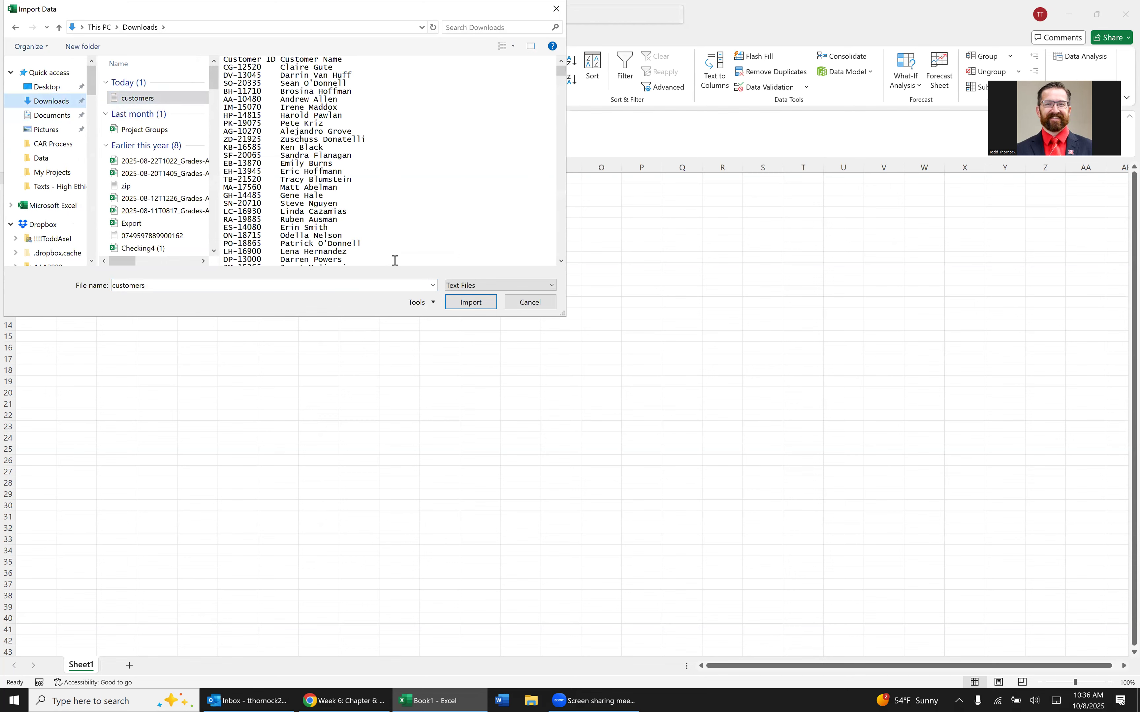
pyautogui.click(479, 306)
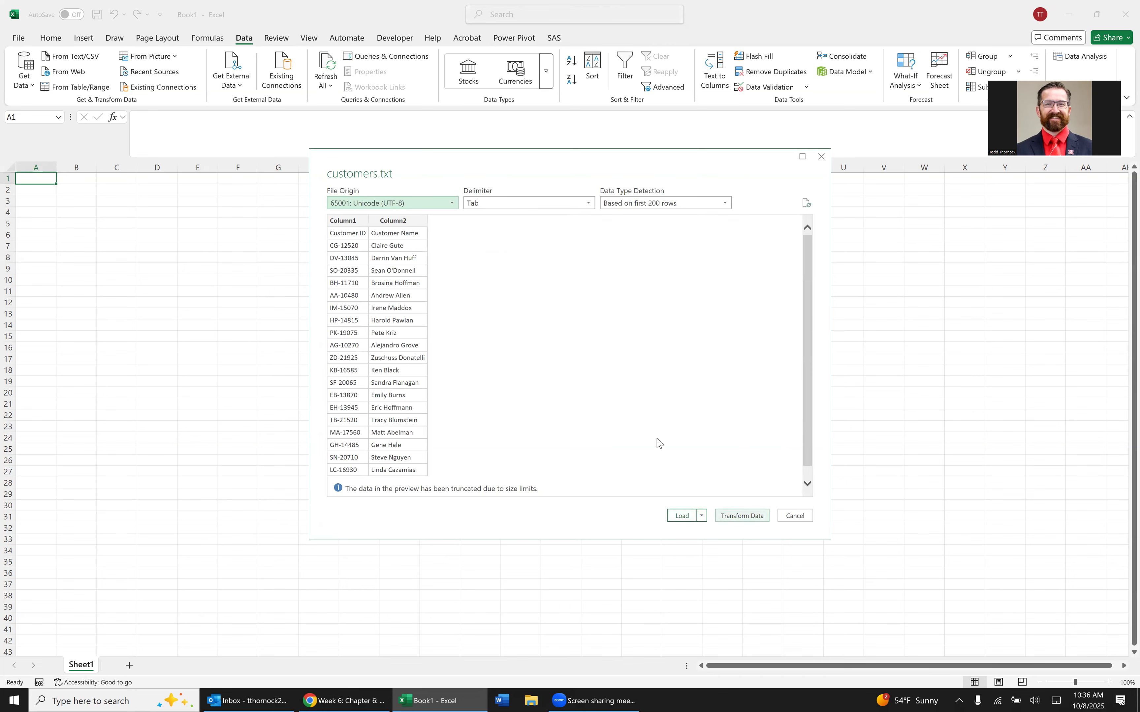
pyautogui.click(744, 518)
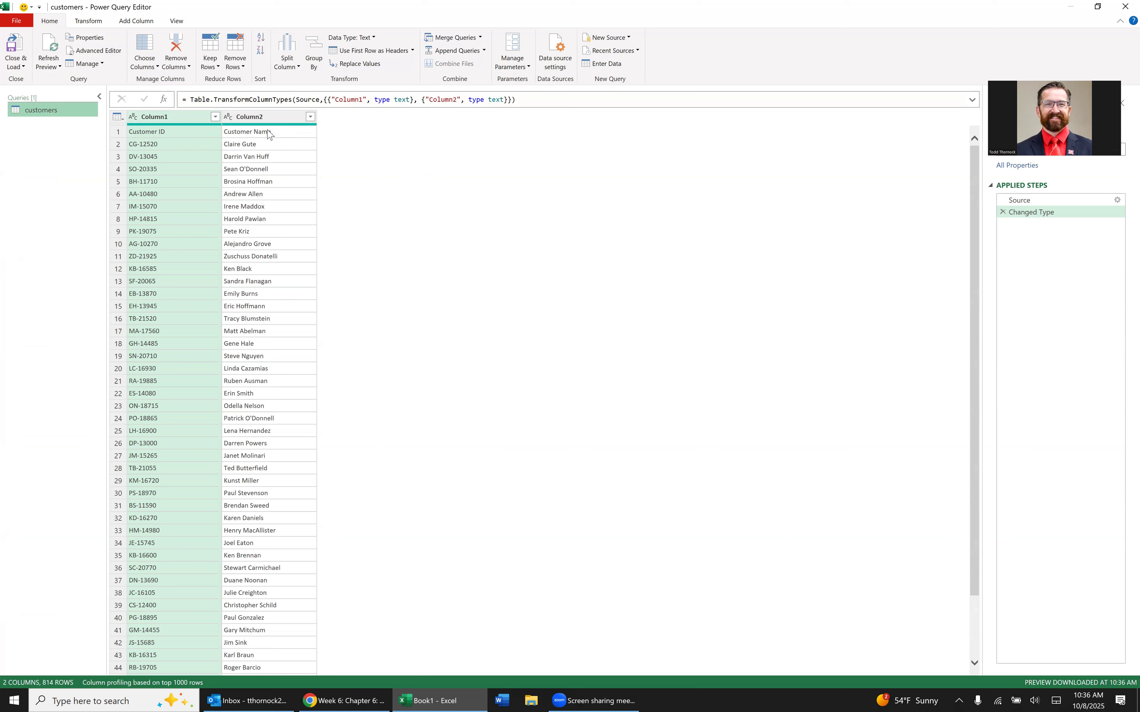
# Promote the first row of the customers query to headers and load the query into the workbook.
pyautogui.click(388, 52)
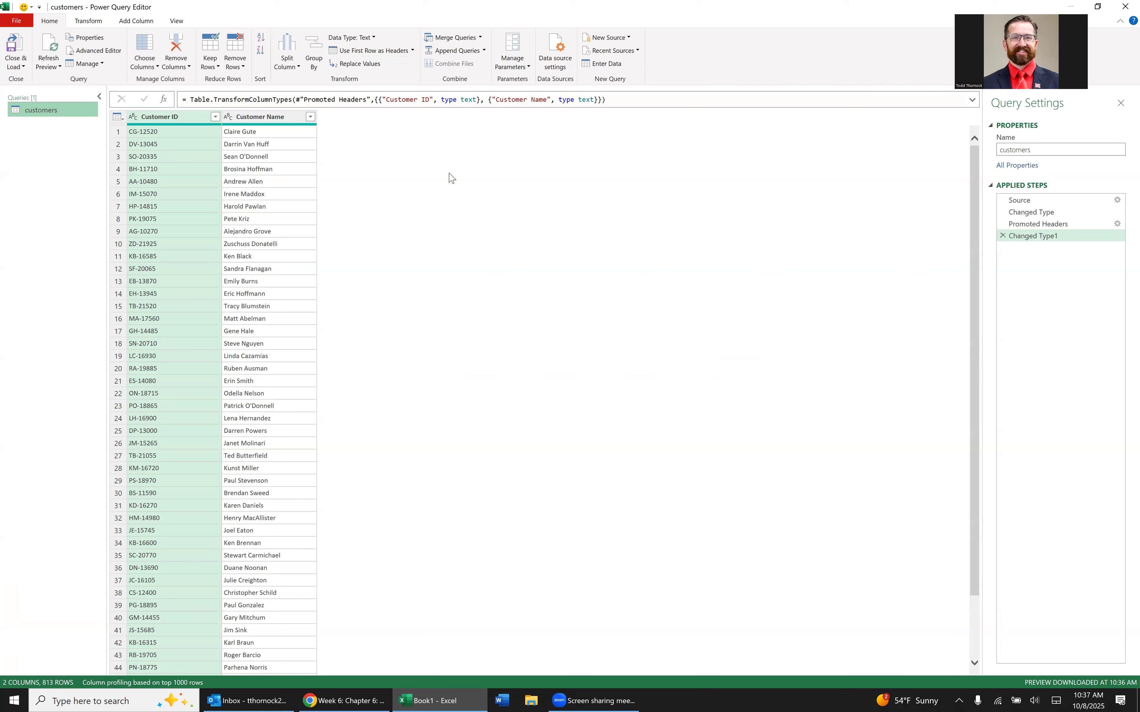
pyautogui.click(20, 50)
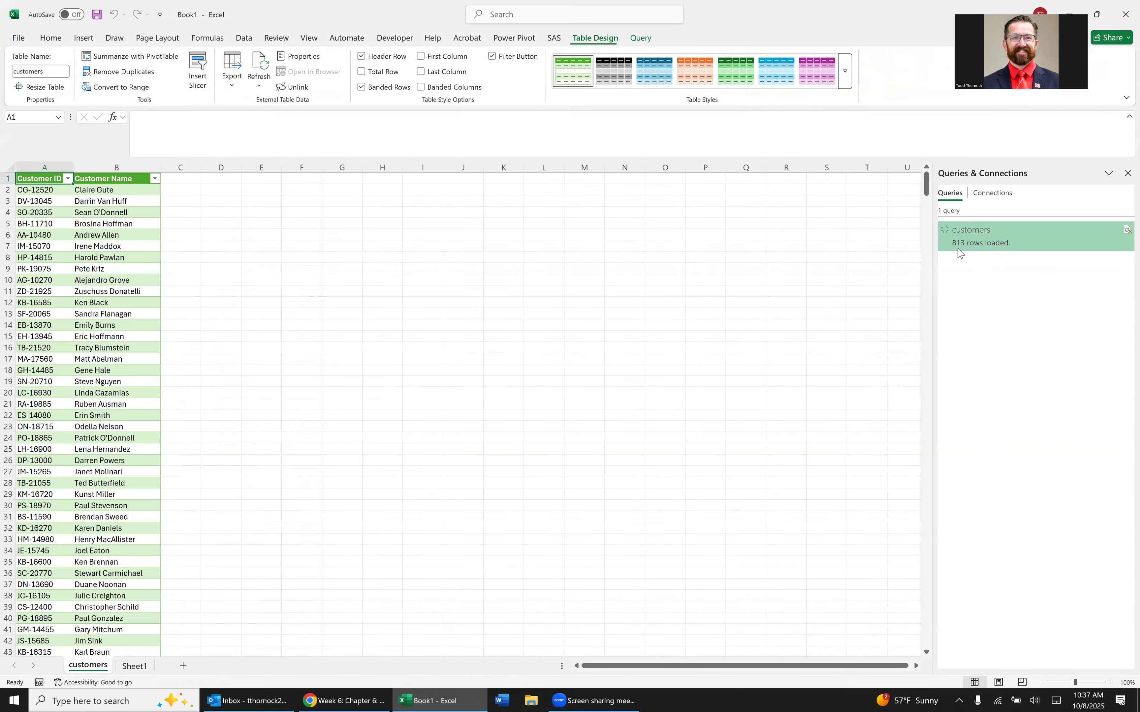
pyautogui.moveTo(968, 243)
# Import the Order sheet from the Superstore Orders workbook in Downloads and open it for transformation in Power Query Editor.
pyautogui.click(243, 38)
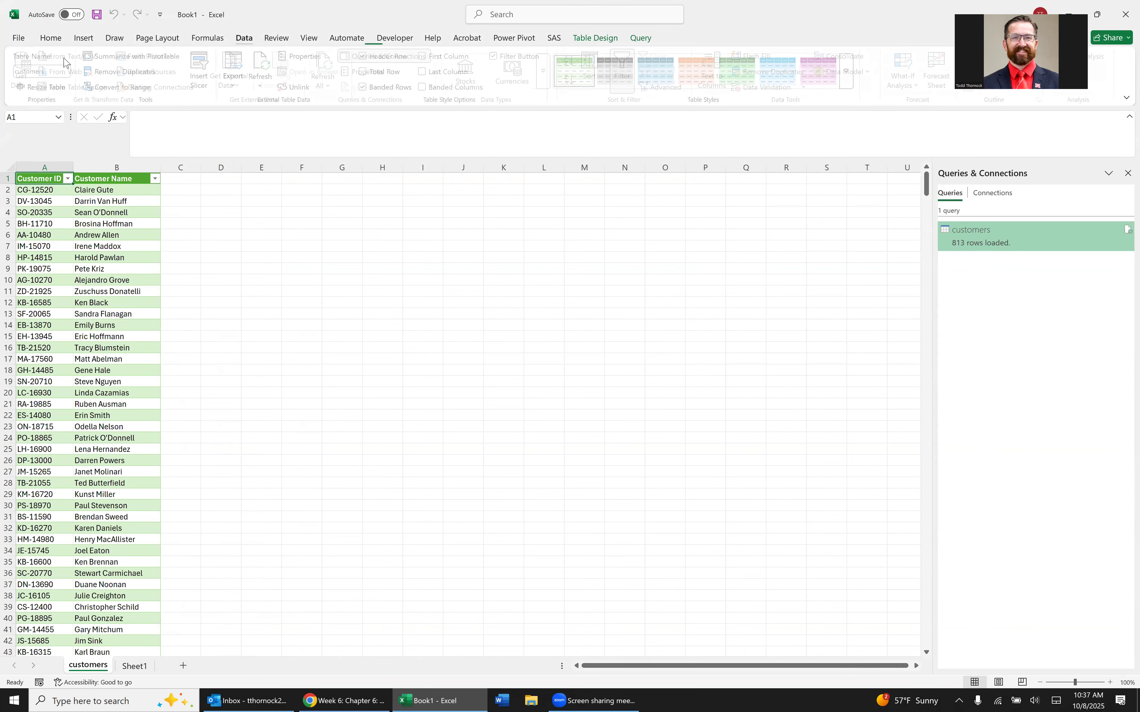
pyautogui.click(24, 70)
pyautogui.moveTo(52, 109)
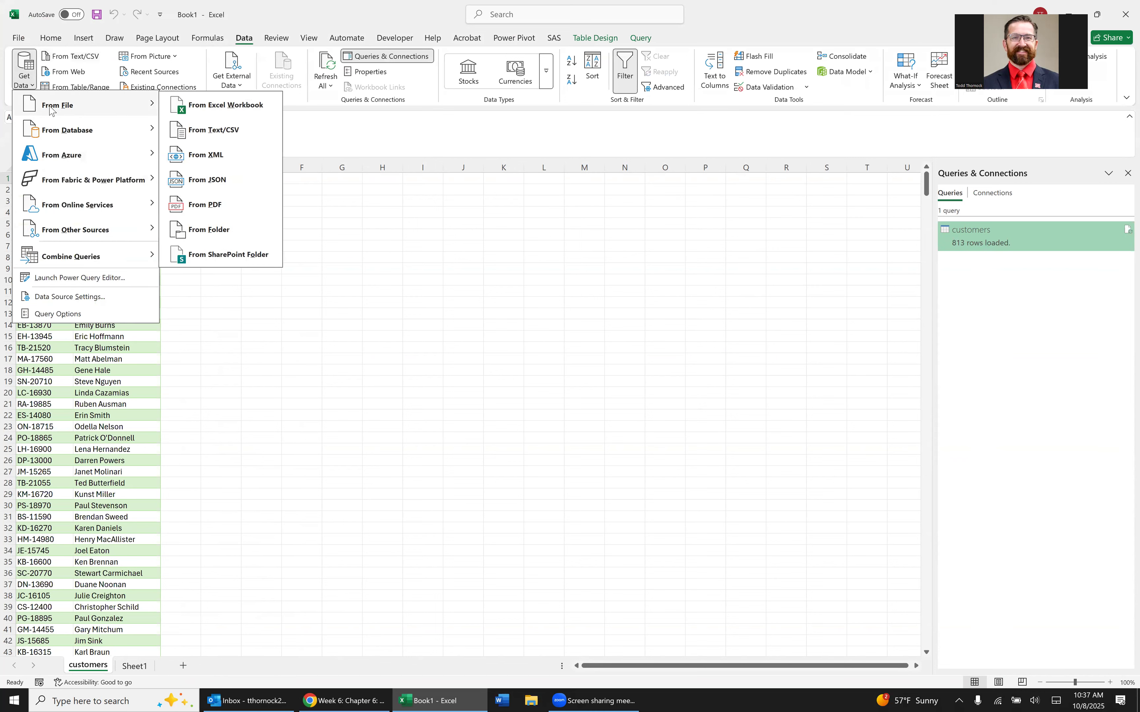
pyautogui.click(214, 106)
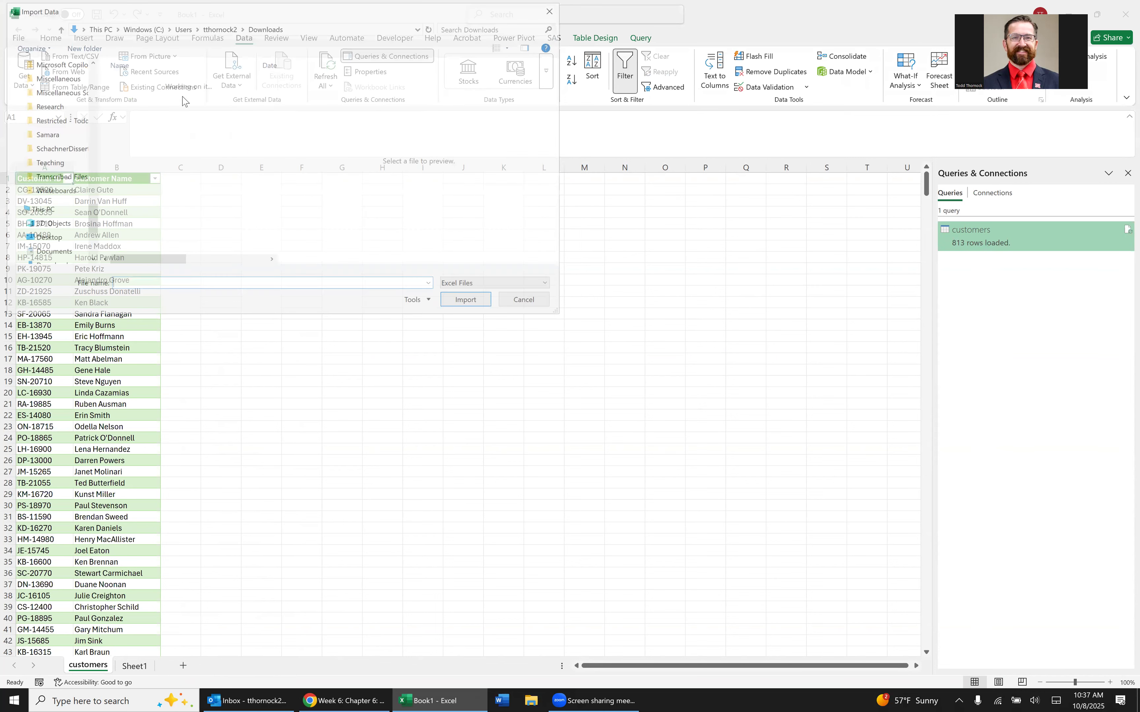
pyautogui.click(171, 99)
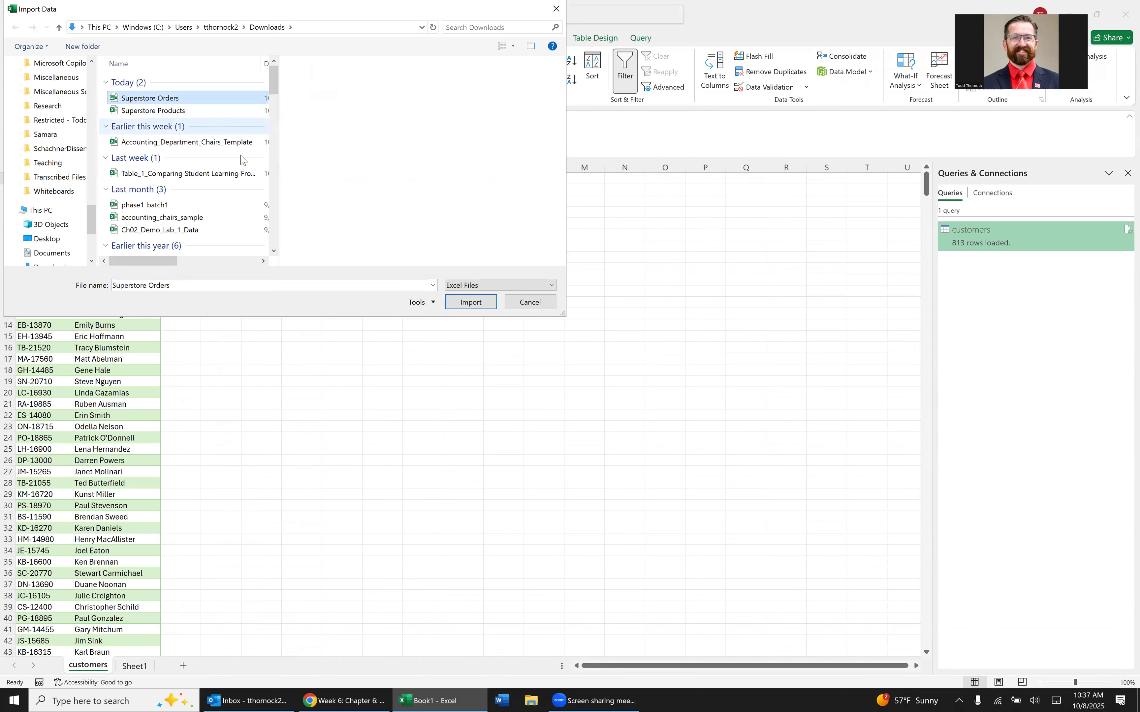
pyautogui.click(485, 302)
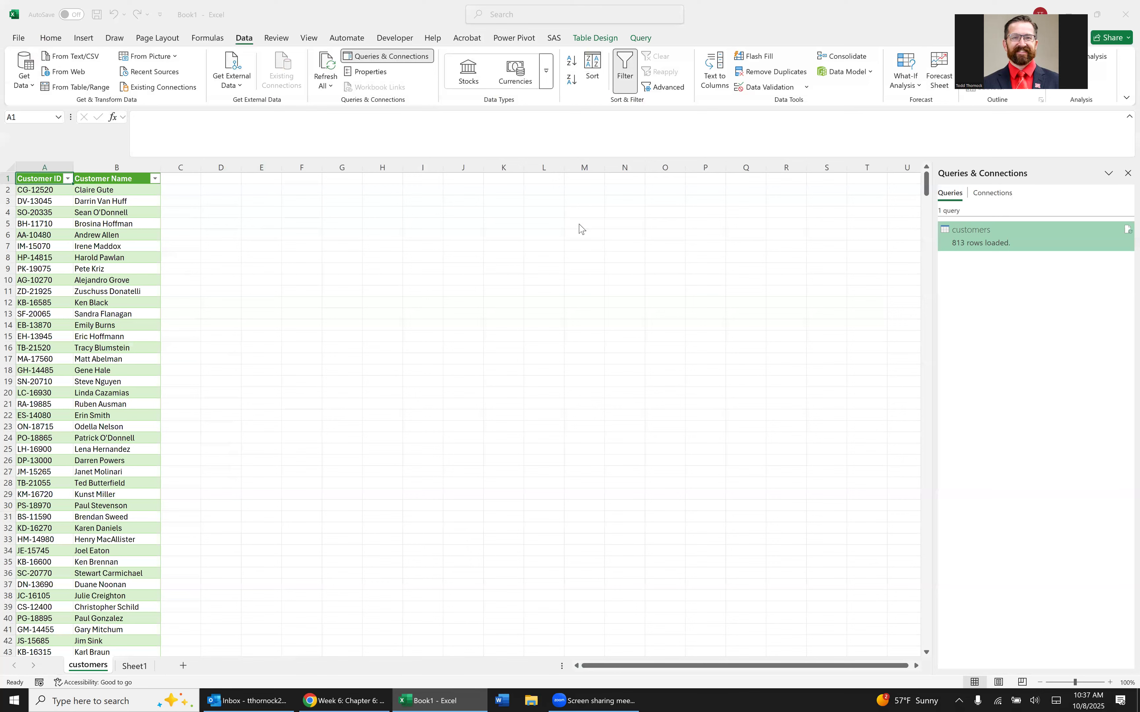
pyautogui.click(372, 251)
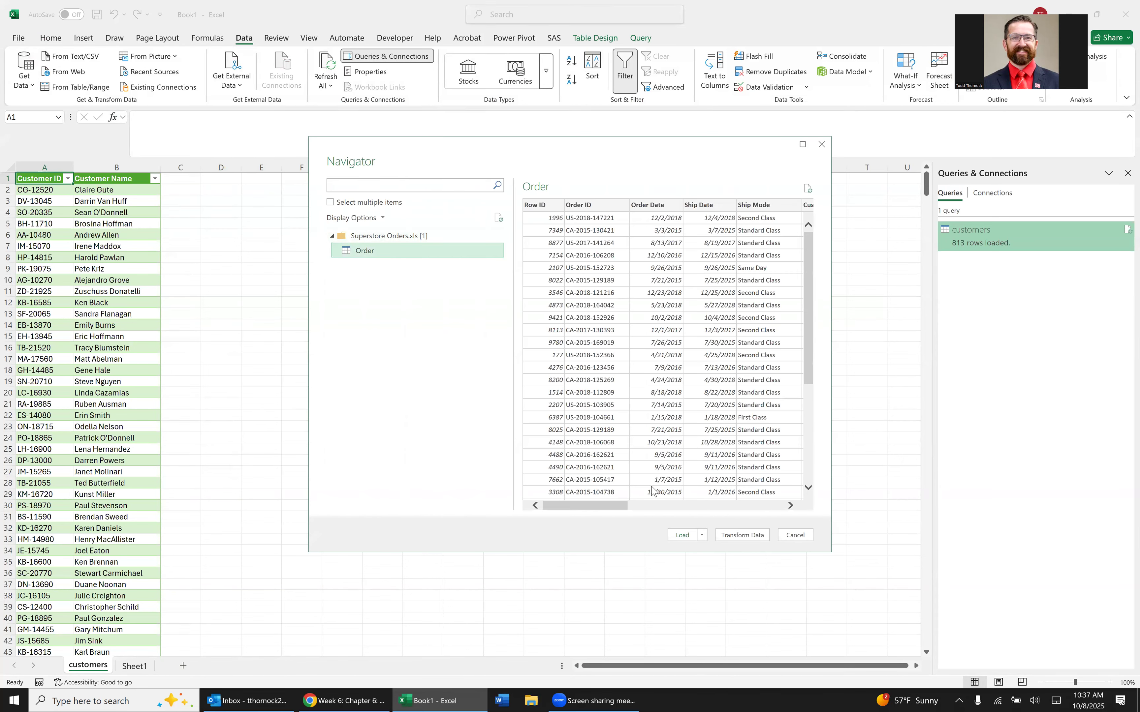
pyautogui.click(757, 536)
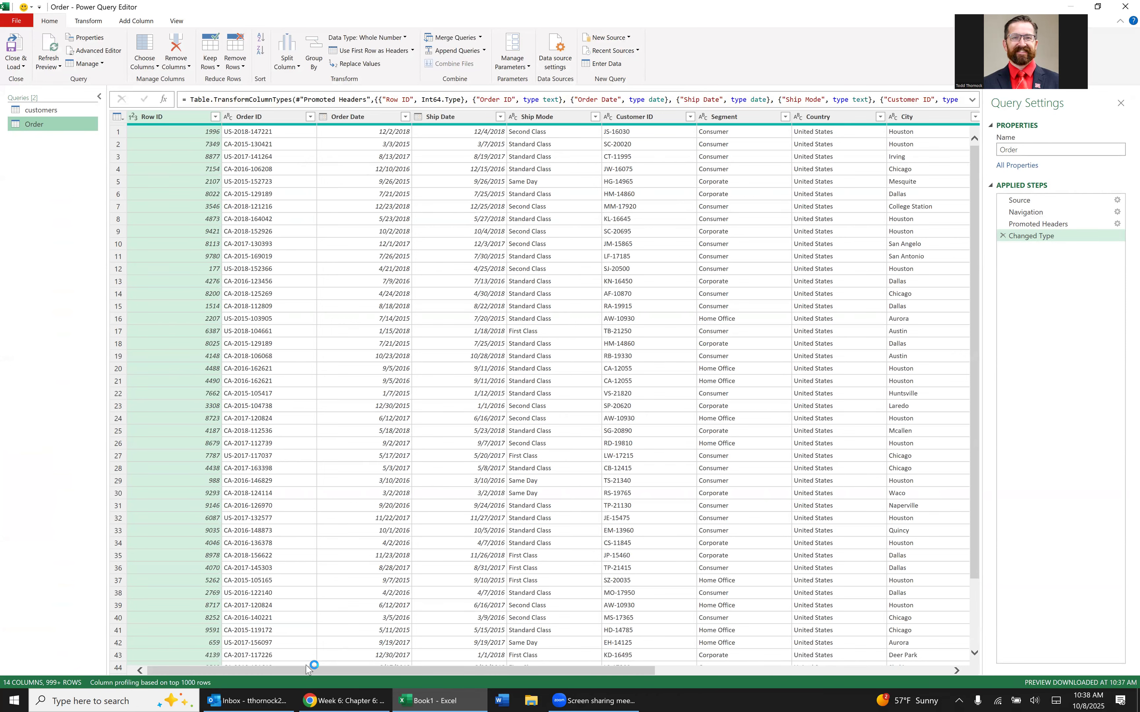
# Load the Order query into the workbook as a table.
pyautogui.moveTo(339, 673); pyautogui.dragTo(712, 674)
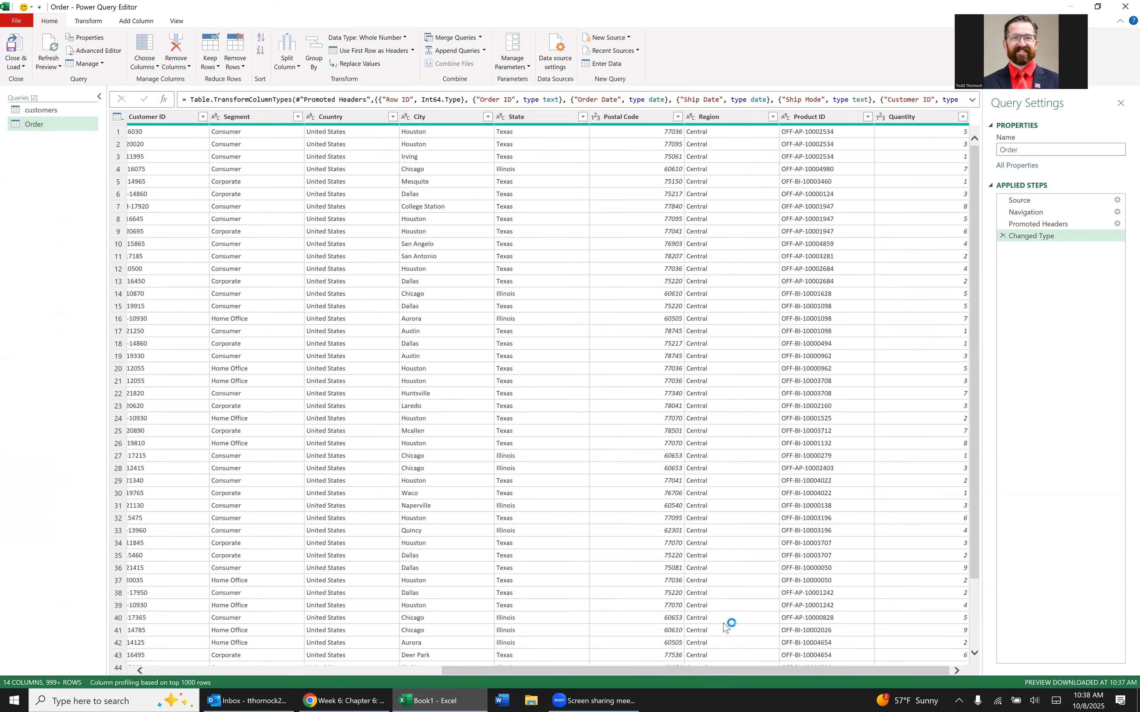
pyautogui.moveTo(723, 673); pyautogui.dragTo(735, 673)
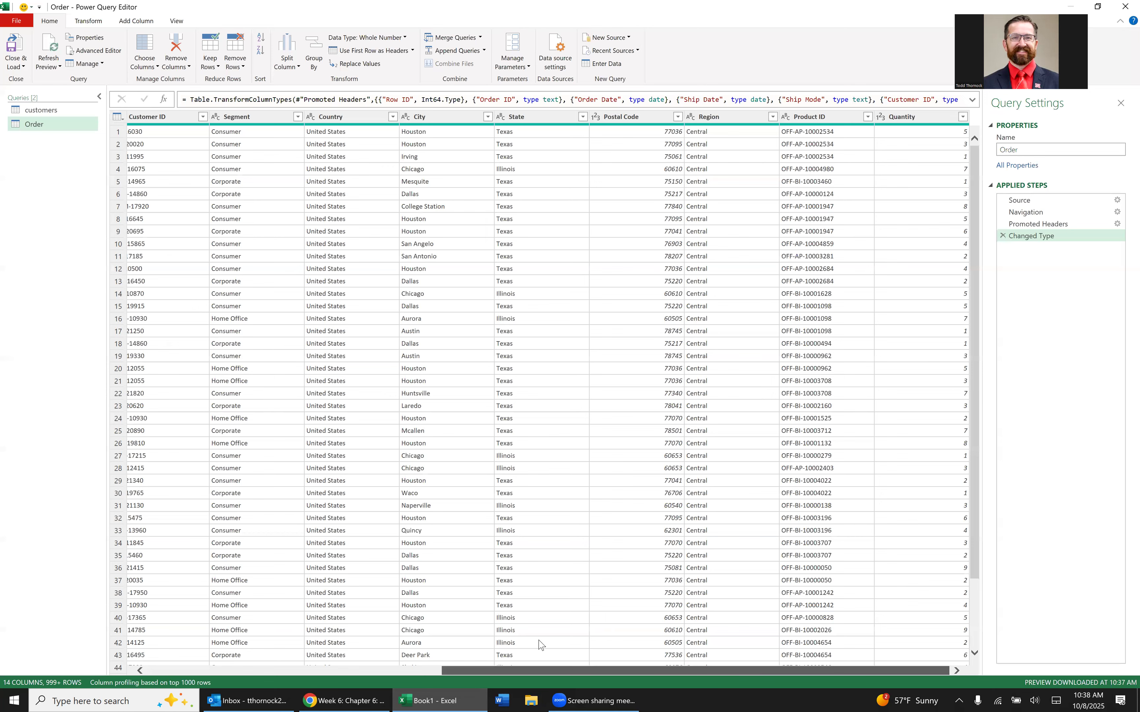
pyautogui.hscroll(-5, 539, 644)
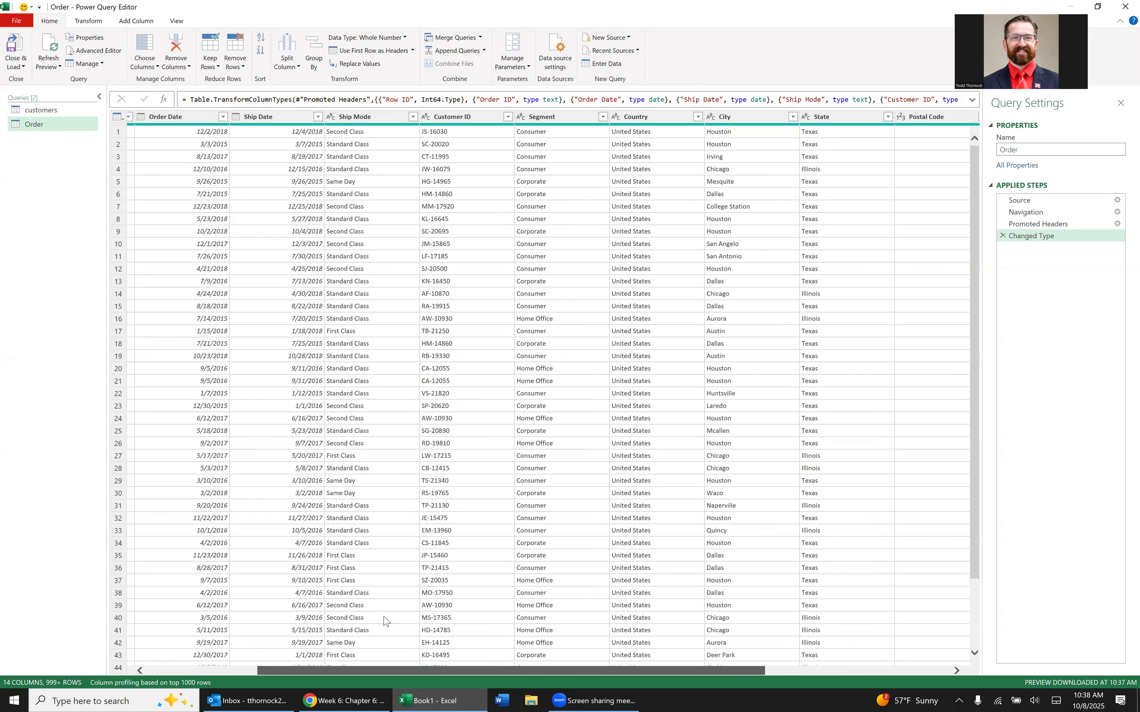
pyautogui.scroll(-1, 400, 618)
pyautogui.hscroll(4, 763, 495)
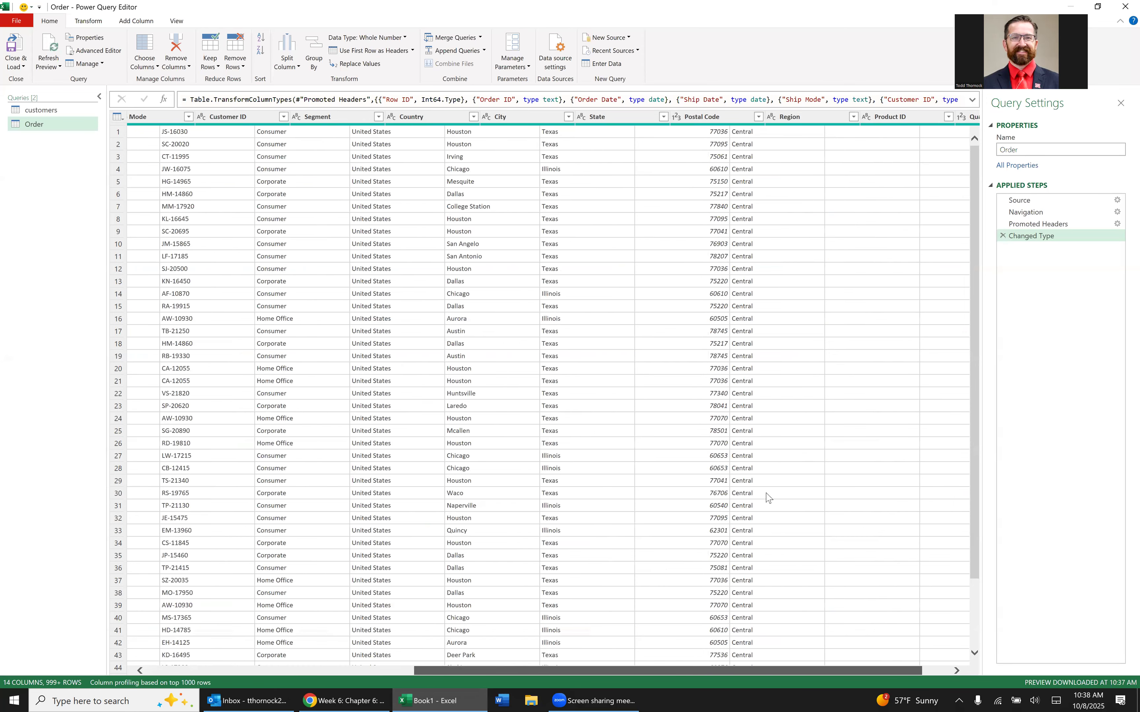
pyautogui.scroll(-15, 753, 361)
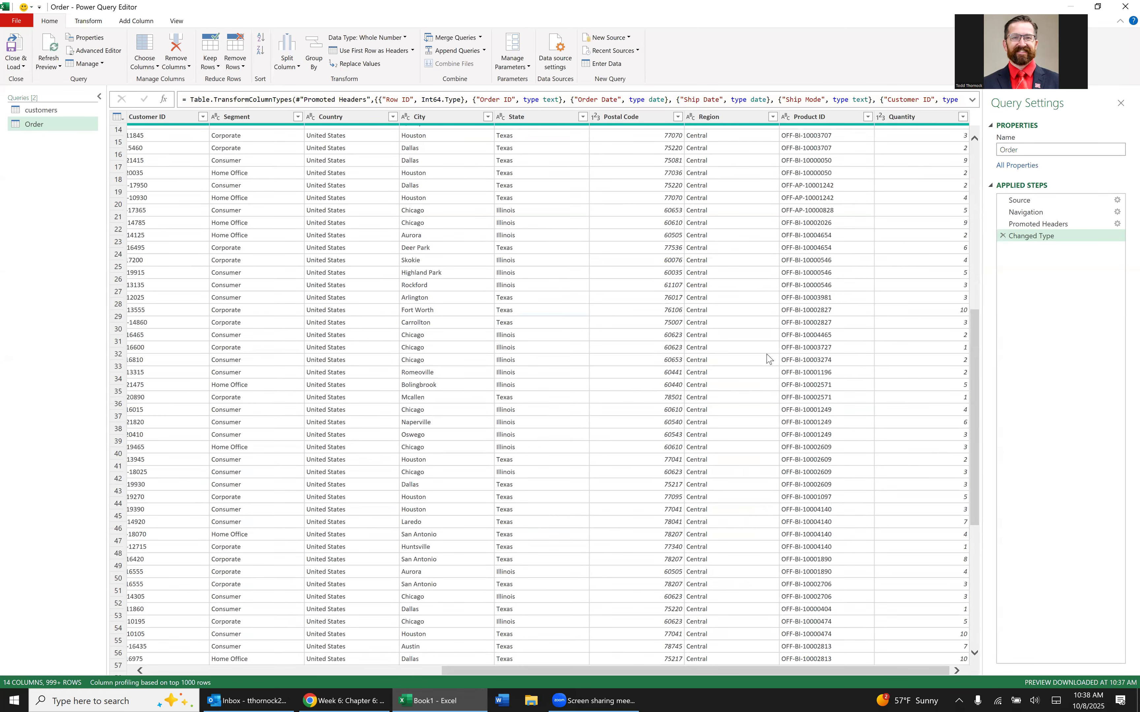
pyautogui.scroll(15, 772, 317)
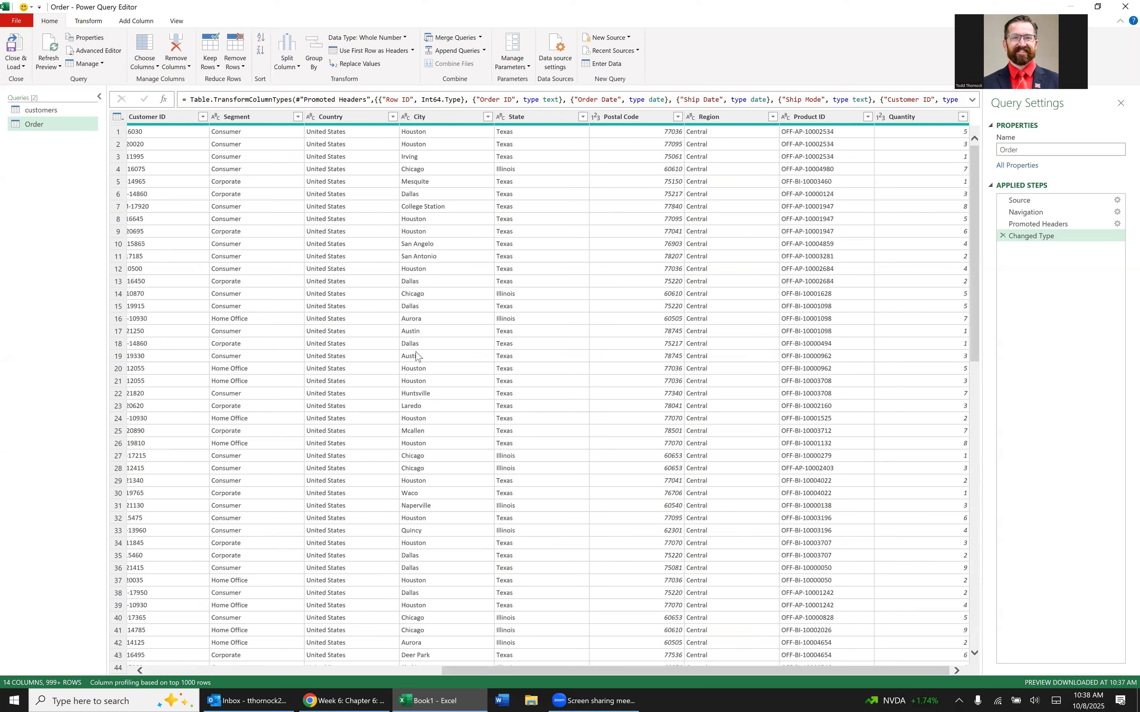
pyautogui.click(25, 47)
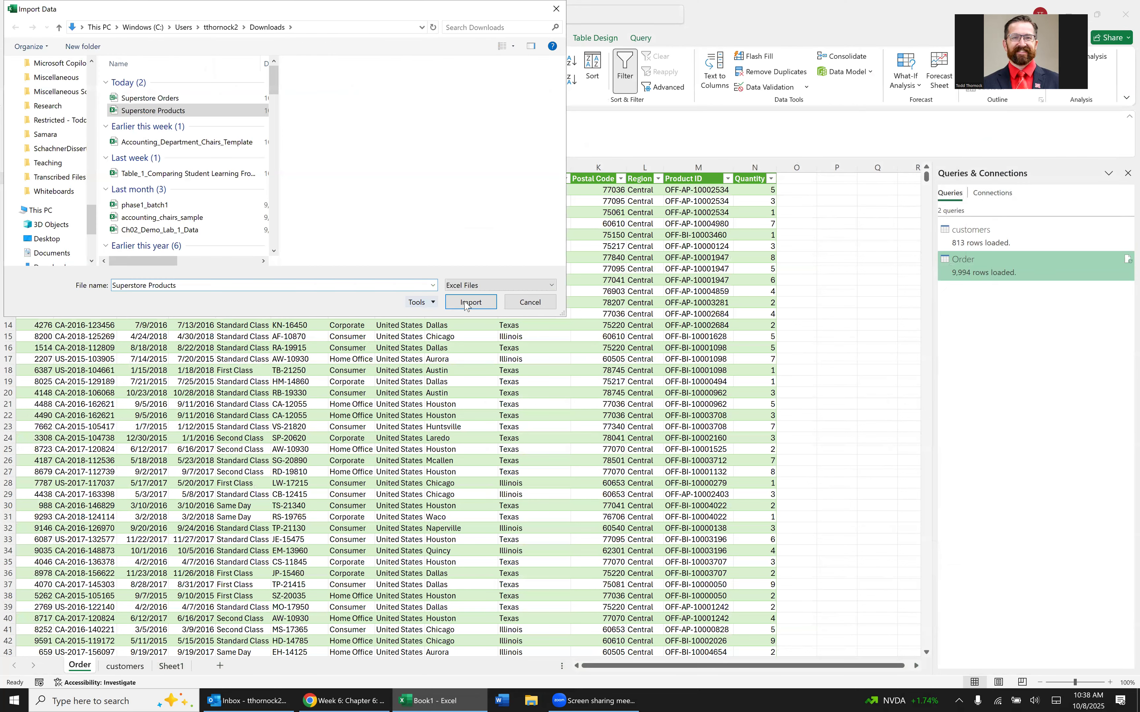
# Import the Product data from the Superstore Products workbook and open it for transformation in Power Query Editor.
pyautogui.click(465, 303)
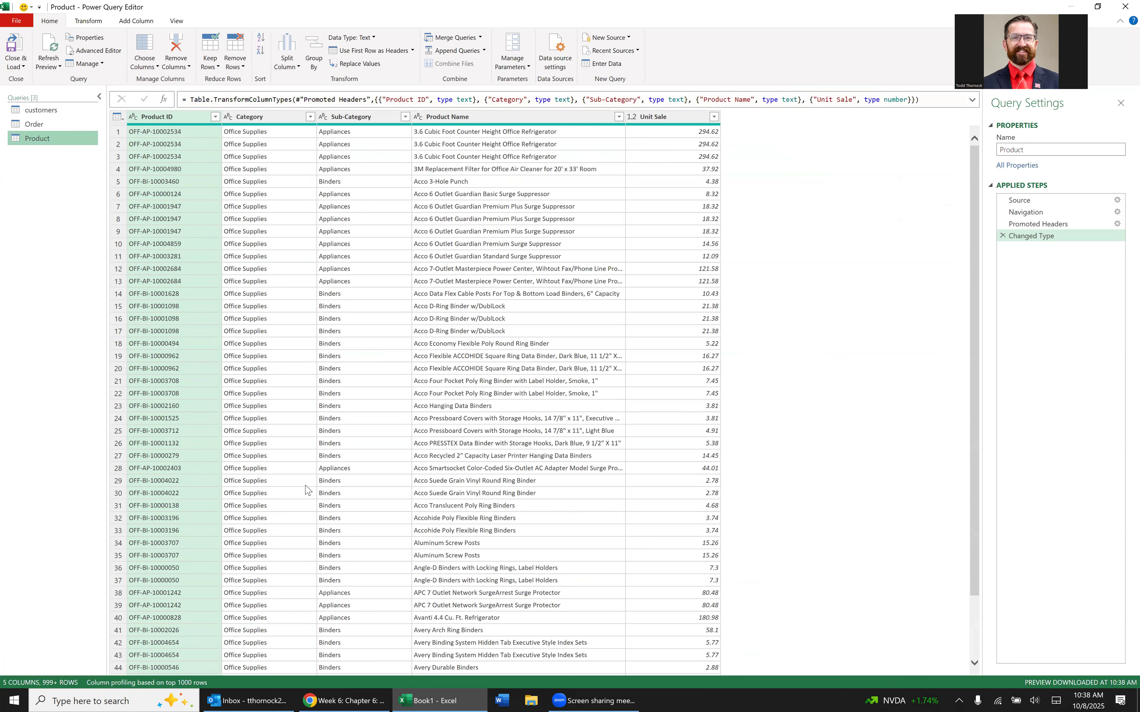
pyautogui.scroll(-2, 240, 302)
pyautogui.scroll(2, 241, 304)
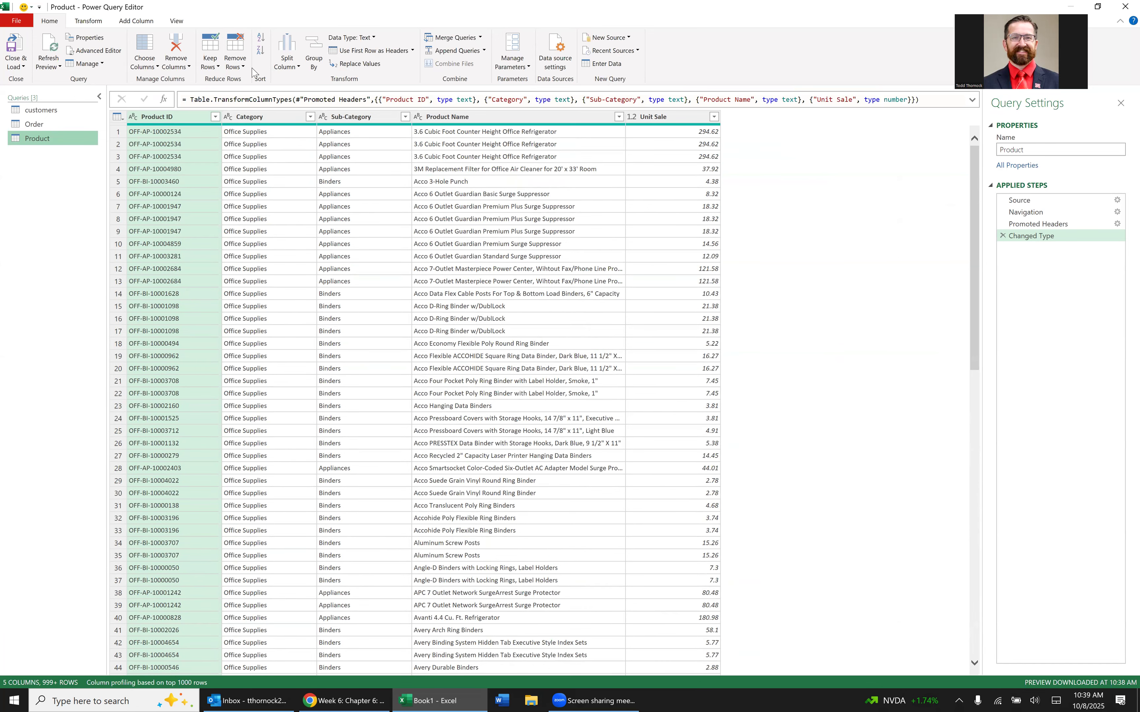
# Remove duplicate rows from the Product query based on Product ID and load the query into the workbook.
pyautogui.click(242, 61)
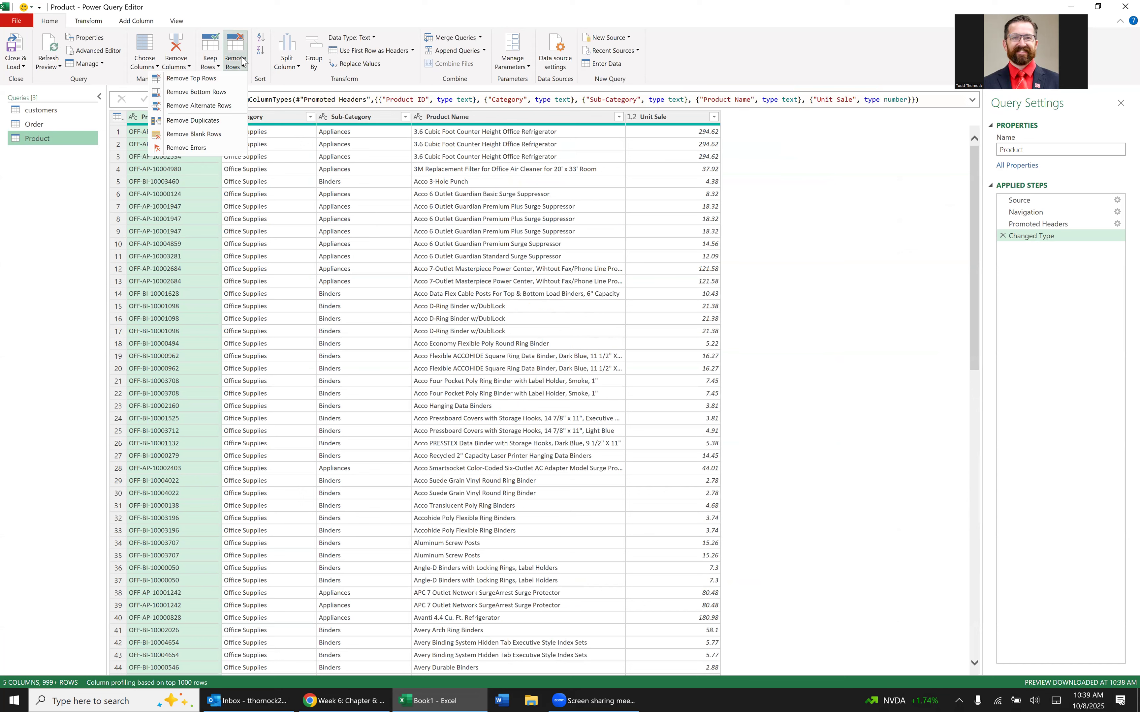
pyautogui.click(235, 51)
pyautogui.click(235, 51)
pyautogui.click(216, 121)
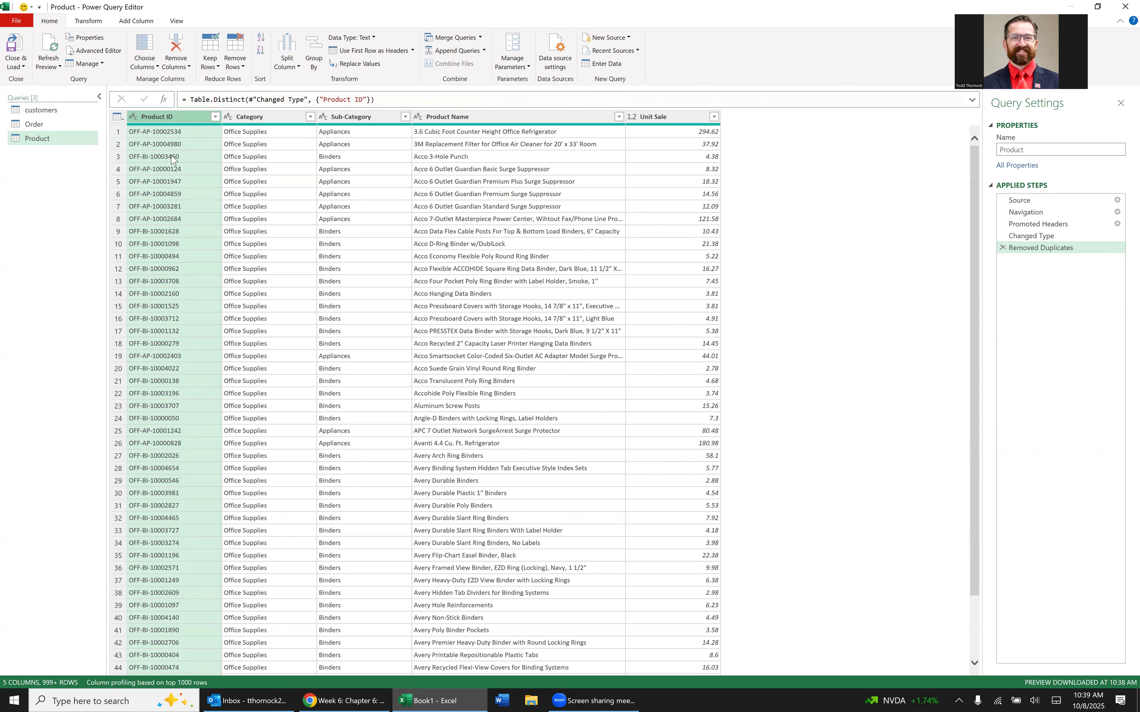
pyautogui.click(20, 49)
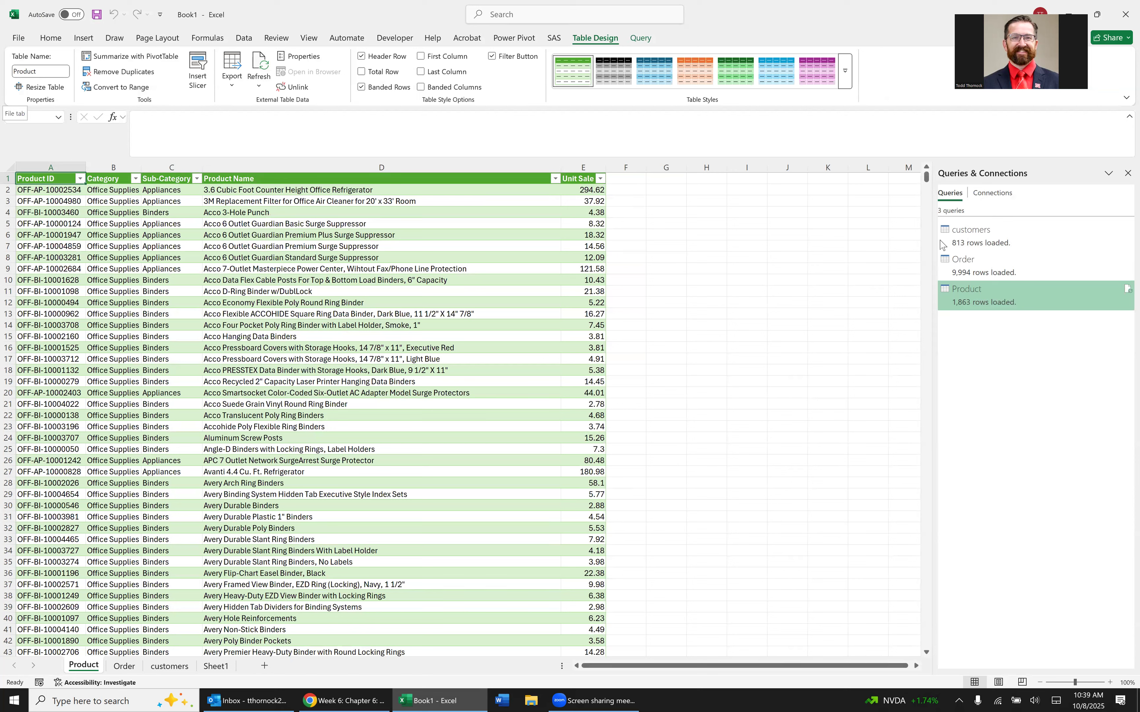
pyautogui.moveTo(964, 242)
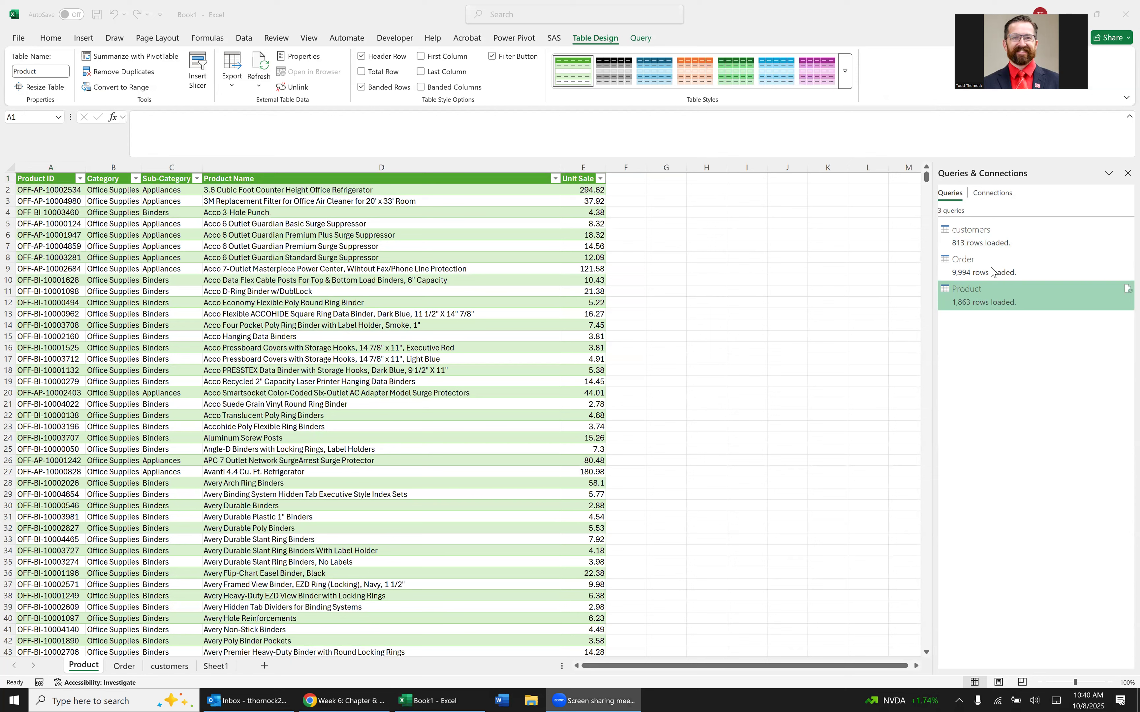
pyautogui.moveTo(1005, 306)
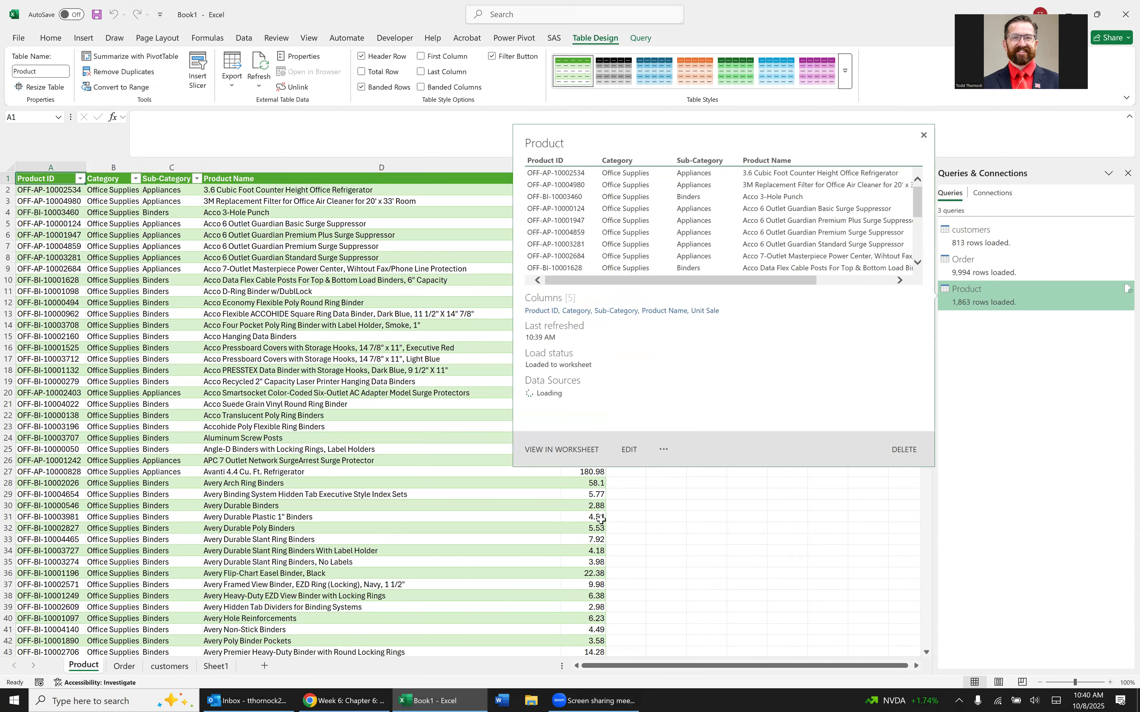
pyautogui.click(551, 517)
pyautogui.click(452, 311)
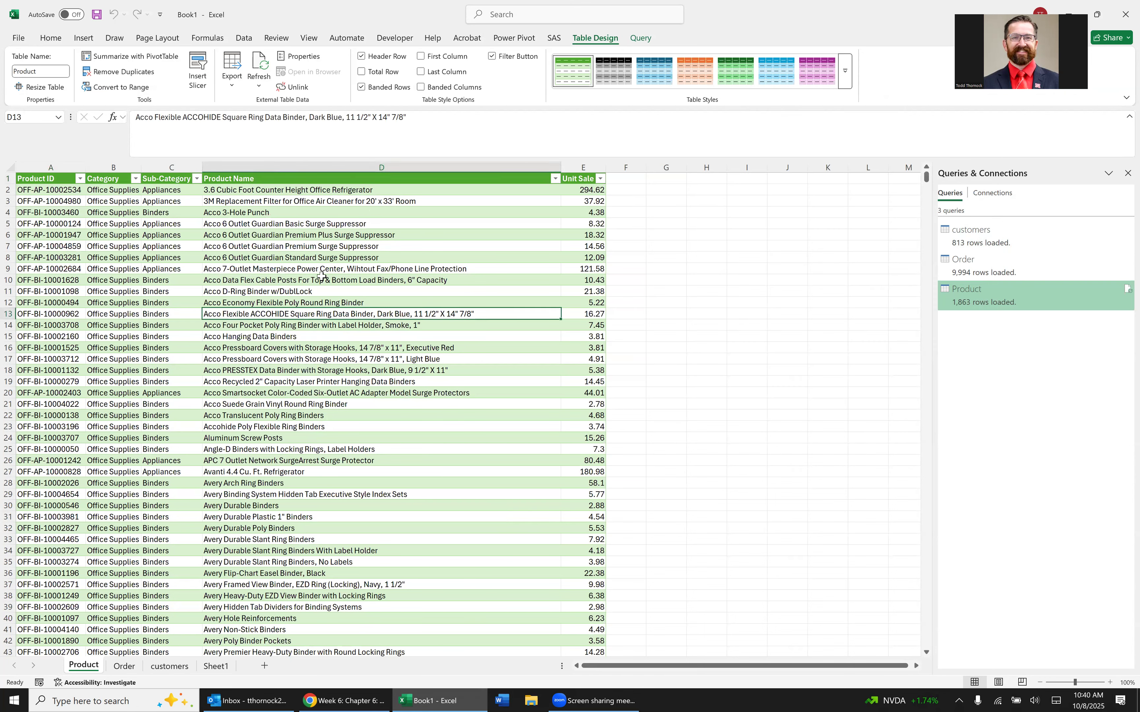
pyautogui.click(180, 293)
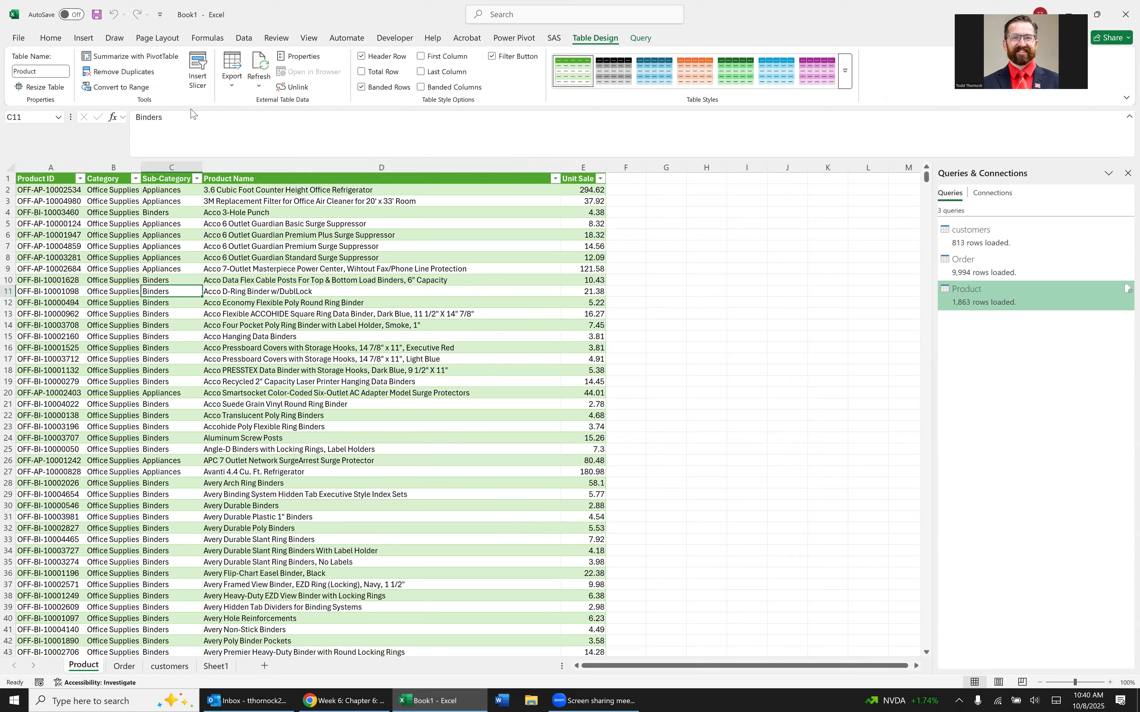
pyautogui.click(247, 40)
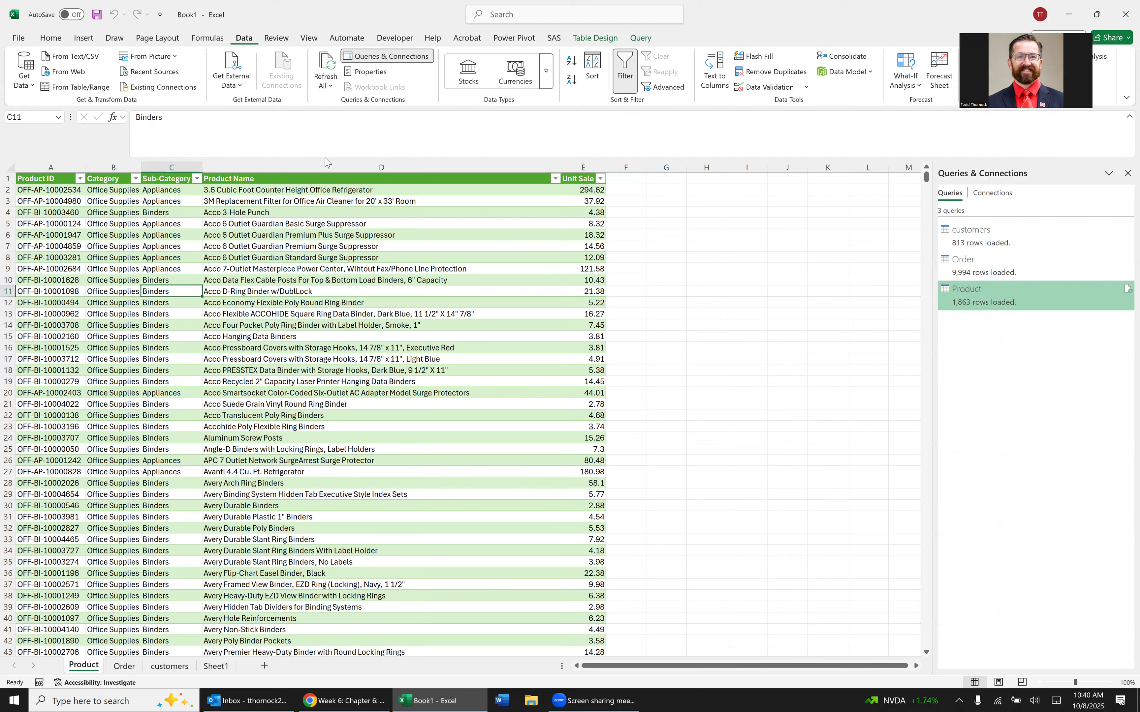
pyautogui.click(266, 267)
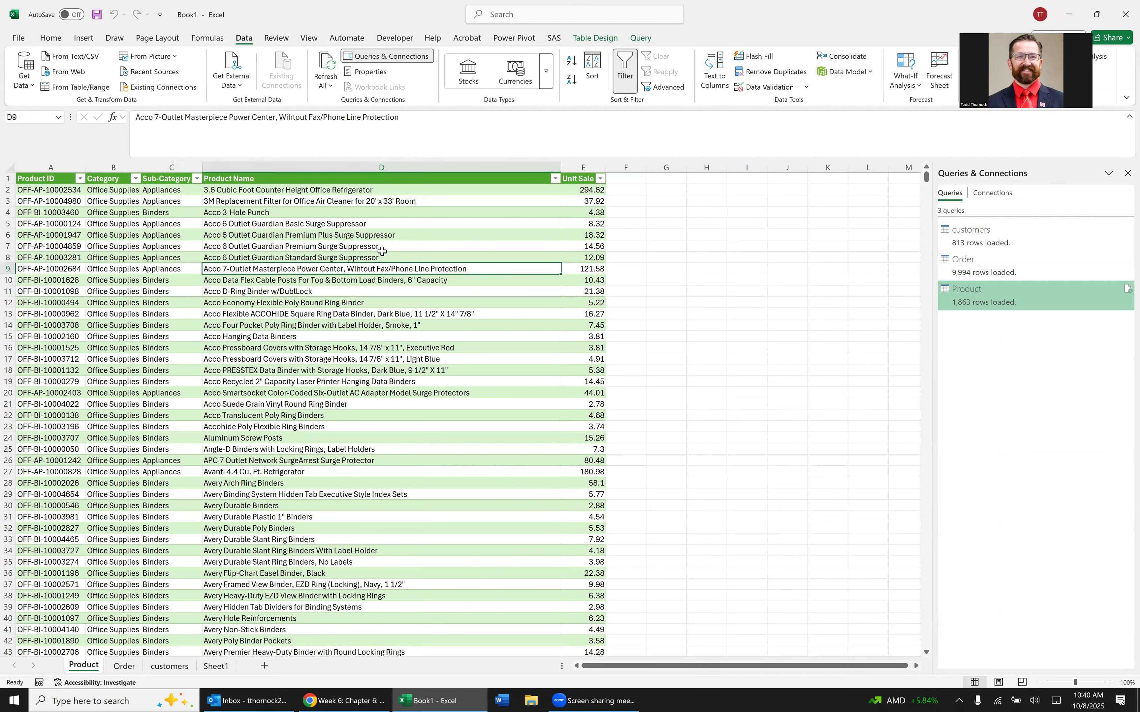
pyautogui.click(254, 332)
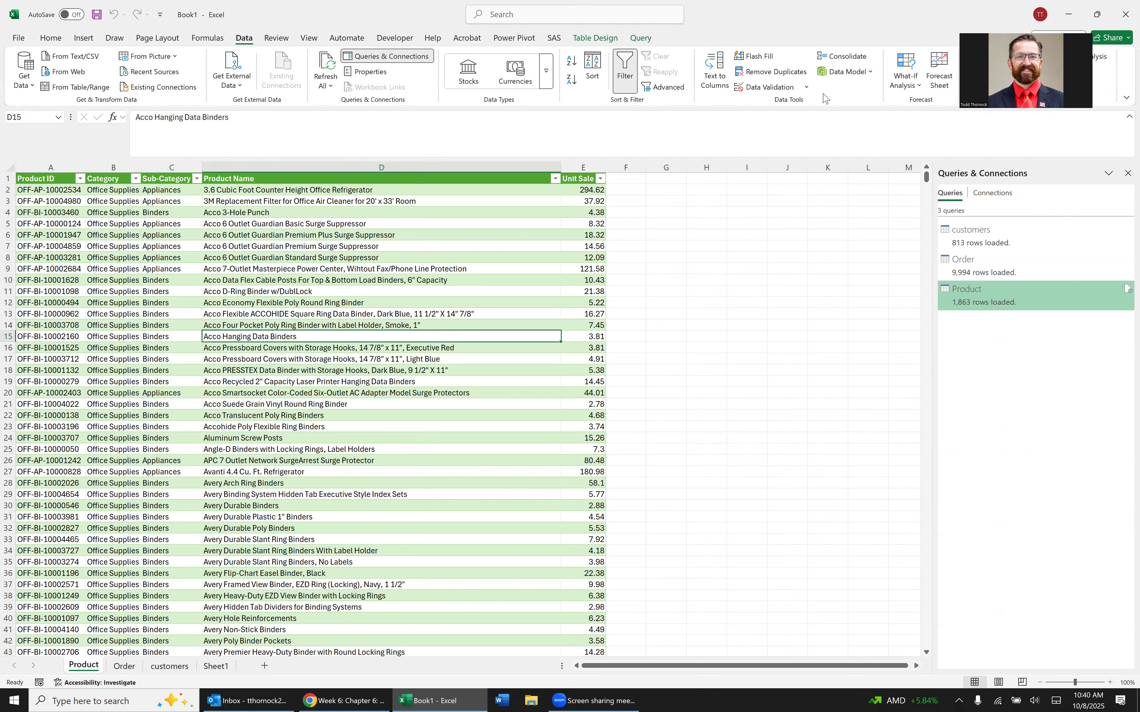
pyautogui.click(866, 76)
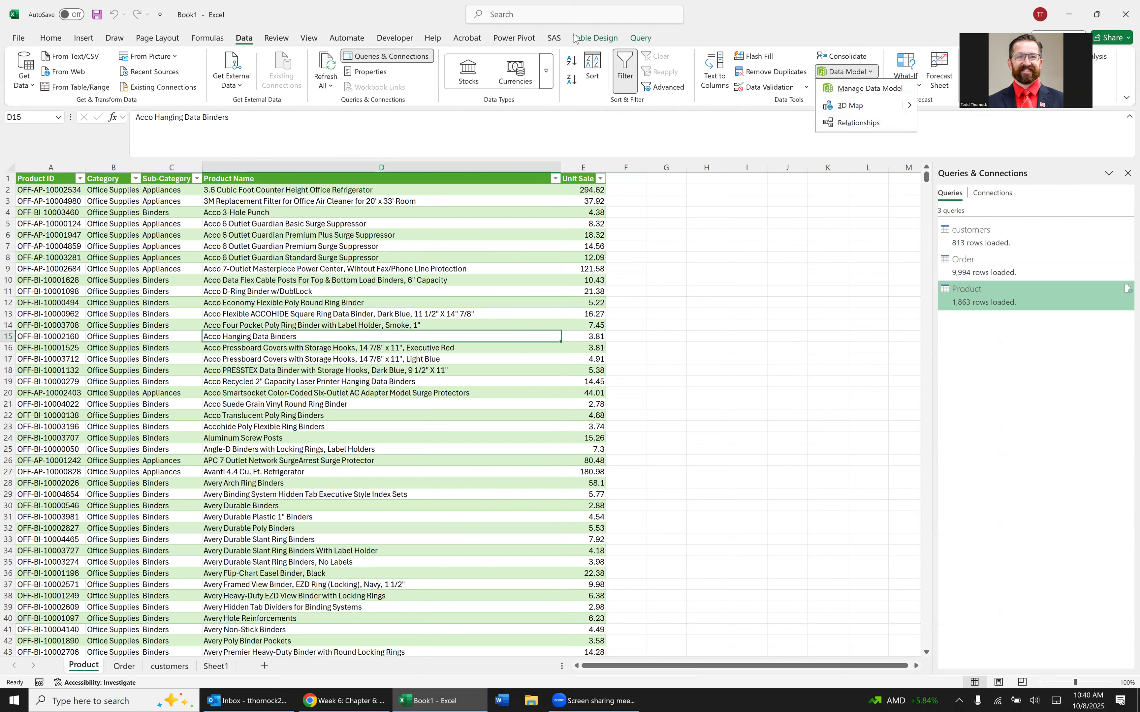
pyautogui.click(633, 33)
pyautogui.click(637, 38)
pyautogui.click(589, 38)
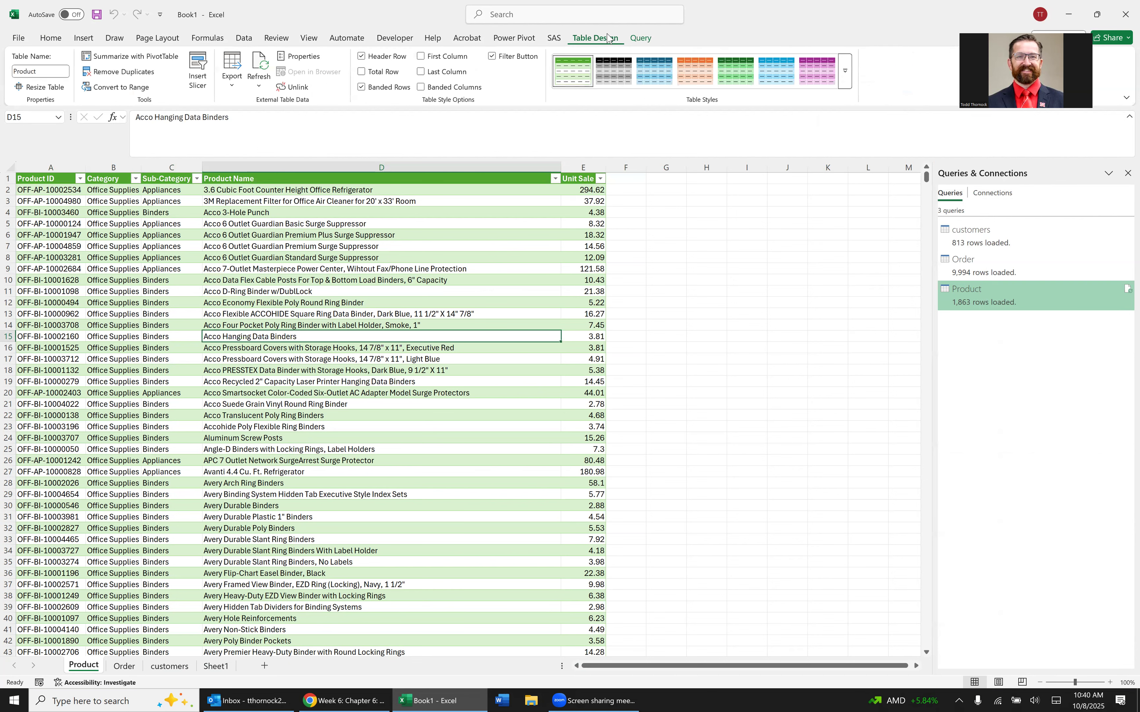
pyautogui.click(533, 41)
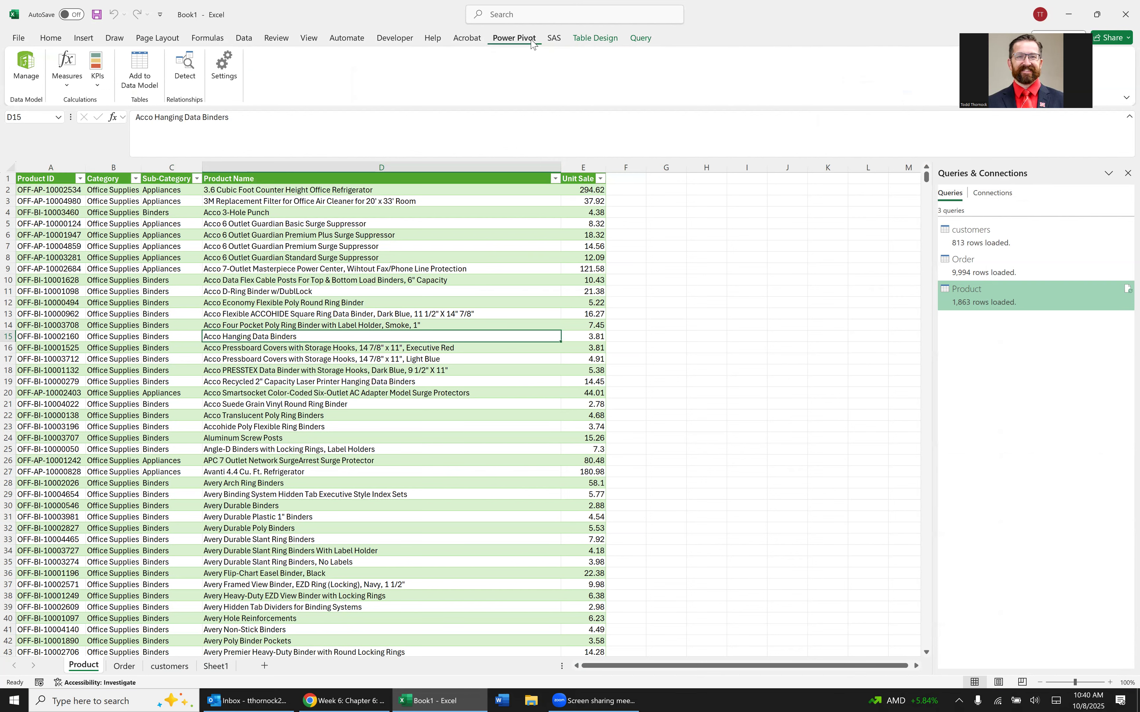
# Start a new relationship in Manage Relationships with the Order worksheet table as its table.
pyautogui.click(244, 38)
pyautogui.click(846, 72)
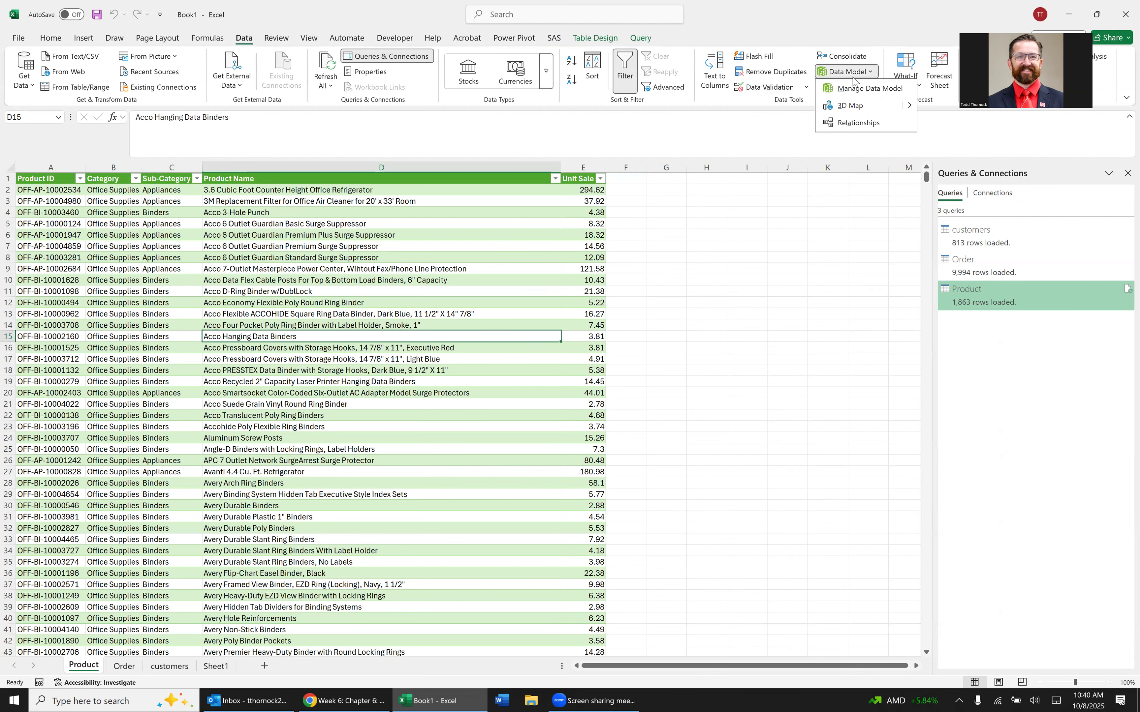
pyautogui.click(857, 122)
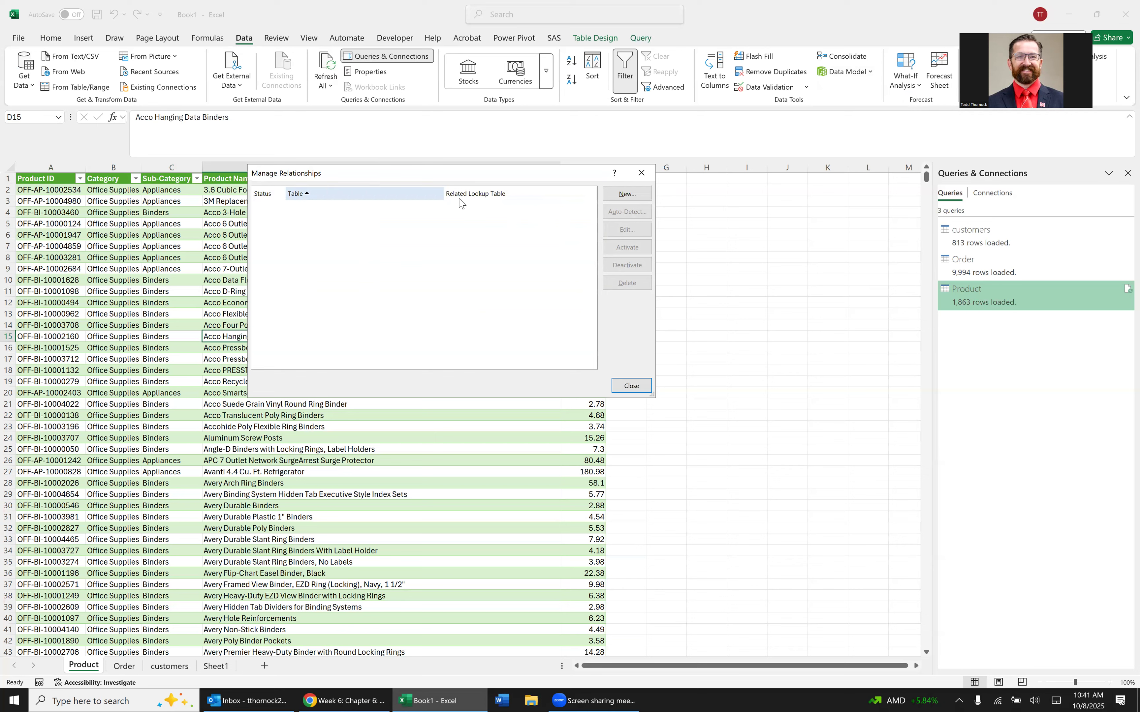
pyautogui.click(626, 194)
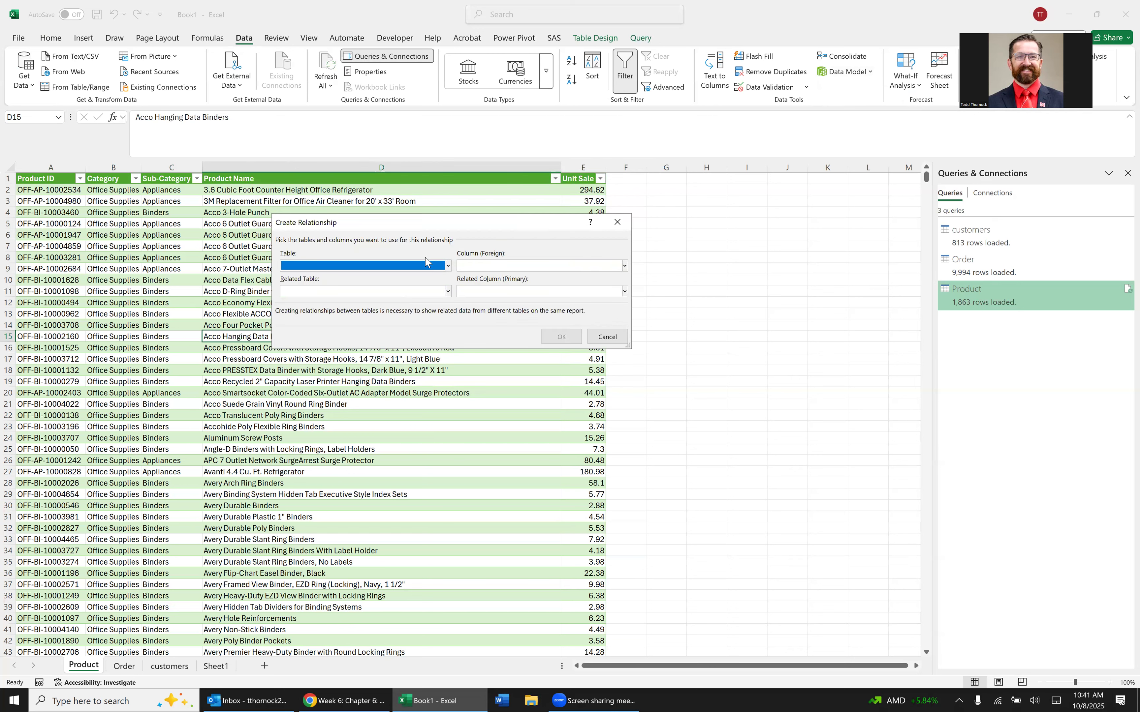
pyautogui.click(448, 266)
pyautogui.click(404, 290)
pyautogui.click(501, 267)
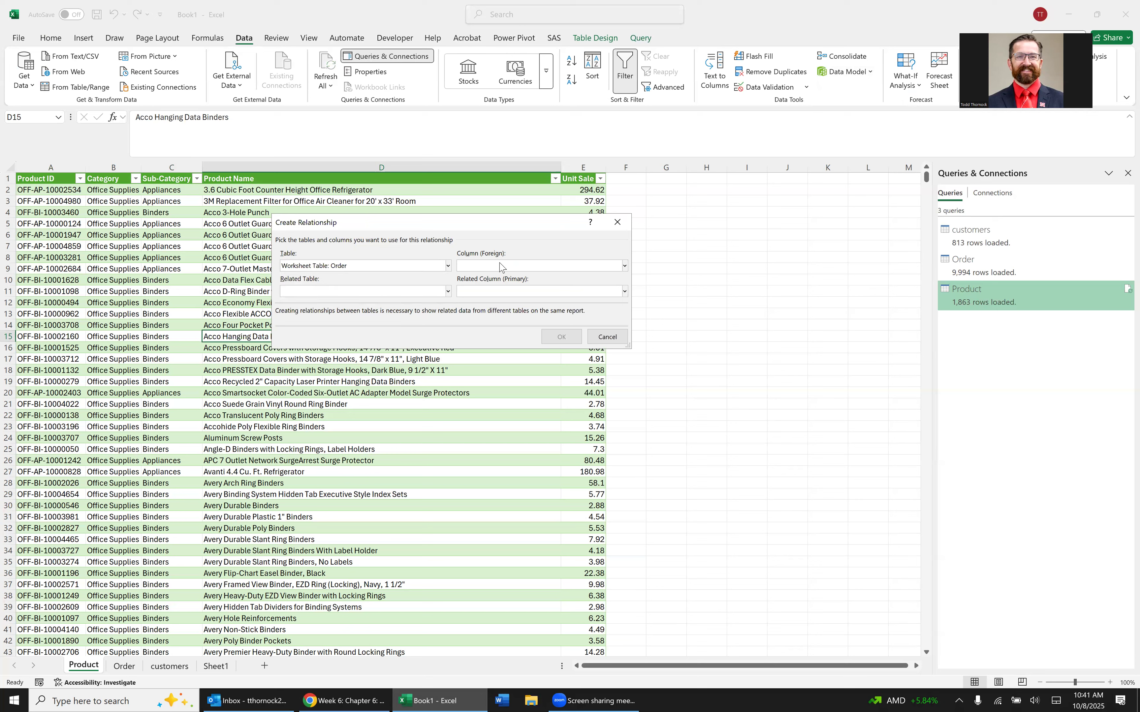
pyautogui.click(501, 267)
pyautogui.click(501, 268)
# Set the Product worksheet table as related table, use Product ID as both foreign and primary column, and create the relationship.
pyautogui.click(370, 295)
pyautogui.click(364, 293)
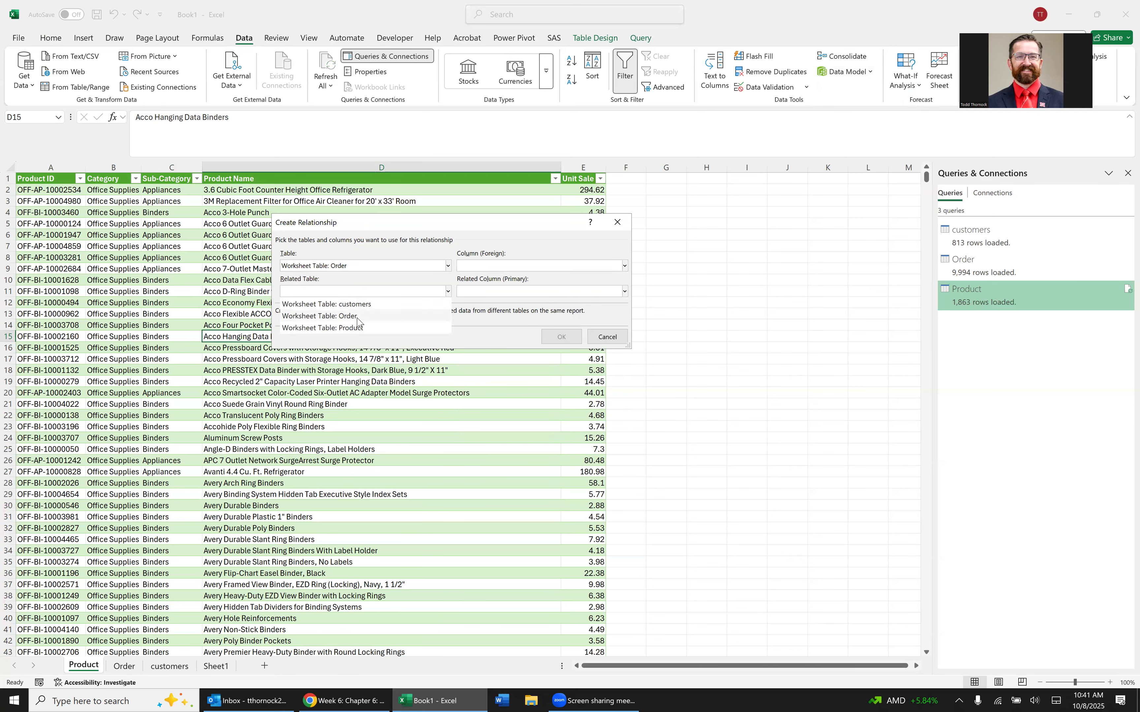
pyautogui.click(363, 329)
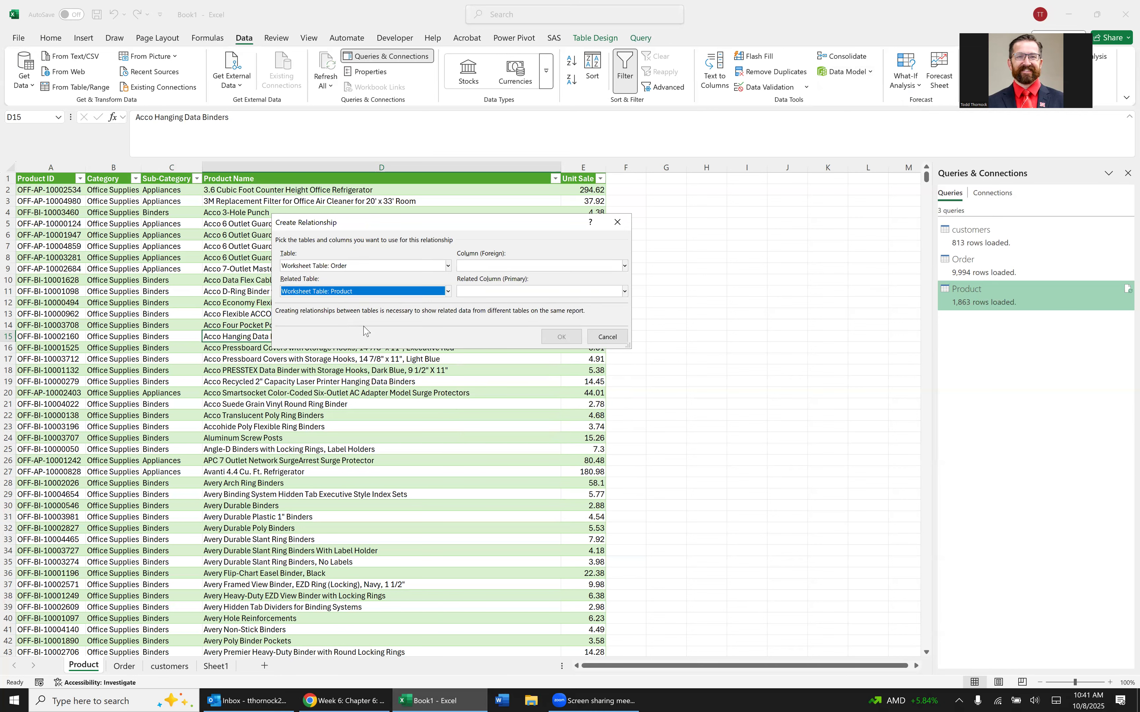
pyautogui.click(512, 293)
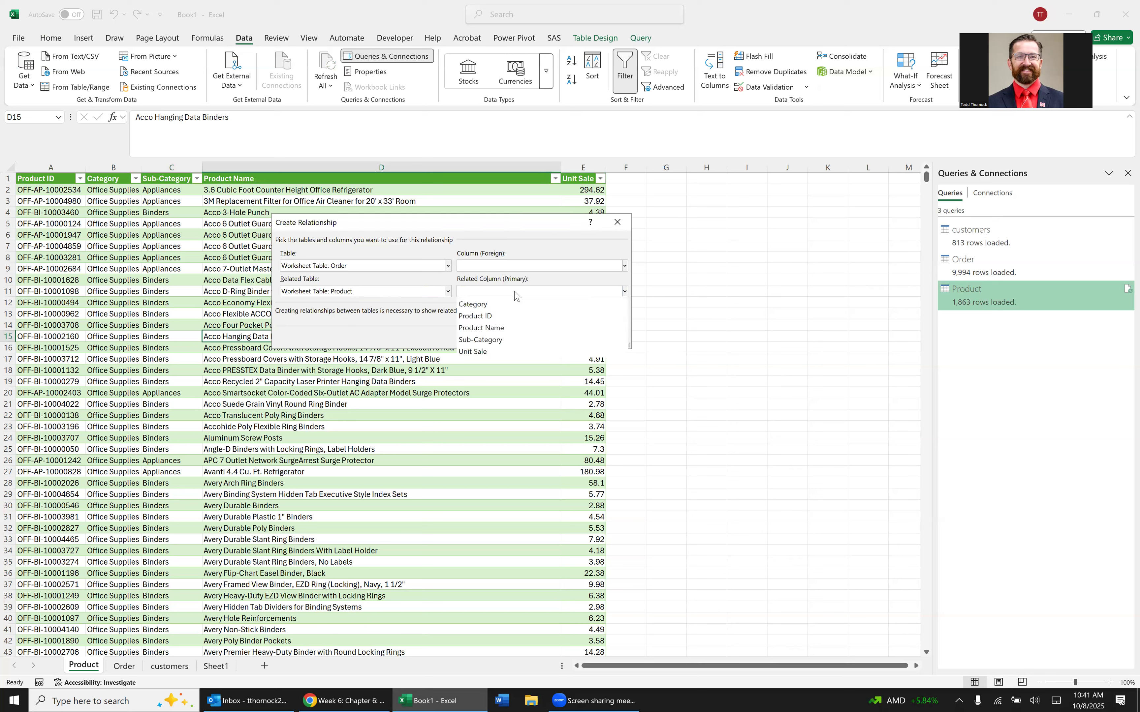
pyautogui.click(482, 317)
pyautogui.click(493, 267)
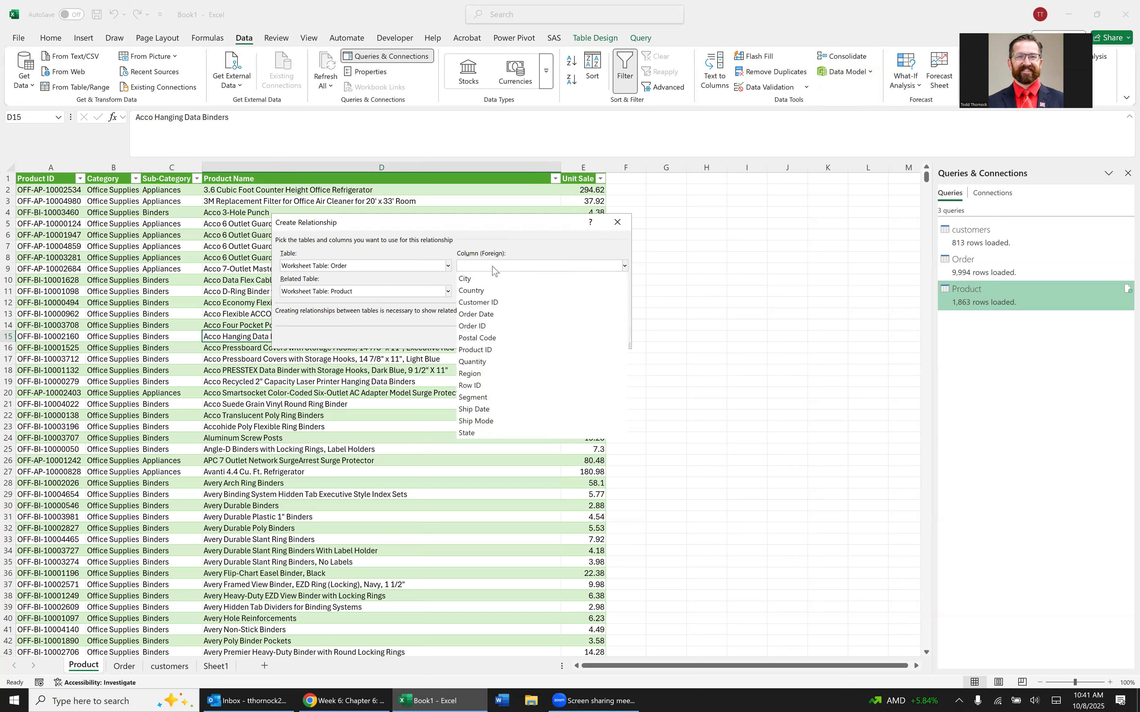
pyautogui.click(482, 351)
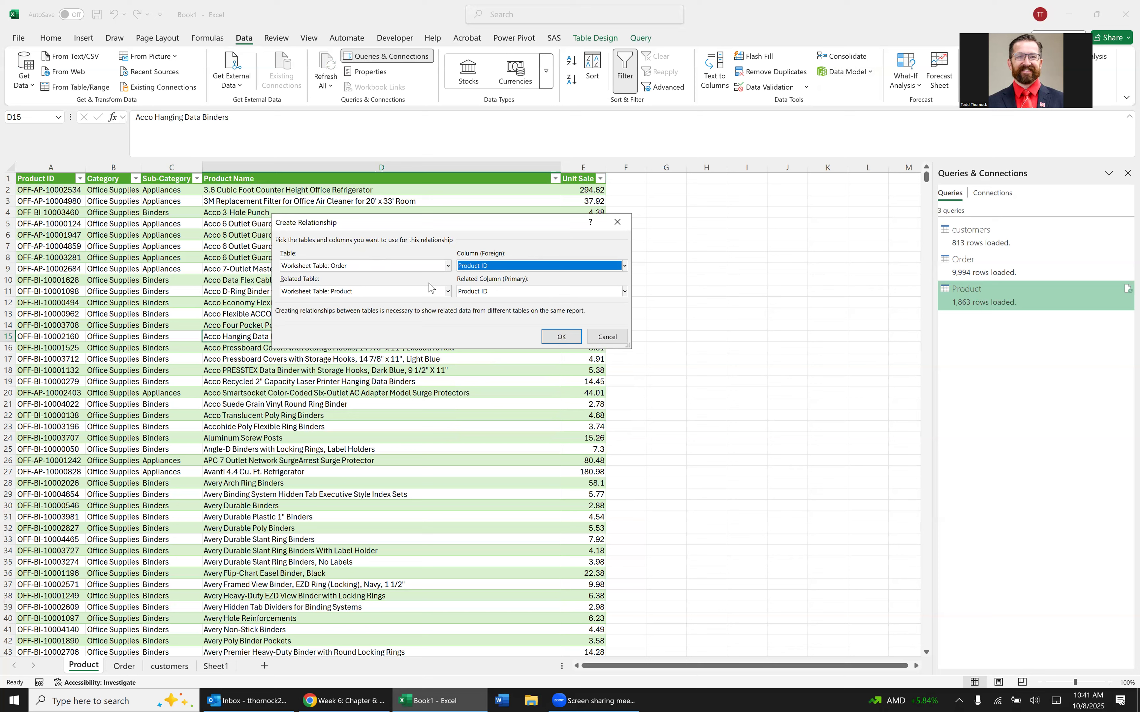
pyautogui.click(561, 337)
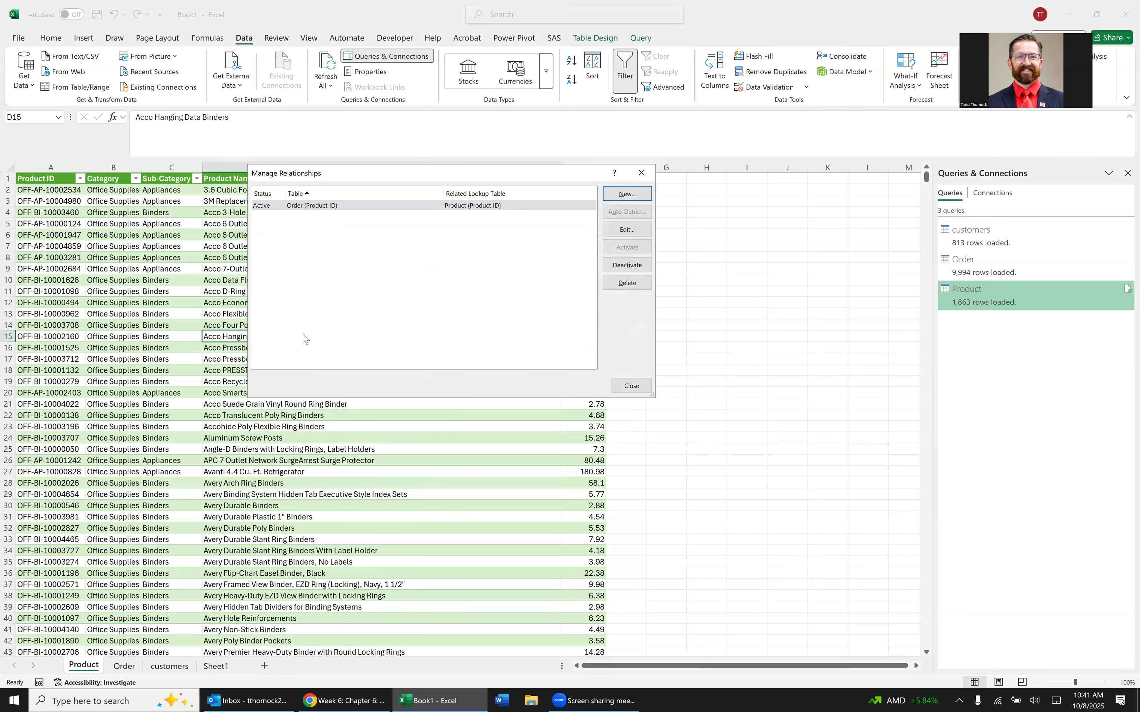
# Try to create a relationship from Customer ID in the Order data model table to Customer ID in the customers worksheet table.
pyautogui.click(623, 195)
pyautogui.click(447, 267)
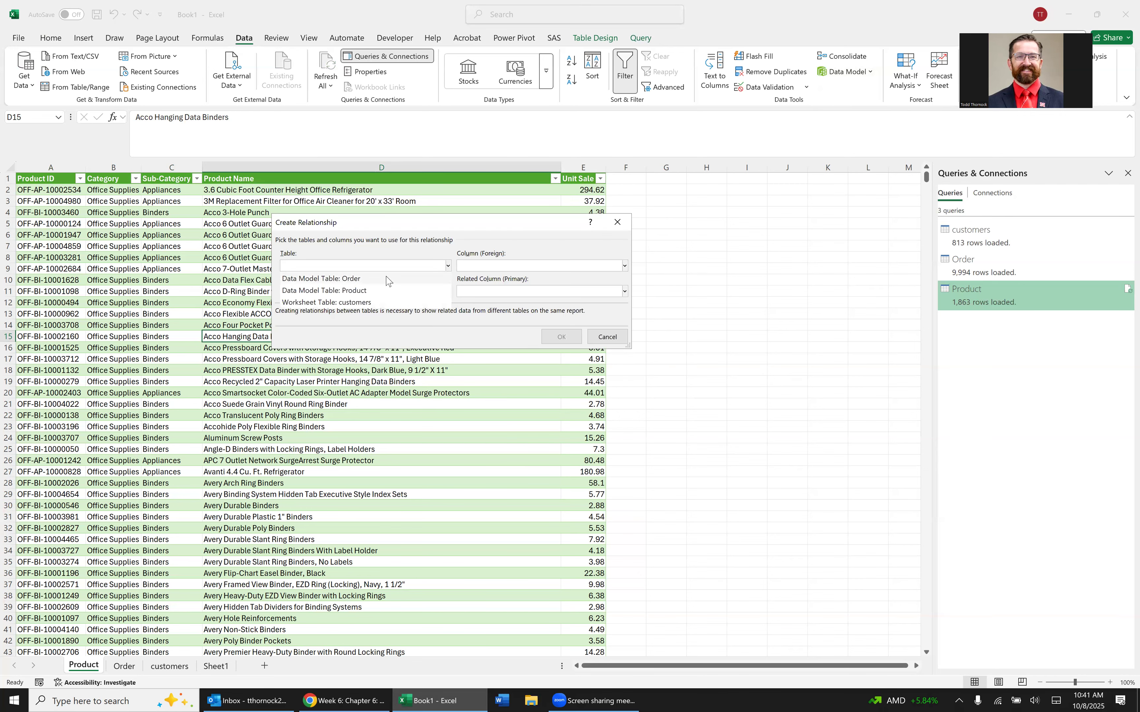
pyautogui.click(393, 280)
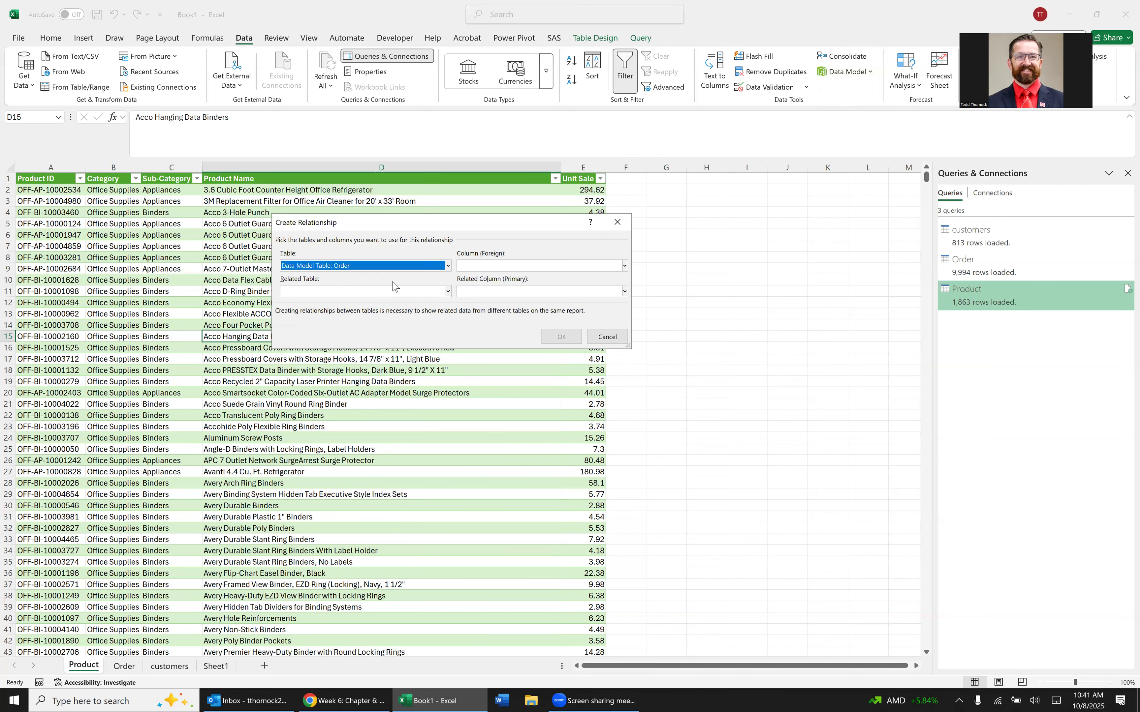
pyautogui.click(507, 267)
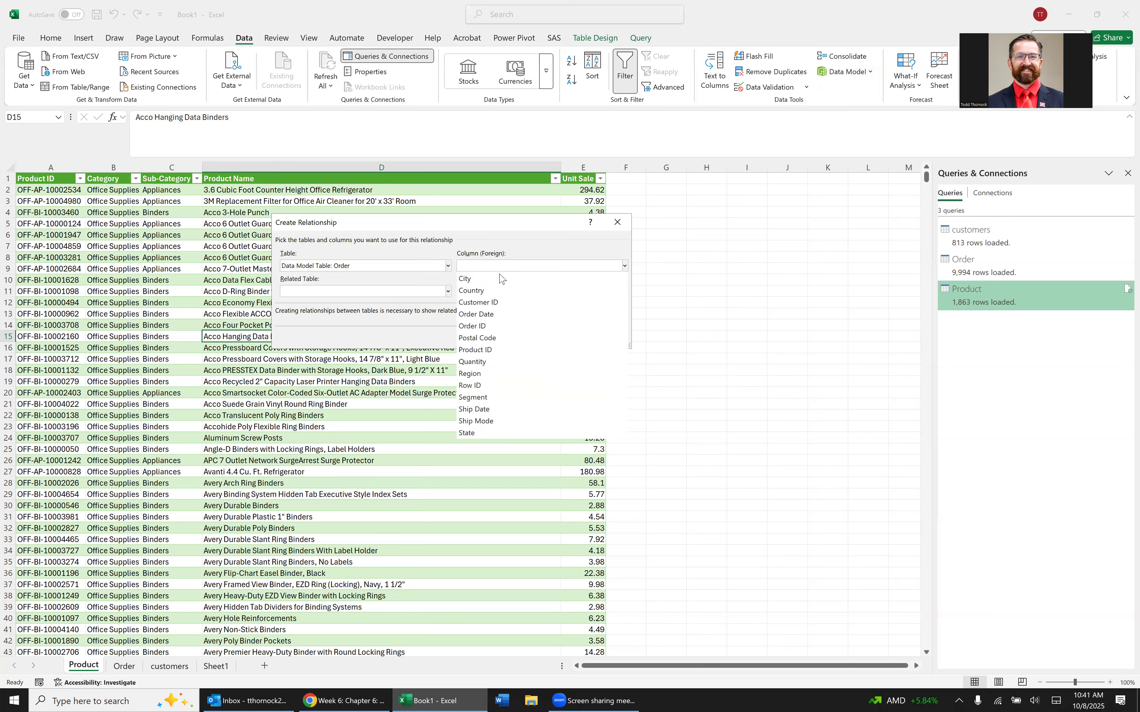
pyautogui.click(501, 304)
pyautogui.click(395, 294)
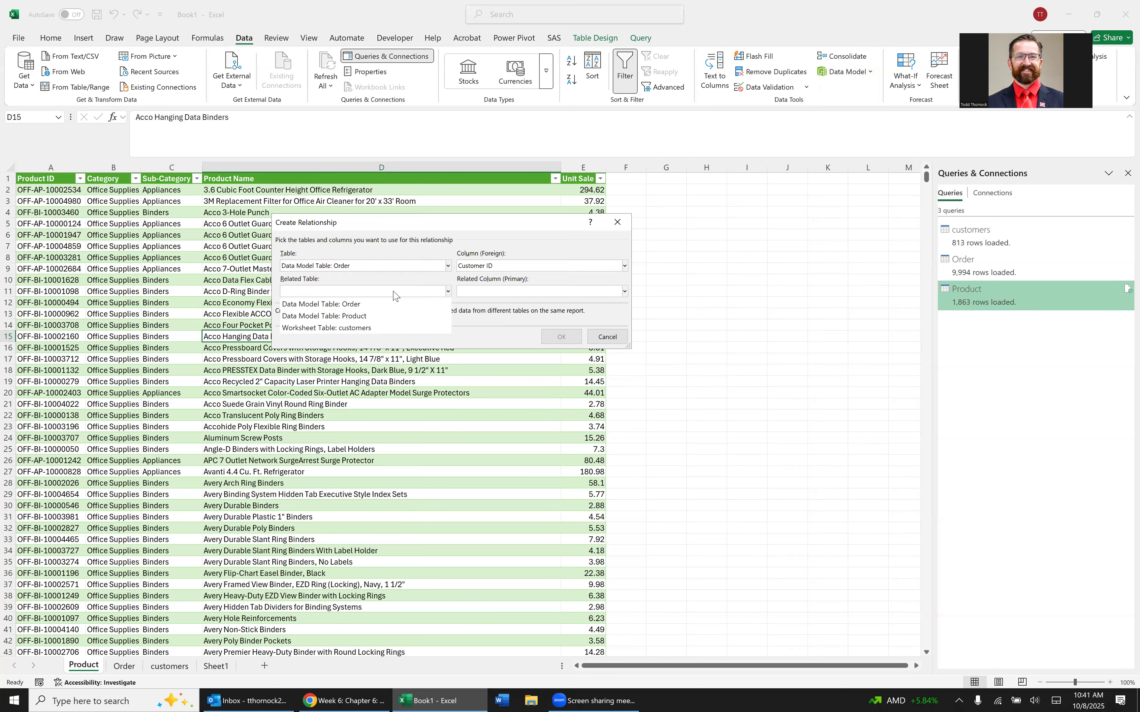
pyautogui.click(391, 329)
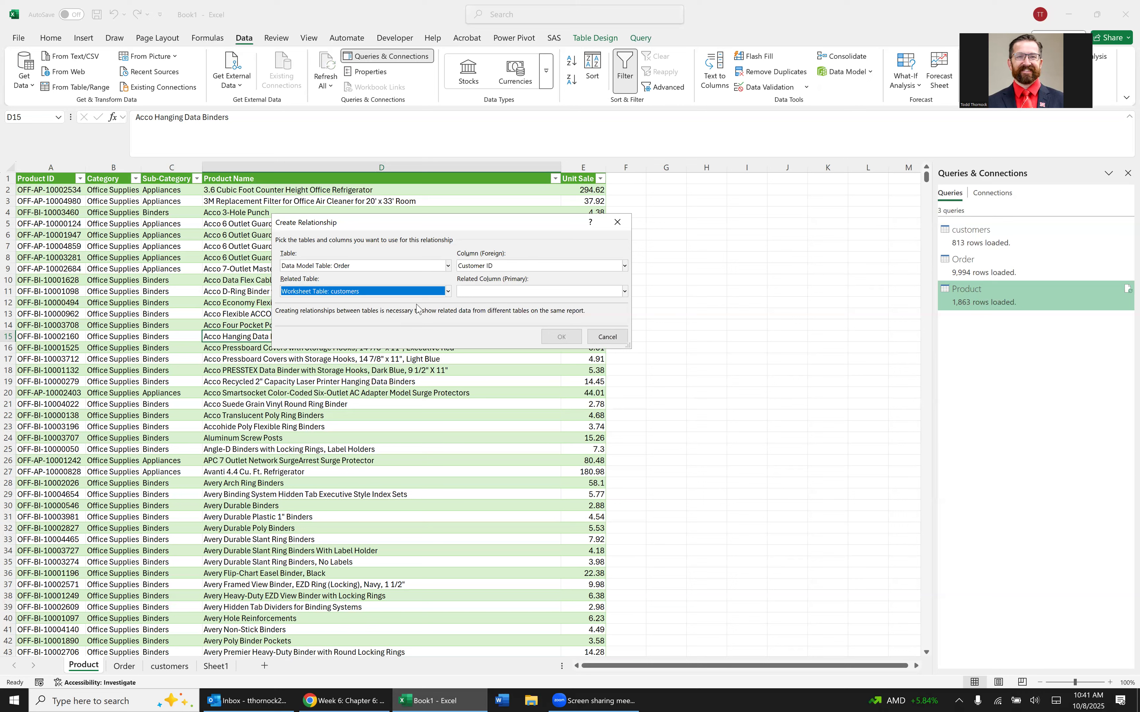
pyautogui.click(471, 293)
pyautogui.click(485, 304)
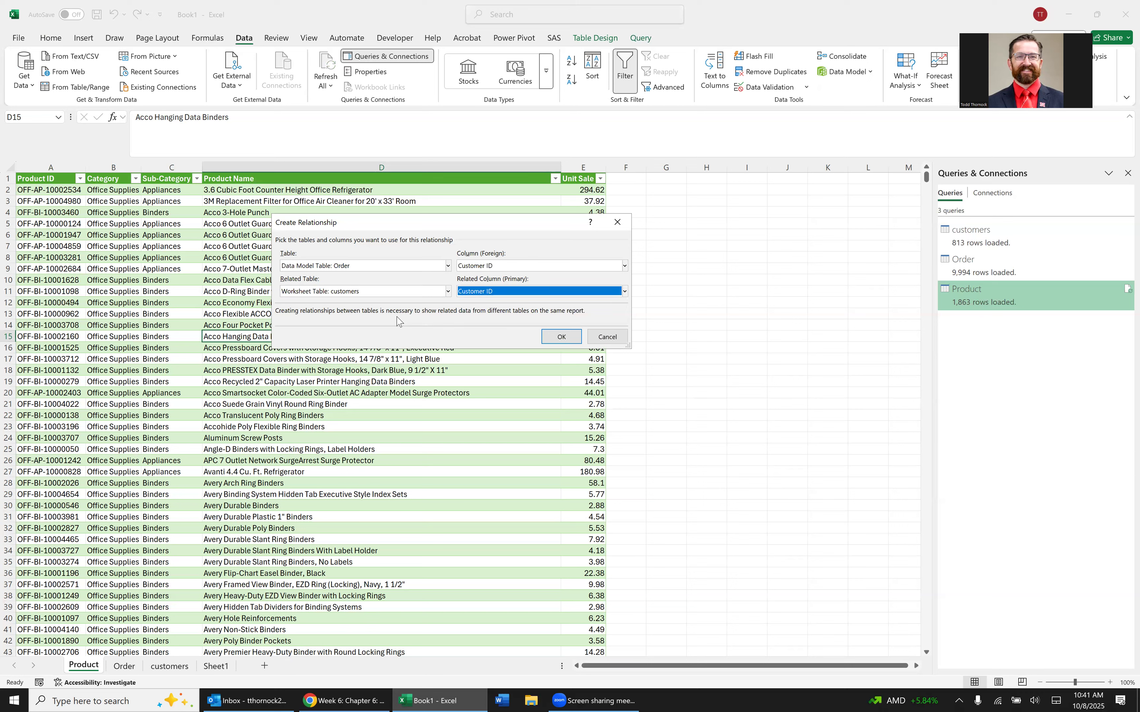
pyautogui.click(563, 337)
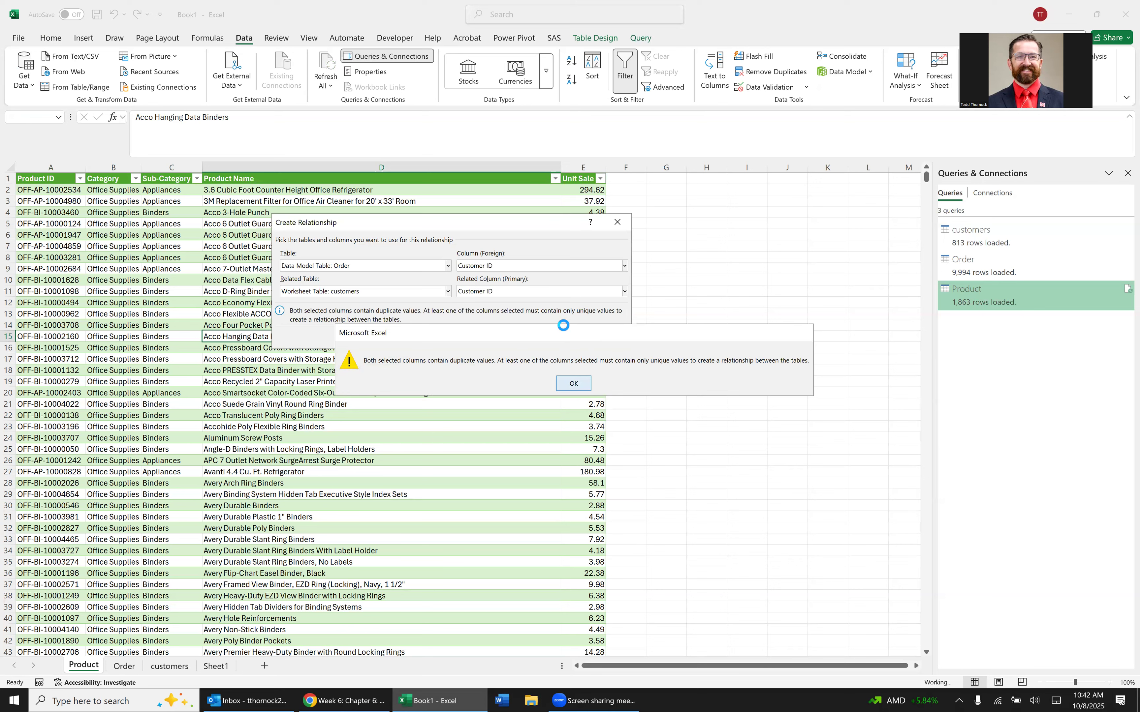
pyautogui.click(575, 387)
pyautogui.click(616, 222)
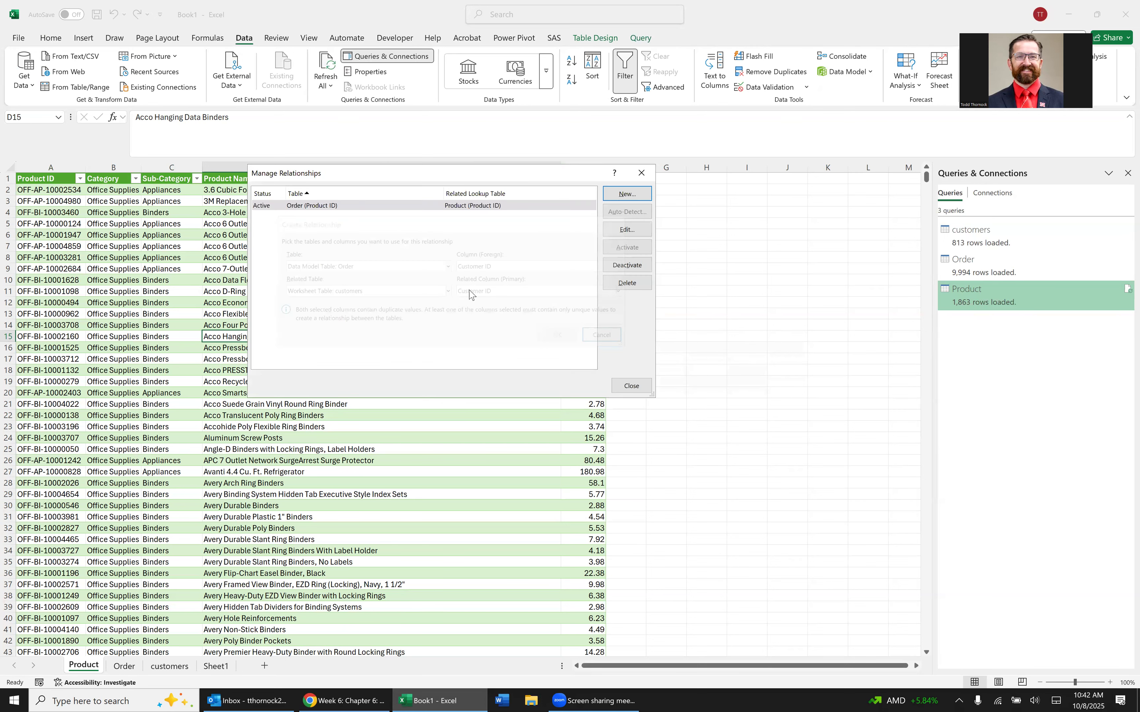
pyautogui.click(639, 170)
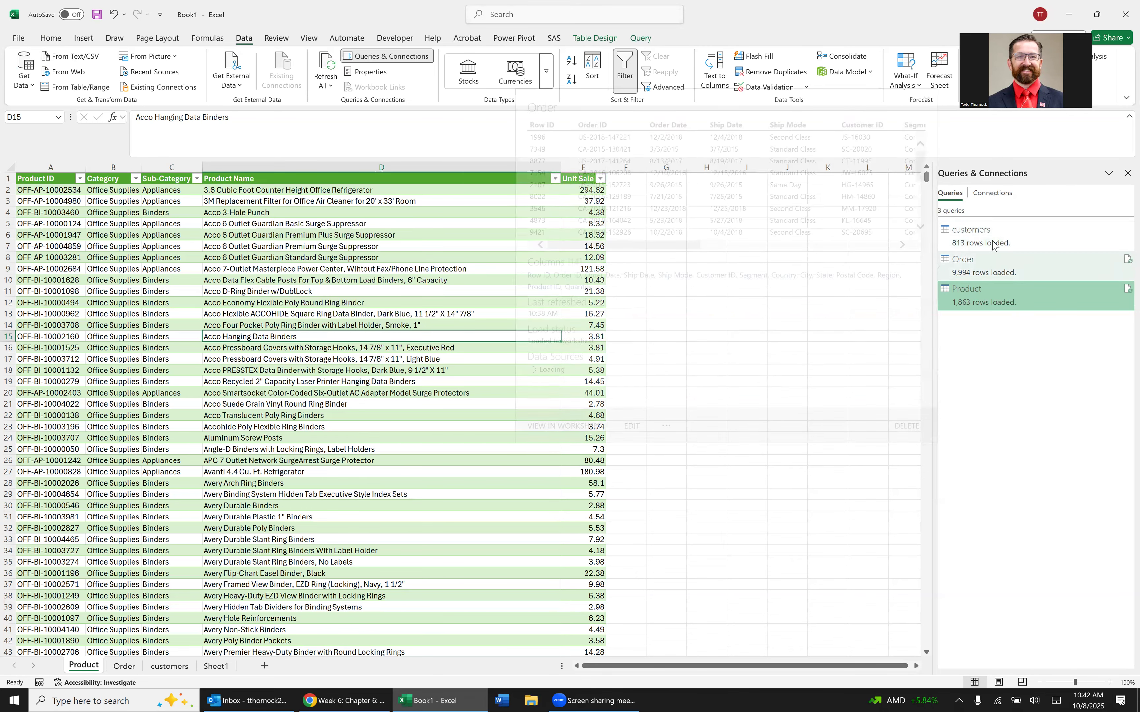
# Open the customers query for editing in Power Query Editor.
pyautogui.moveTo(994, 245)
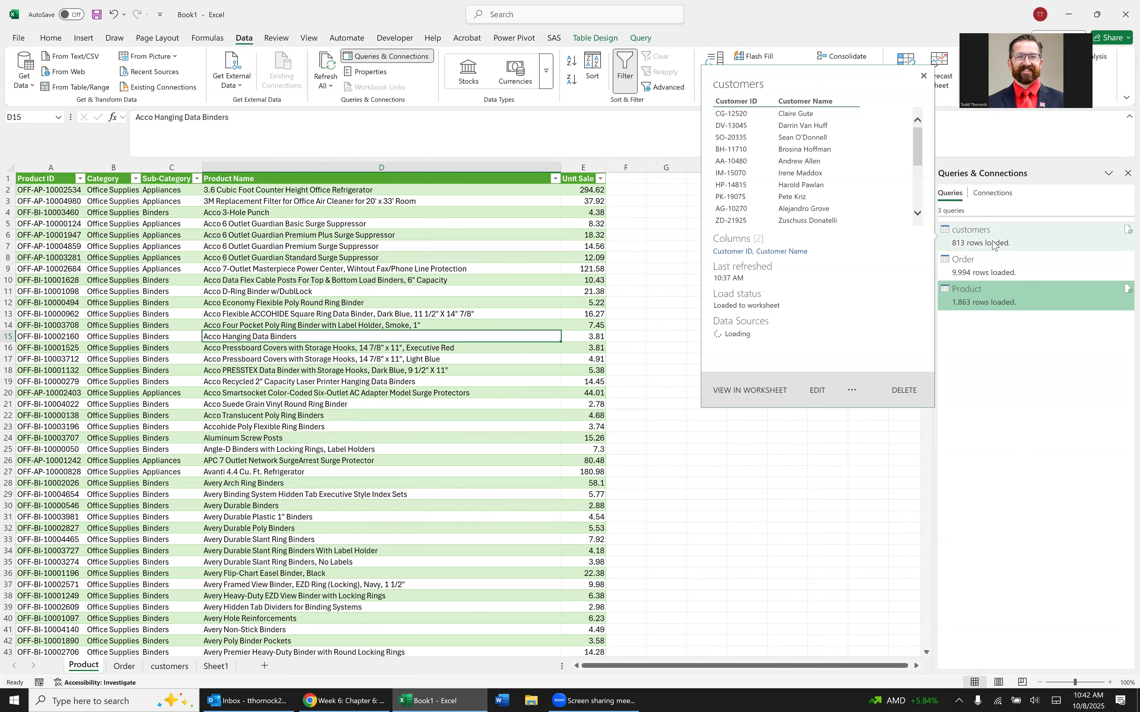
pyautogui.click(173, 668)
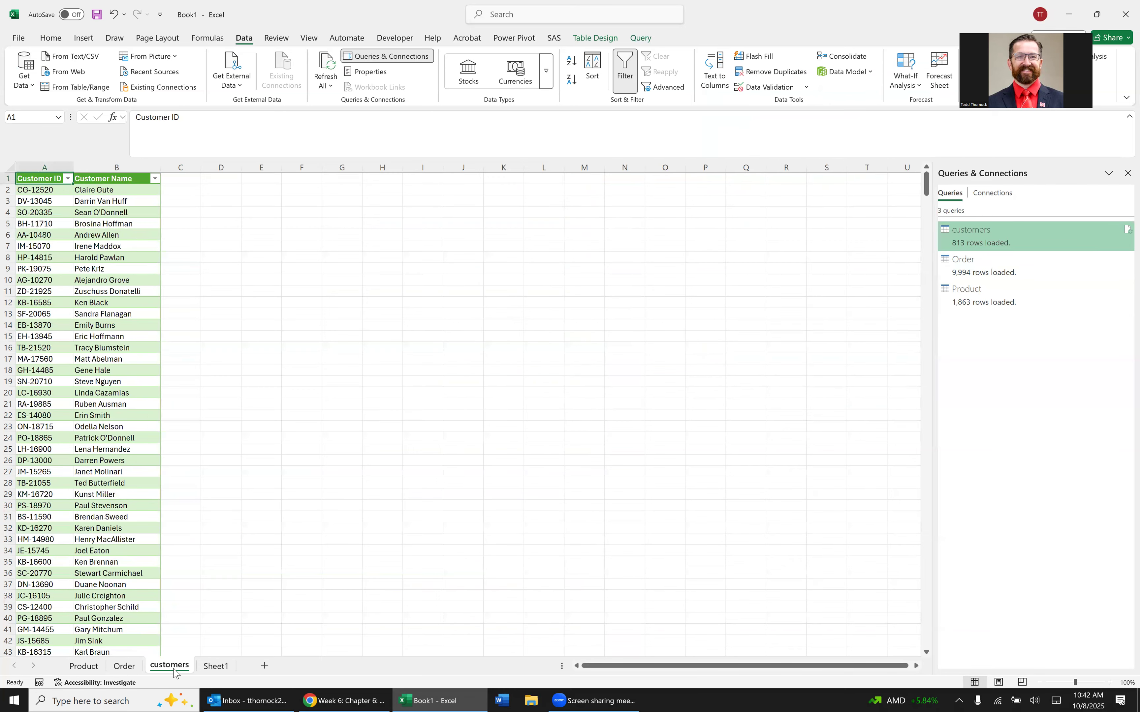
pyautogui.click(86, 667)
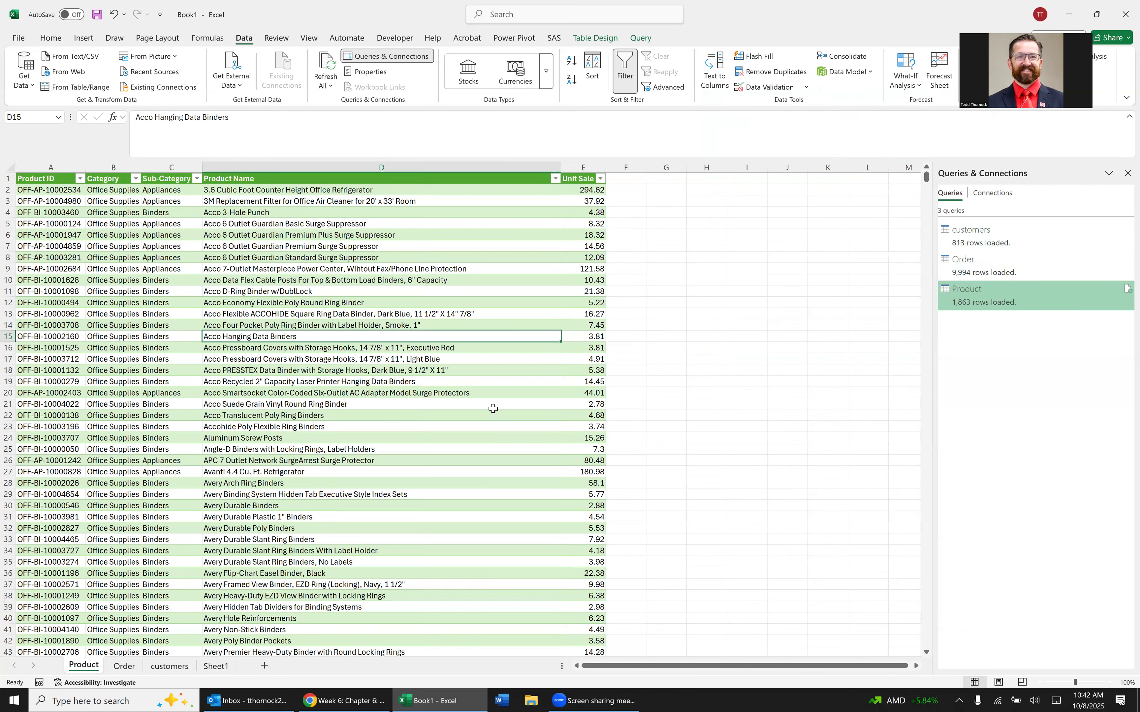
pyautogui.click(988, 243)
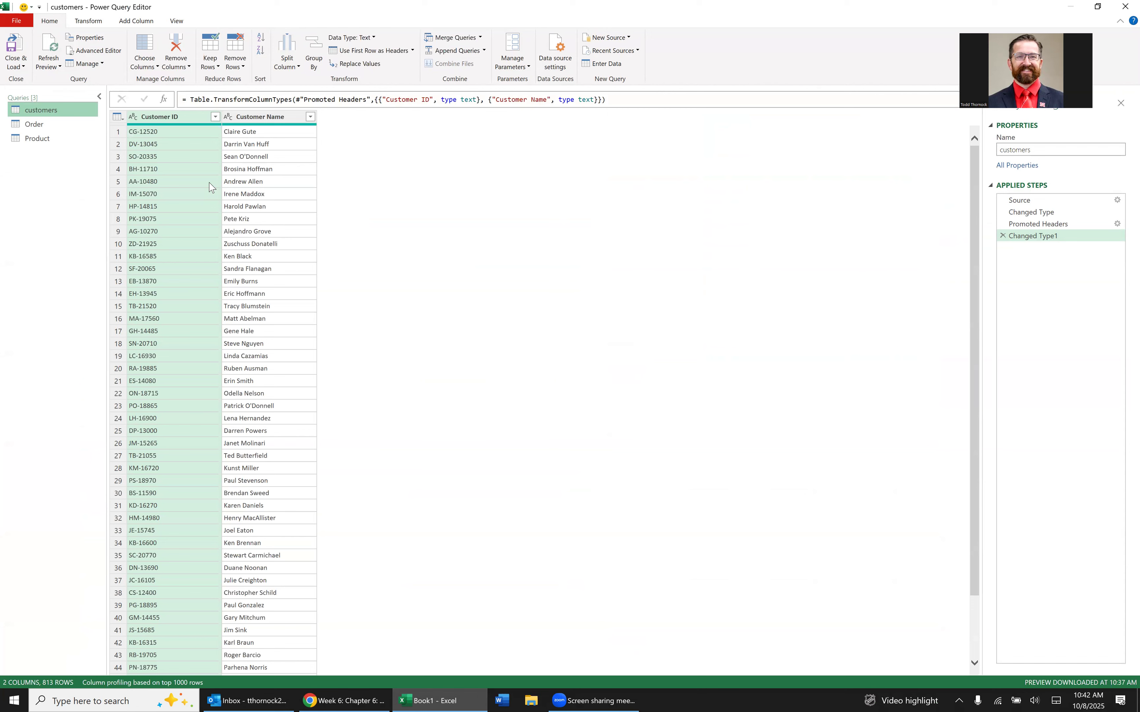
# Remove duplicate rows from the customers query based on Customer ID and load the query back into the workbook.
pyautogui.click(251, 206)
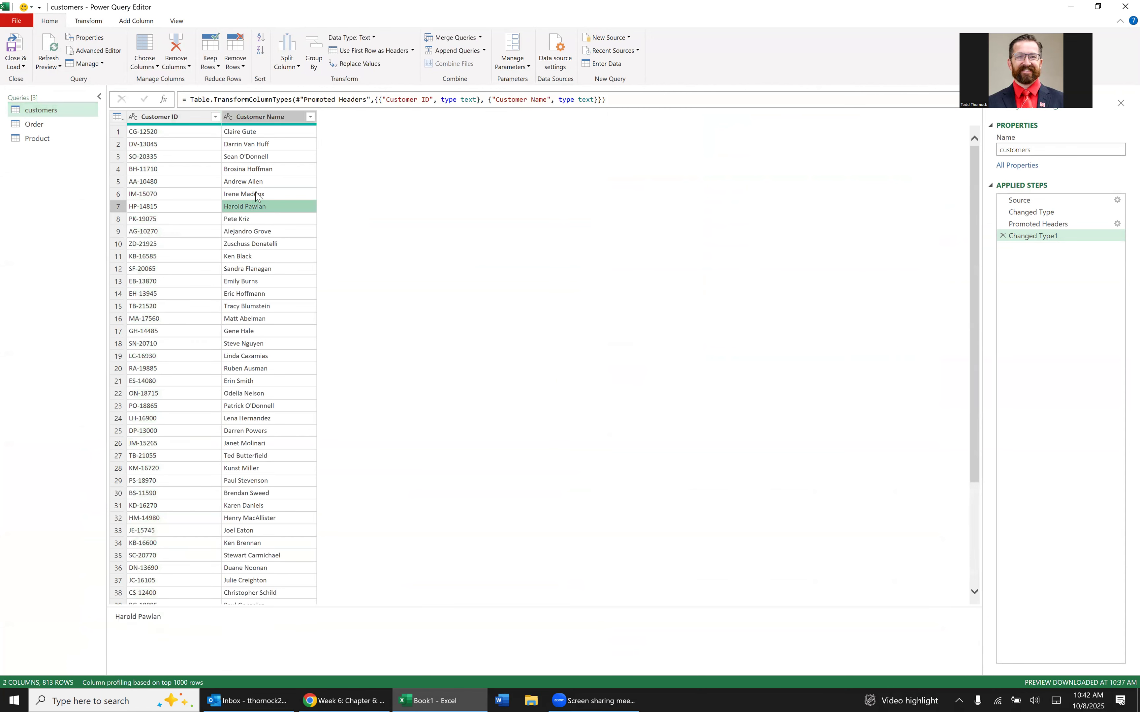
pyautogui.click(191, 245)
pyautogui.scroll(-4, 212, 238)
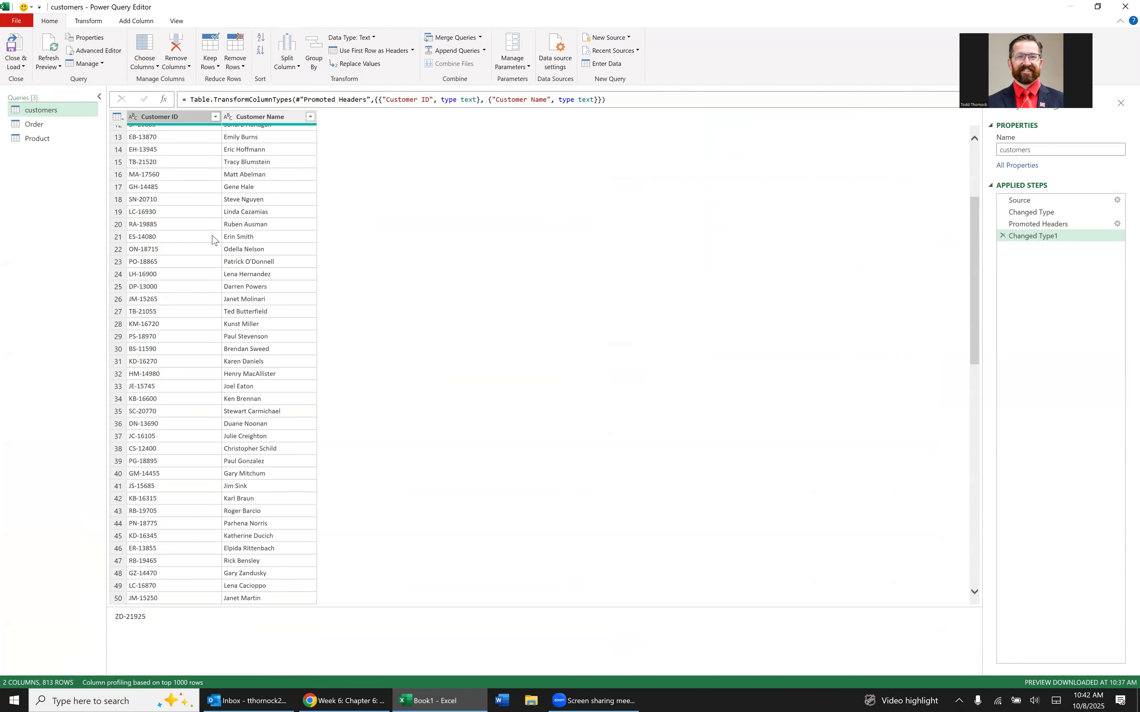
pyautogui.scroll(-20, 212, 238)
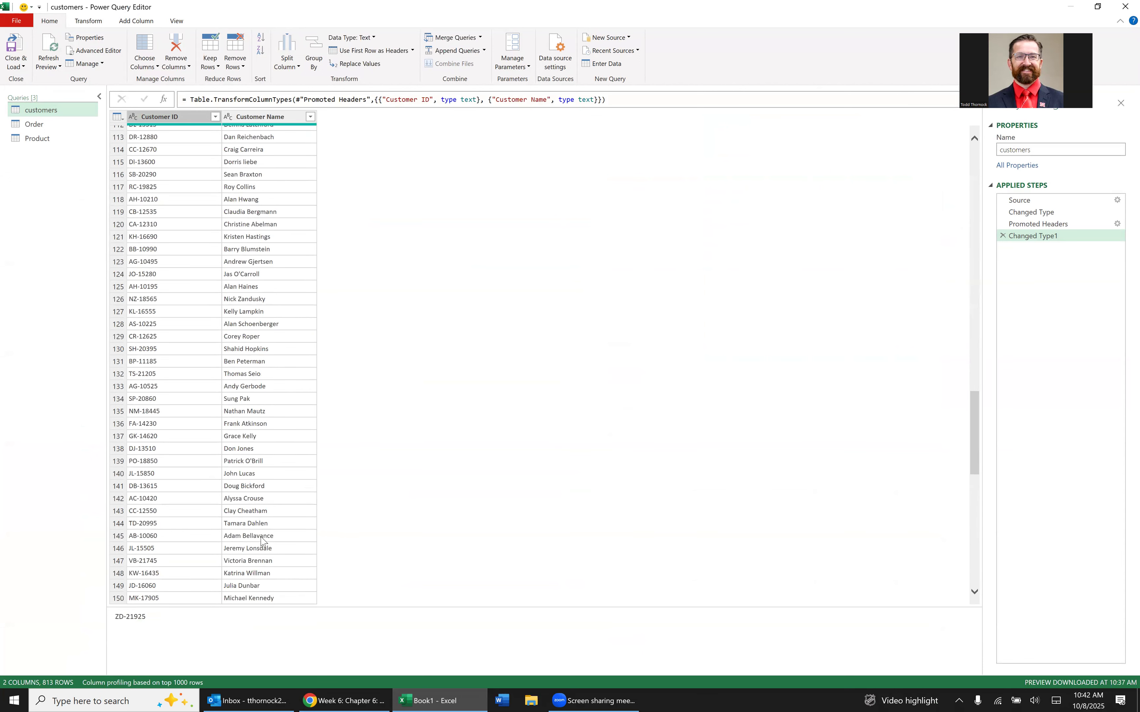
pyautogui.scroll(20, 261, 542)
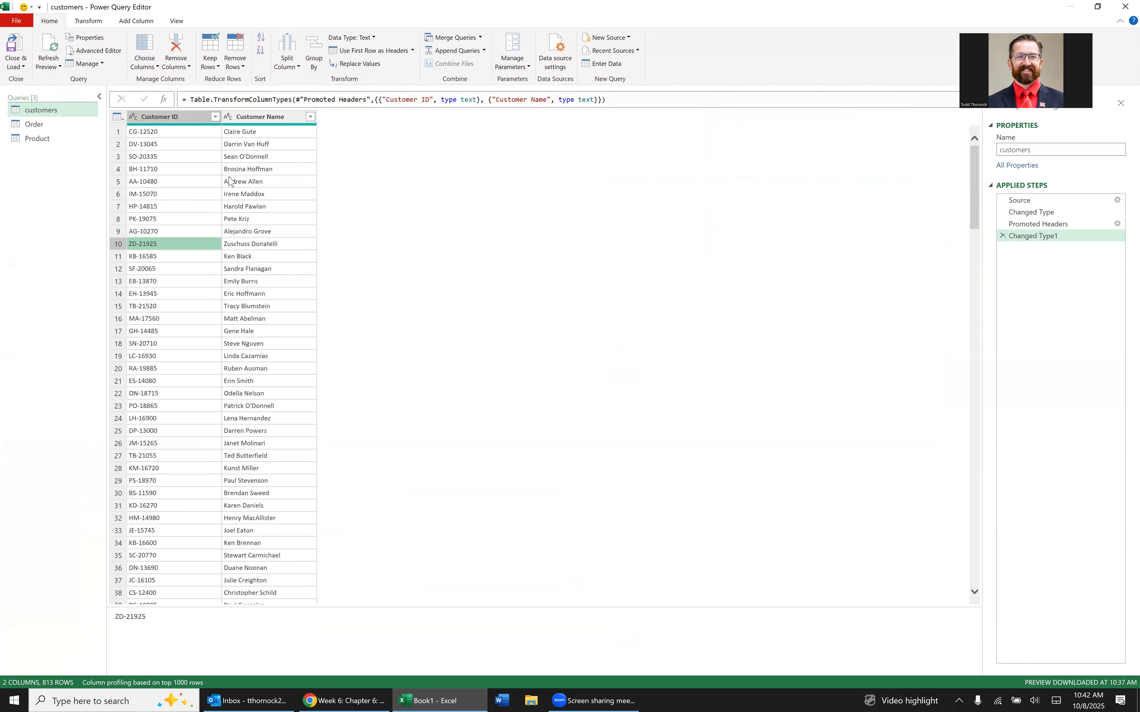
pyautogui.click(210, 181)
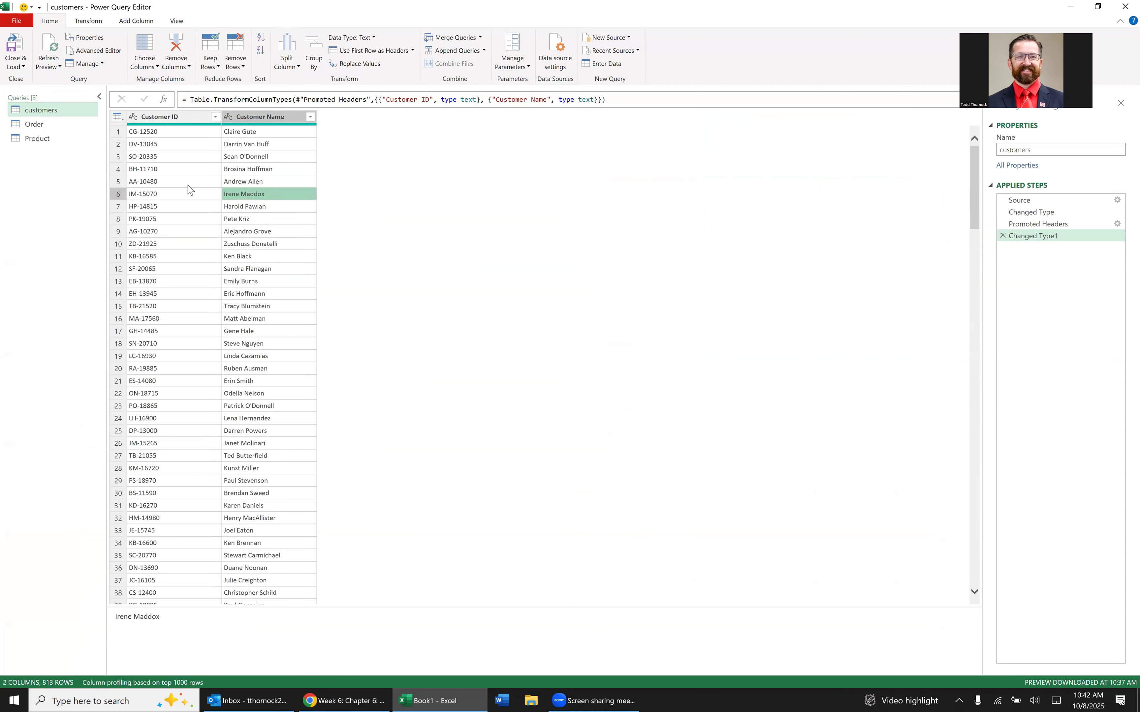
pyautogui.click(167, 157)
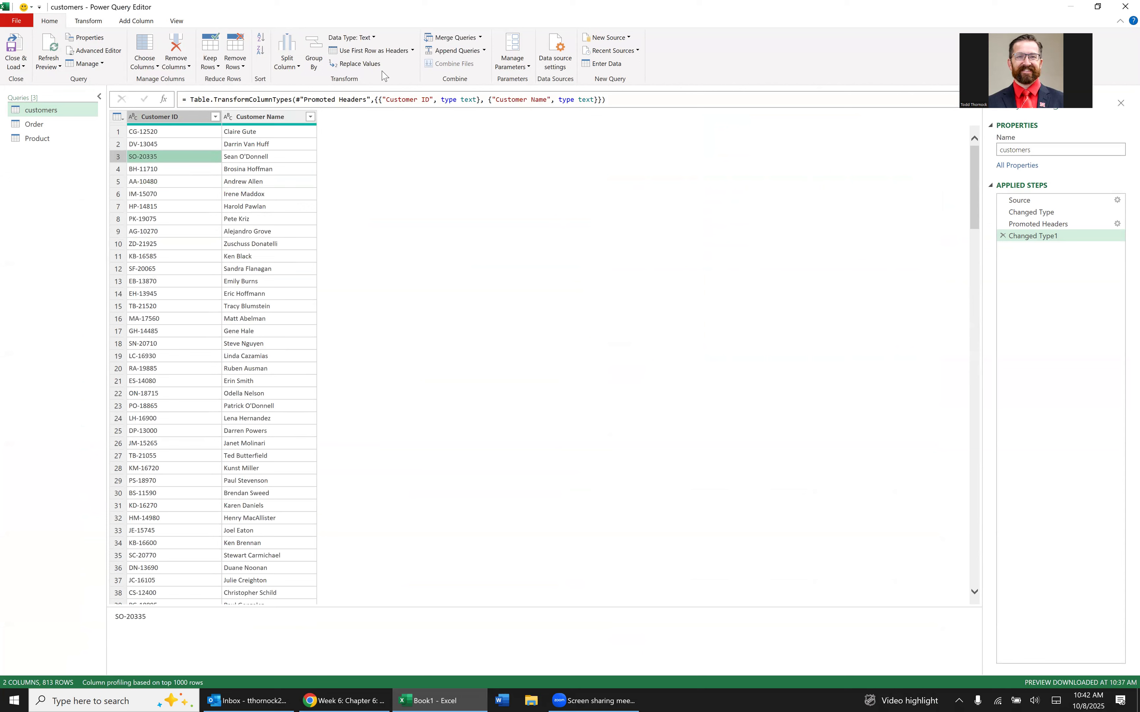
pyautogui.click(235, 61)
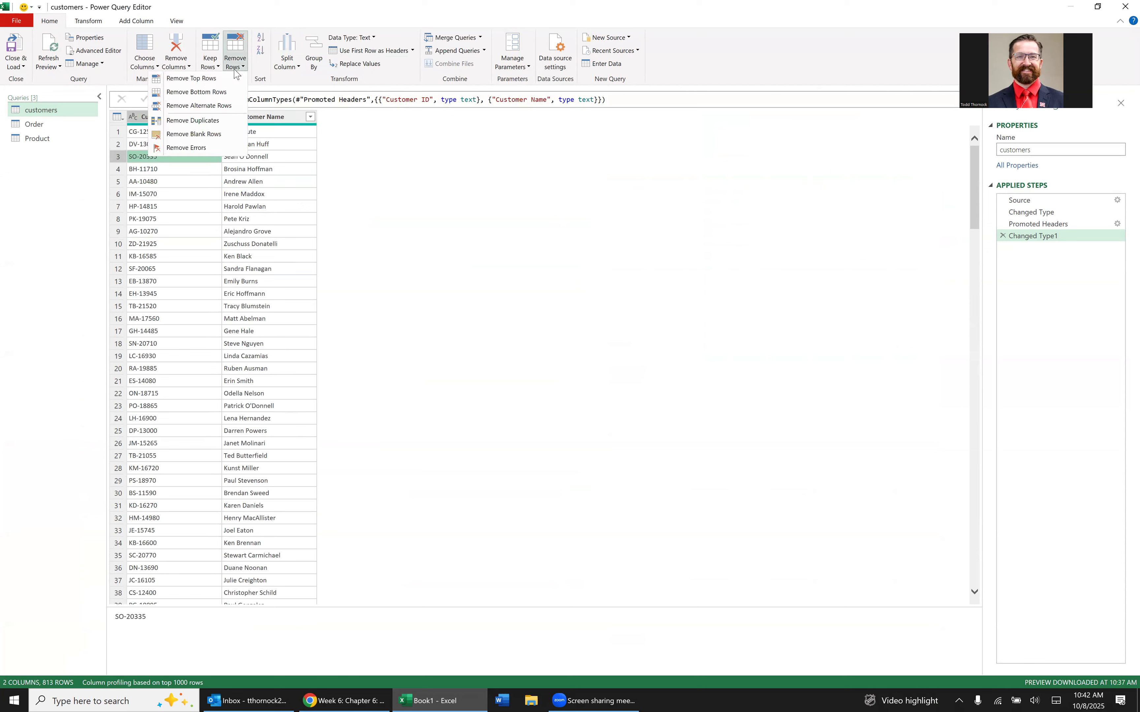
pyautogui.click(216, 121)
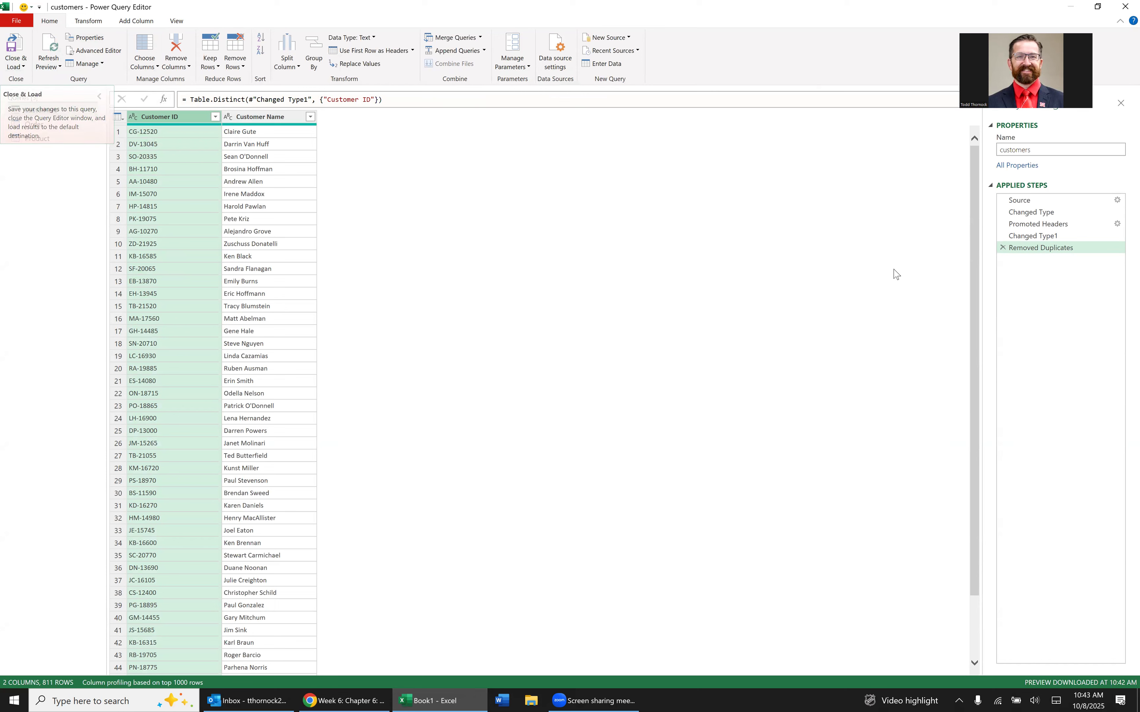
pyautogui.click(15, 50)
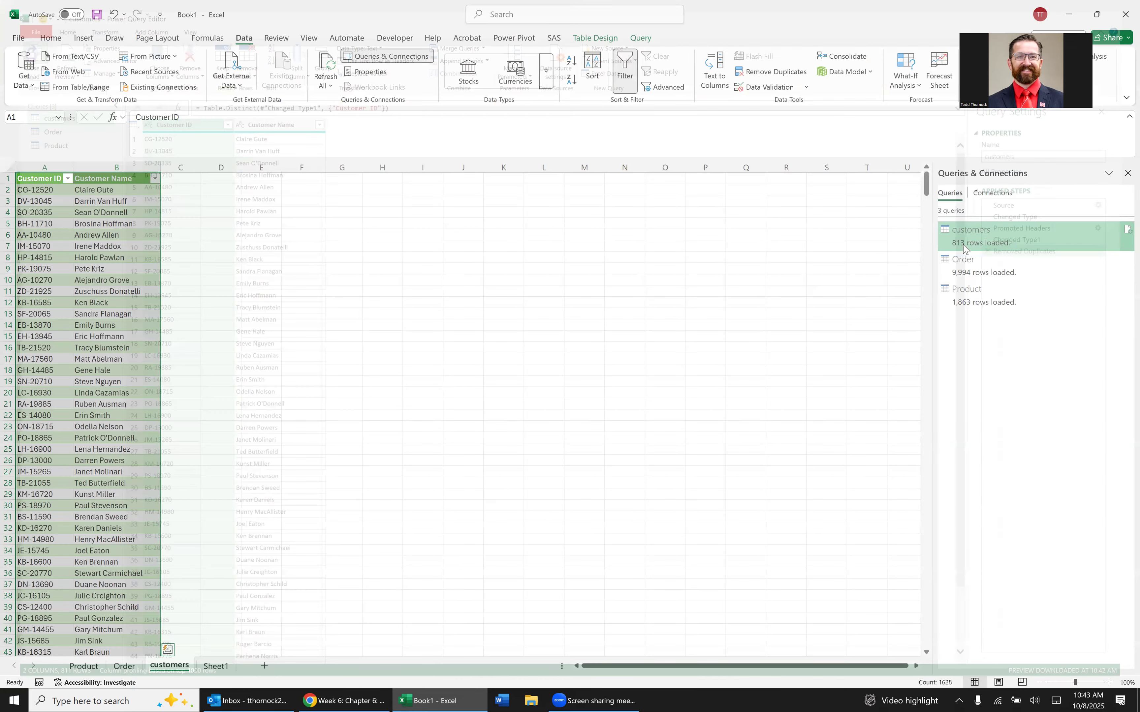
pyautogui.click(86, 284)
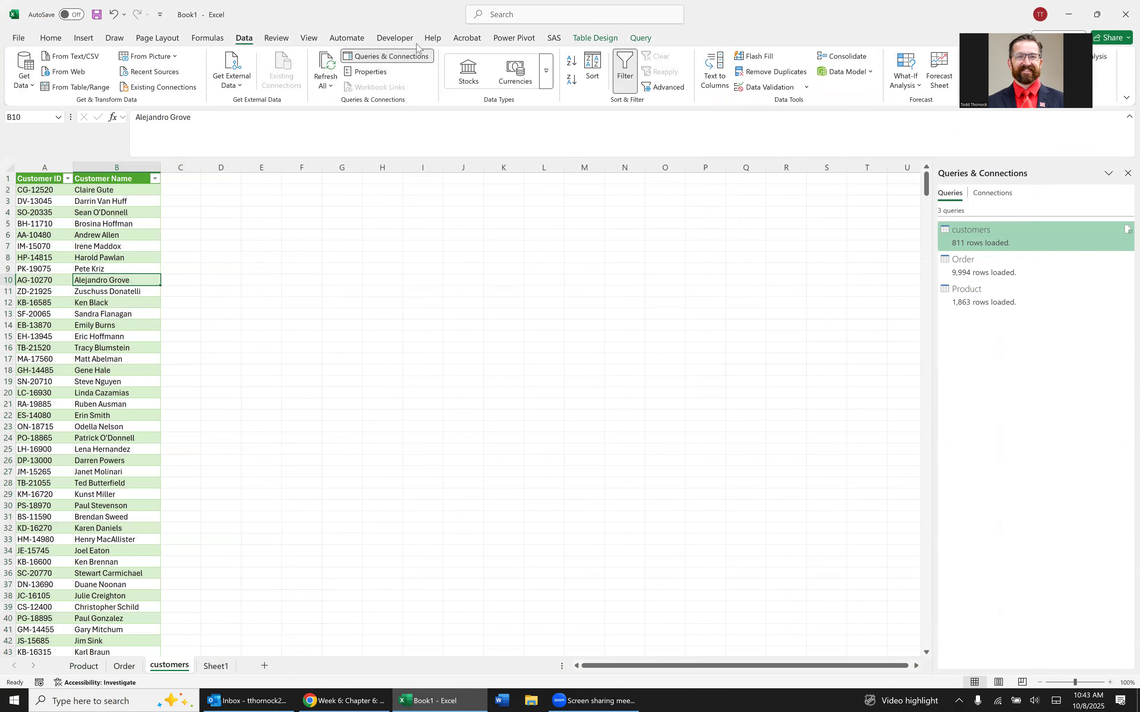
# Create a relationship with the Order data model table, foreign column Customer ID, and the customers worksheet table, primary column Customer ID.
pyautogui.click(848, 73)
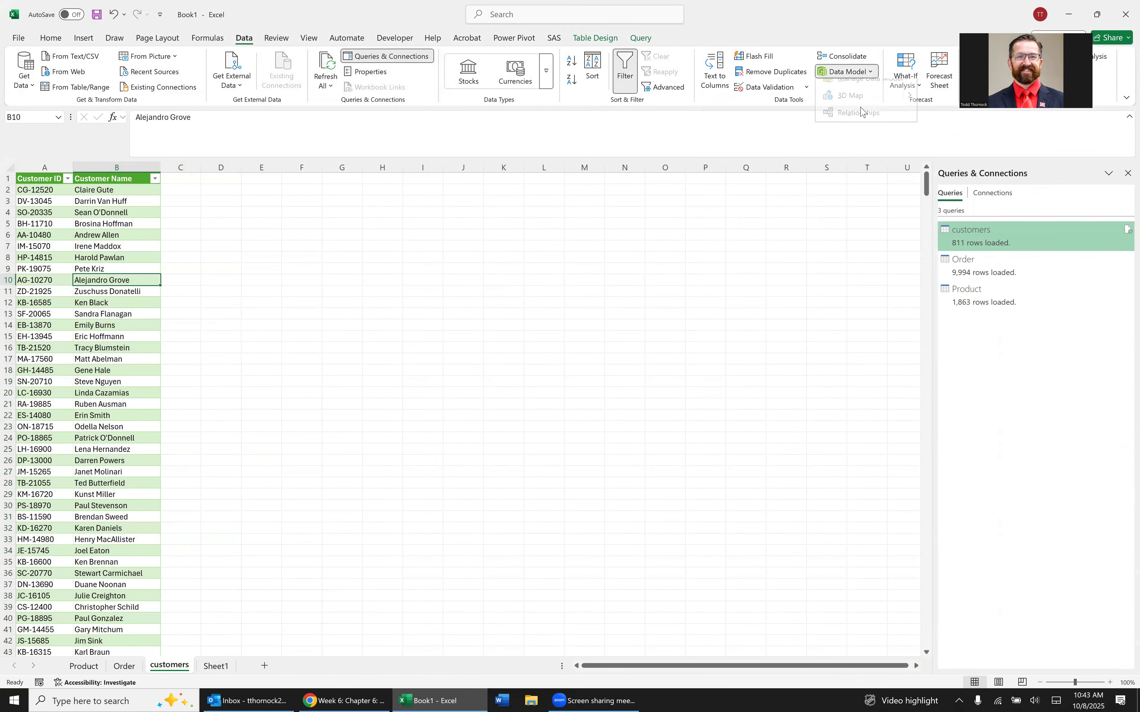
pyautogui.click(867, 125)
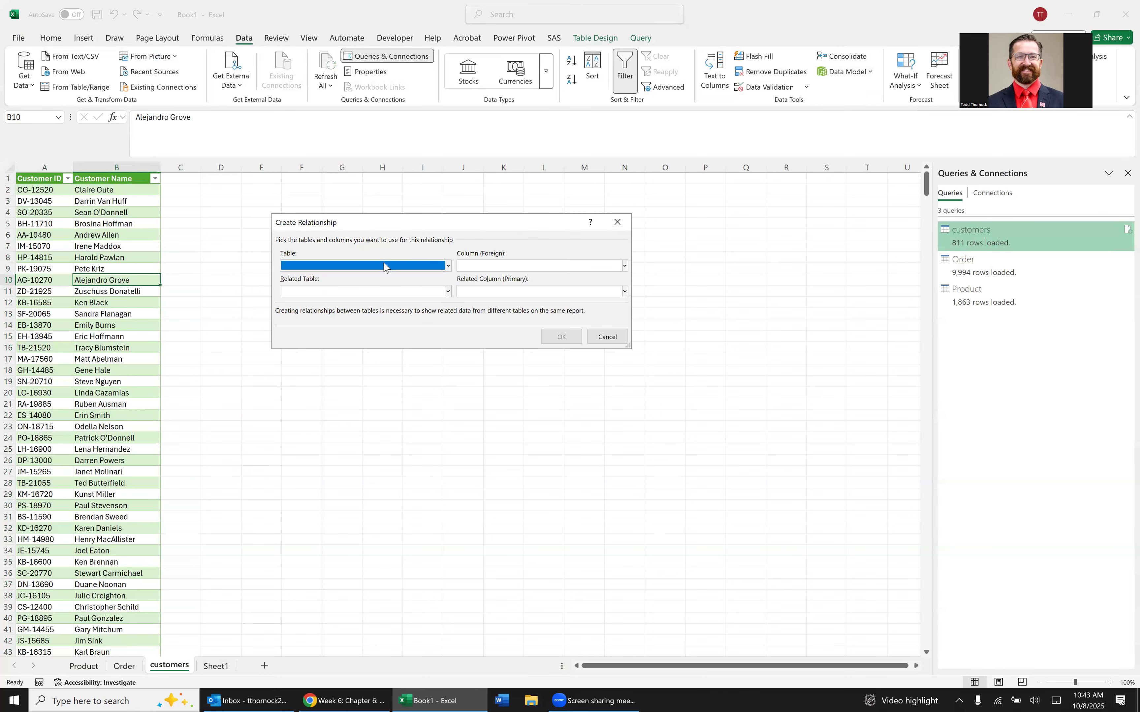
pyautogui.click(384, 267)
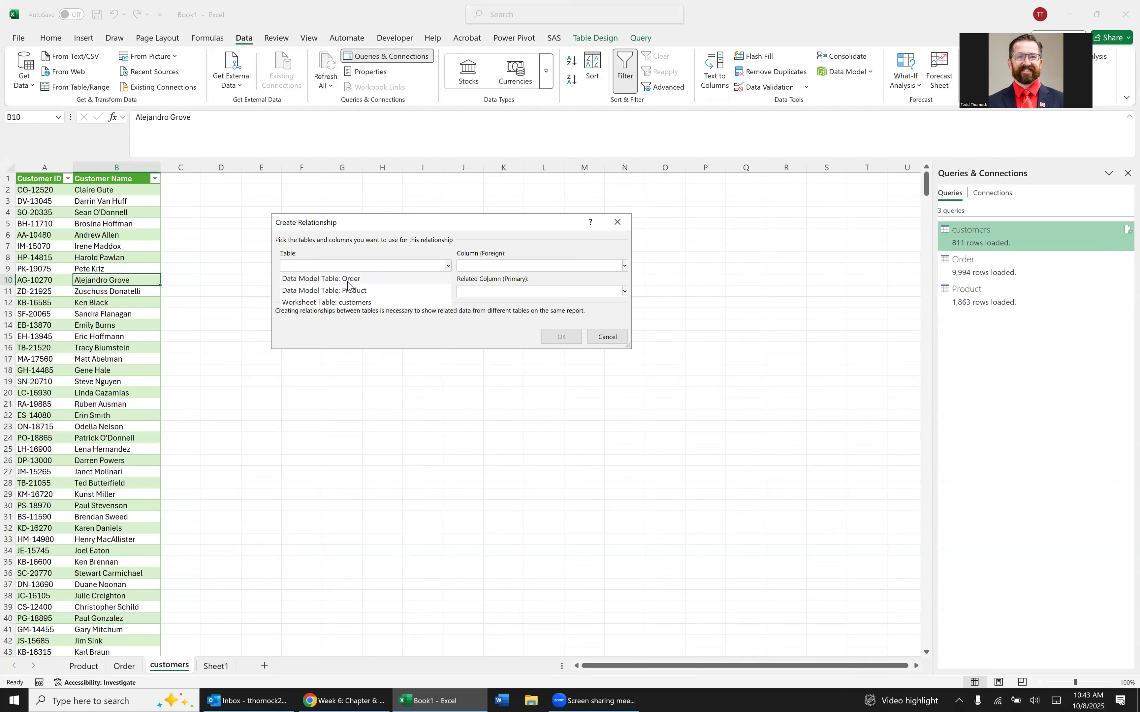
pyautogui.click(347, 280)
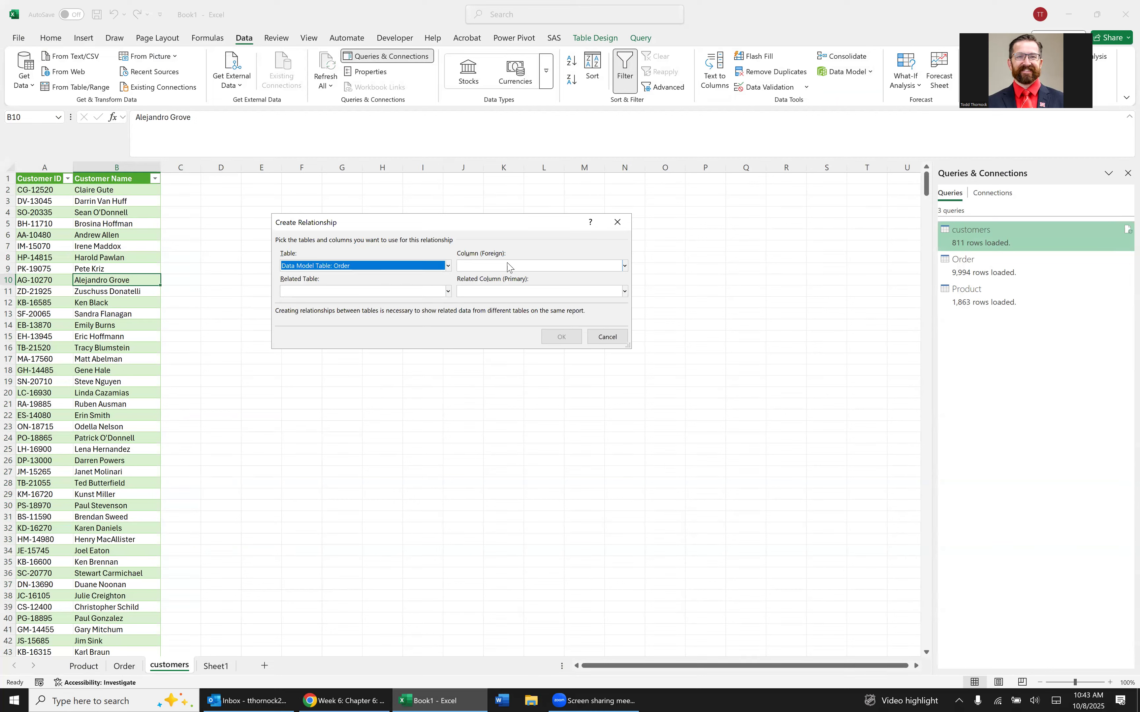
pyautogui.click(509, 266)
pyautogui.click(499, 303)
pyautogui.click(449, 292)
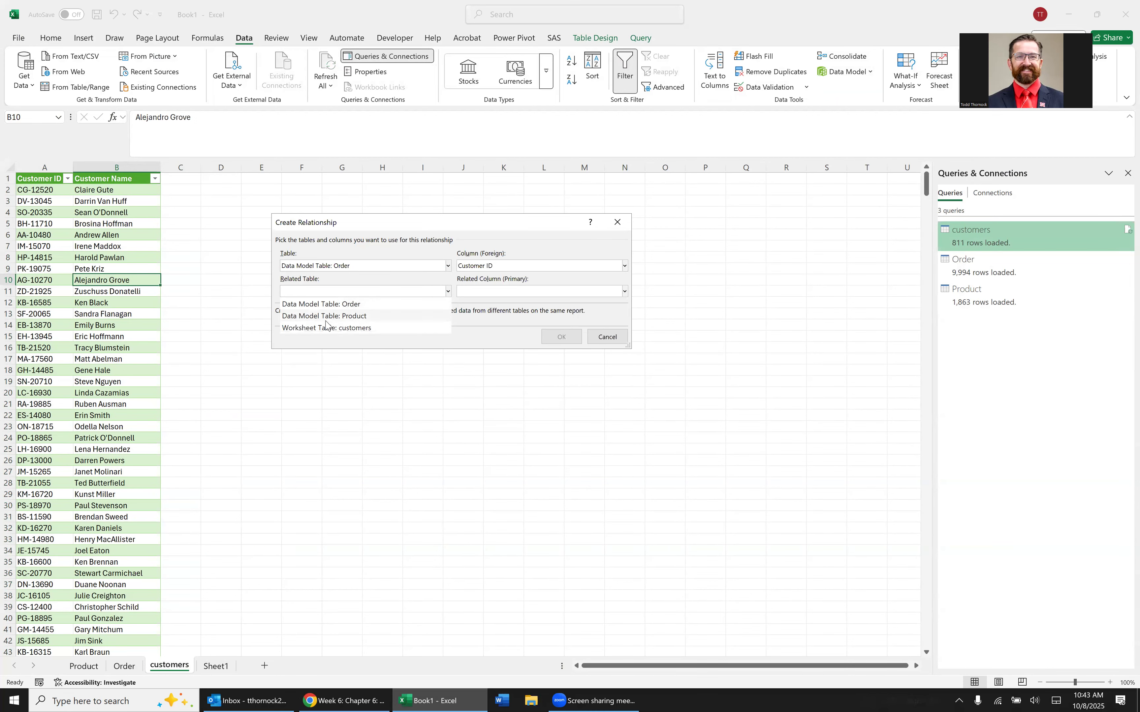
pyautogui.click(351, 327)
pyautogui.click(503, 292)
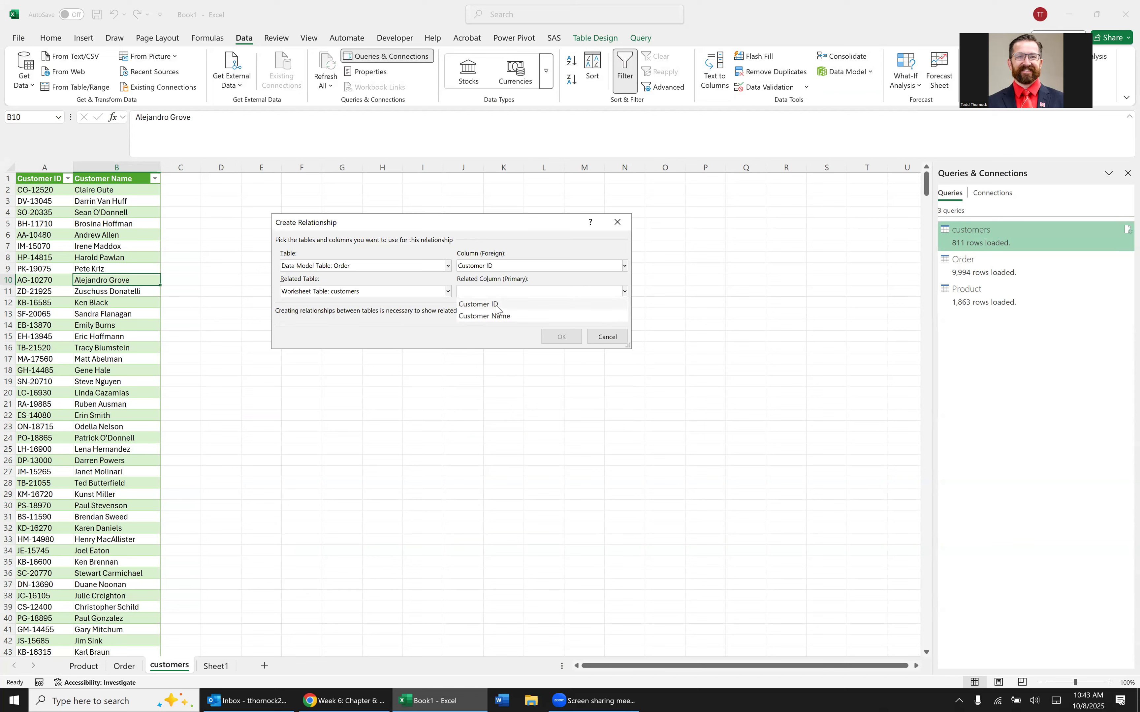
pyautogui.click(495, 306)
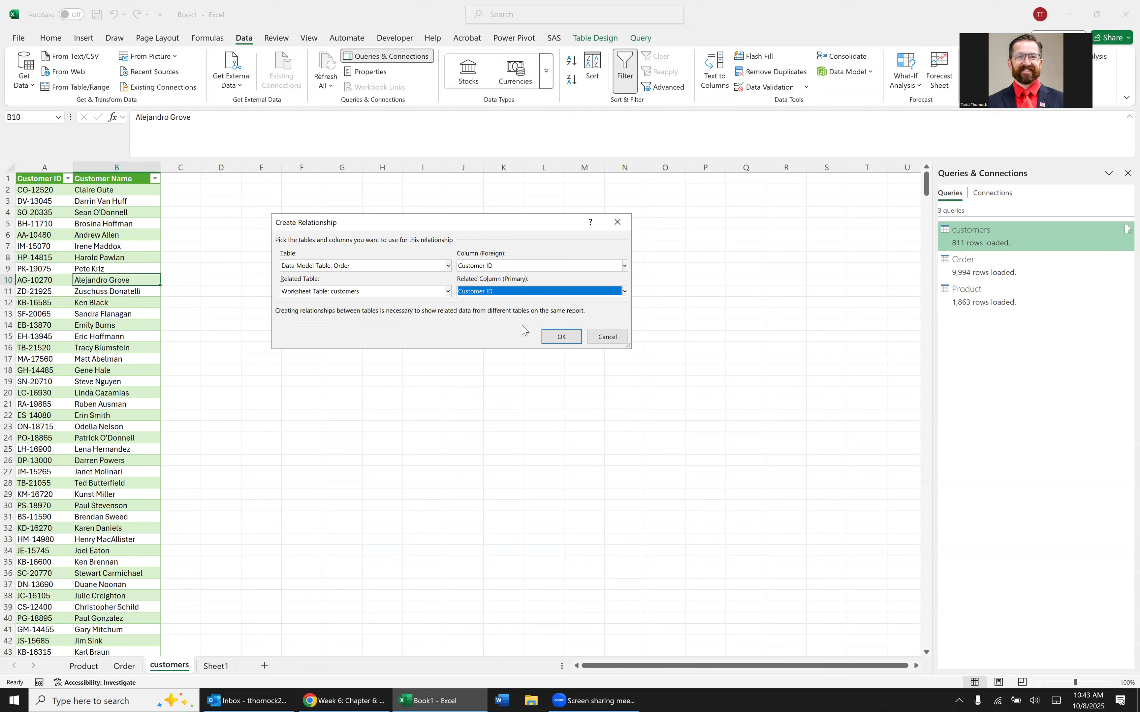
pyautogui.click(569, 338)
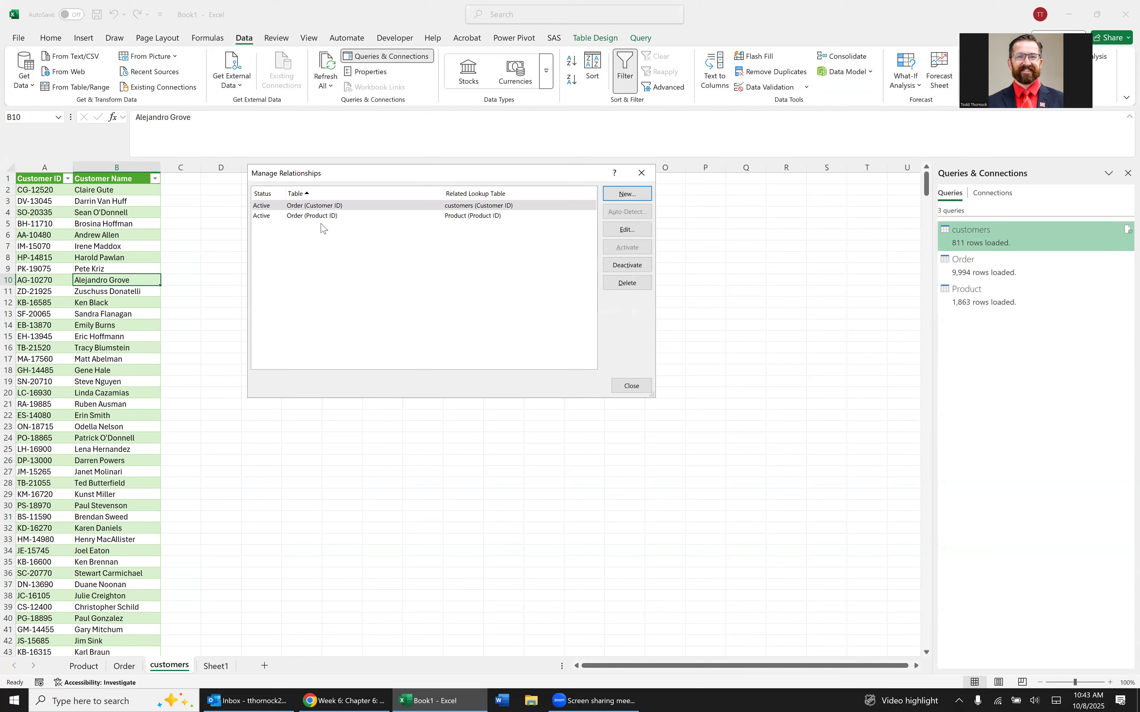
pyautogui.click(642, 389)
# Open the workbook's data model in Power Pivot and maximize its window.
pyautogui.click(87, 245)
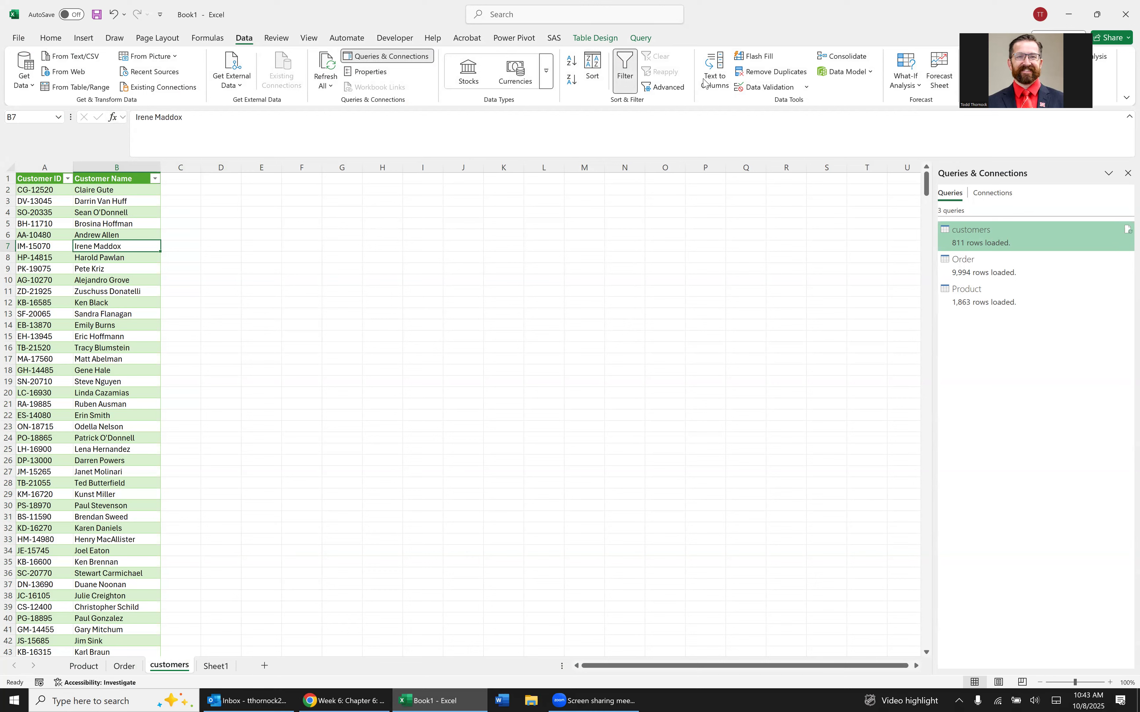
pyautogui.click(847, 71)
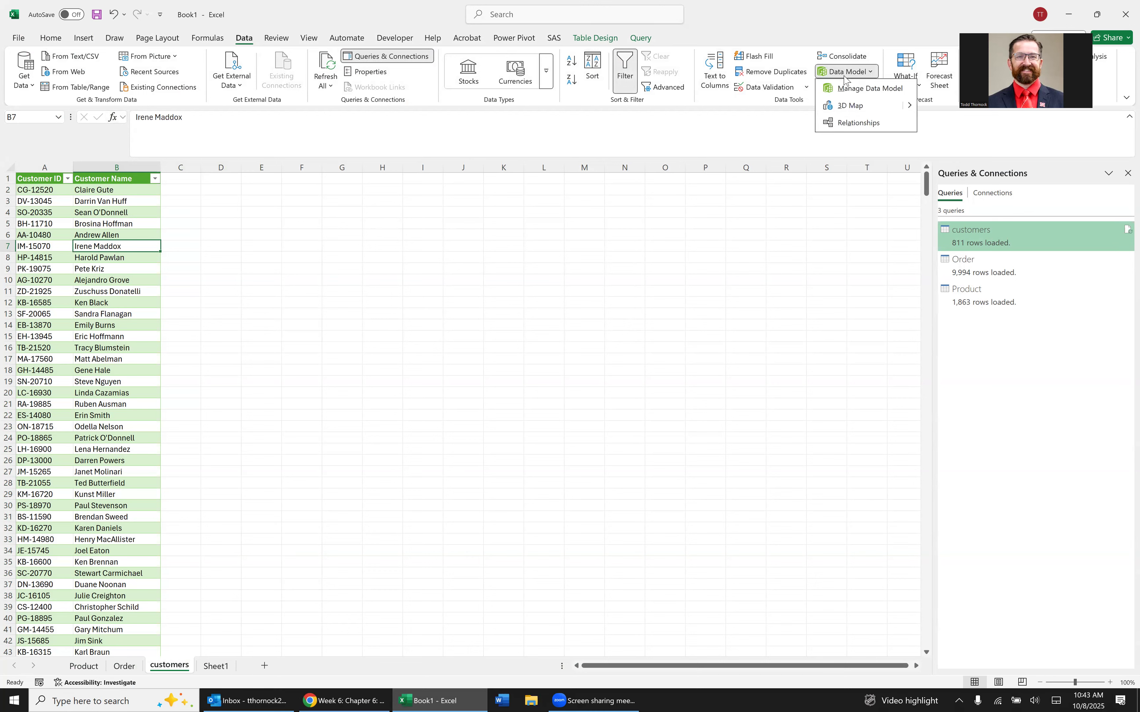
pyautogui.click(858, 89)
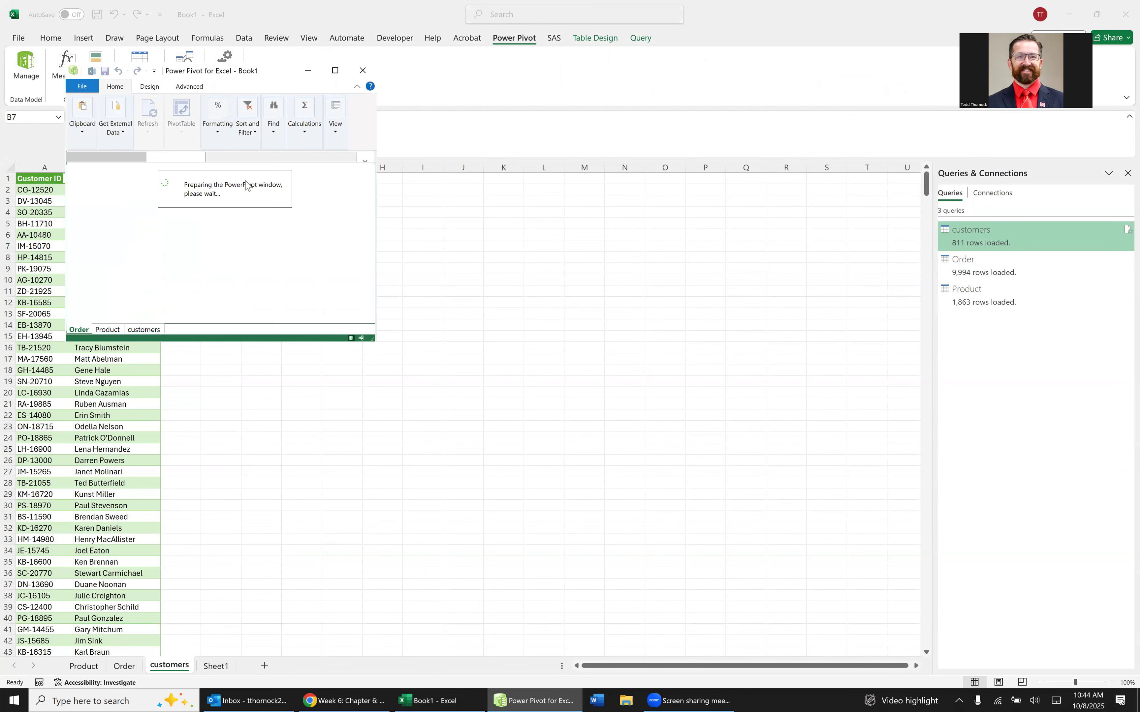
pyautogui.click(338, 71)
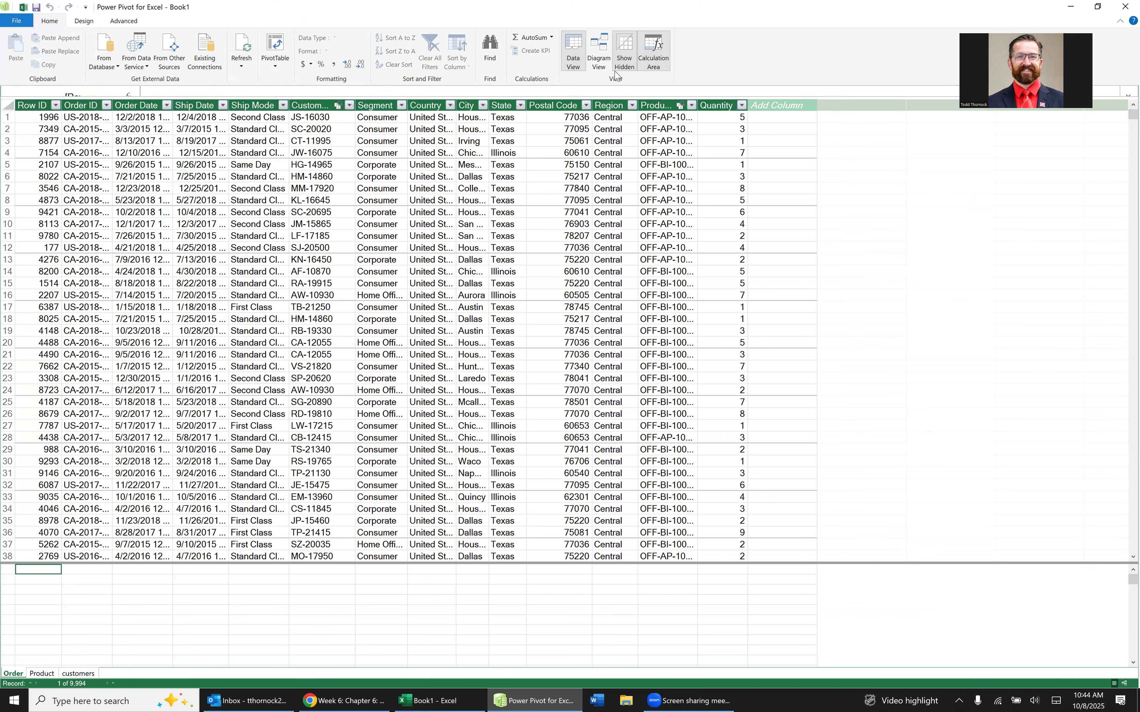
# Show the data model as a diagram and regroup its tables, with Order beside customers and Product below them.
pyautogui.click(598, 53)
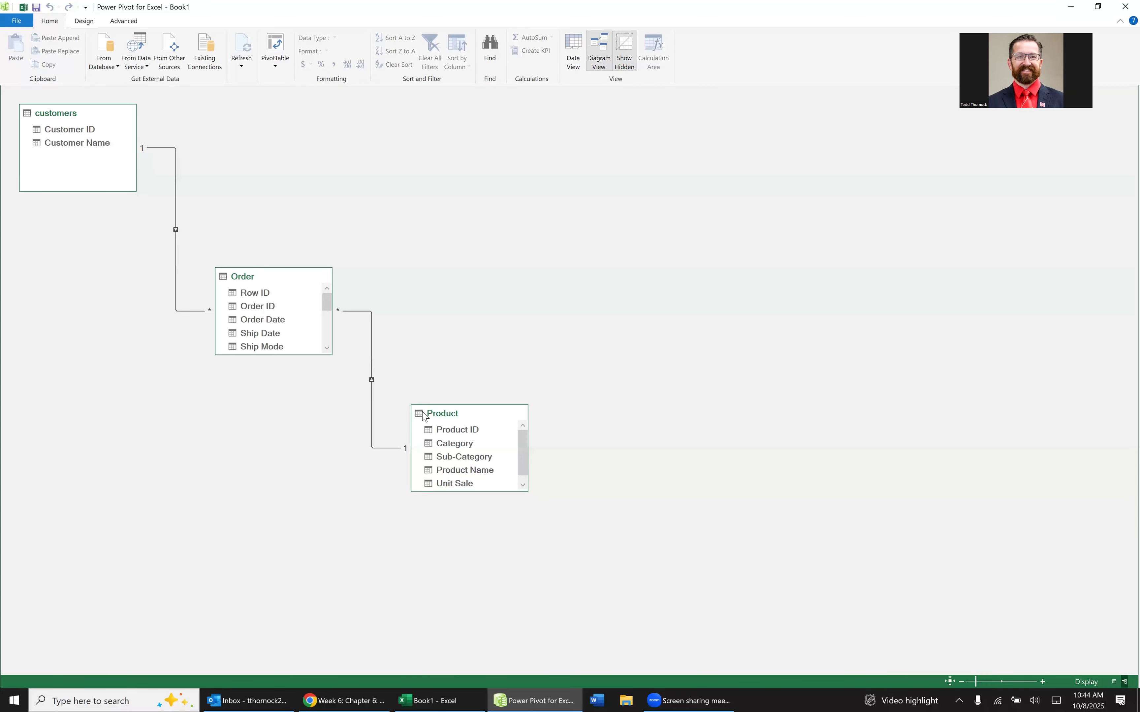
pyautogui.moveTo(475, 417); pyautogui.dragTo(541, 175)
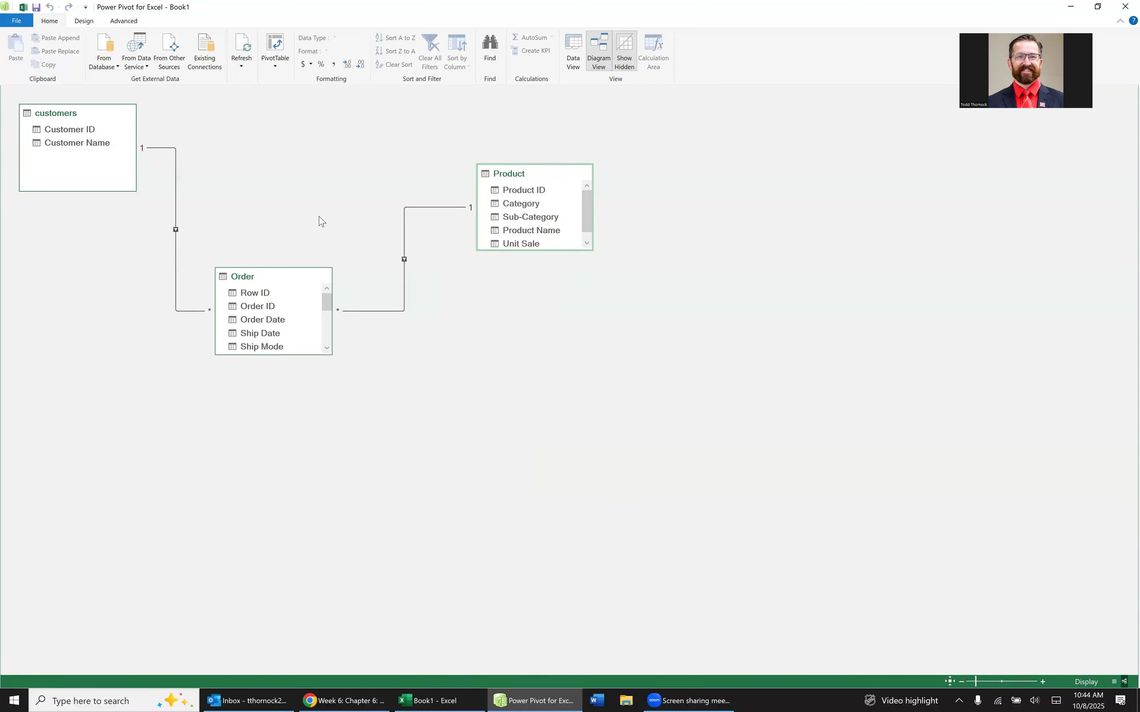
pyautogui.moveTo(279, 278); pyautogui.dragTo(299, 123)
pyautogui.moveTo(541, 179); pyautogui.dragTo(211, 249)
pyautogui.click(105, 134)
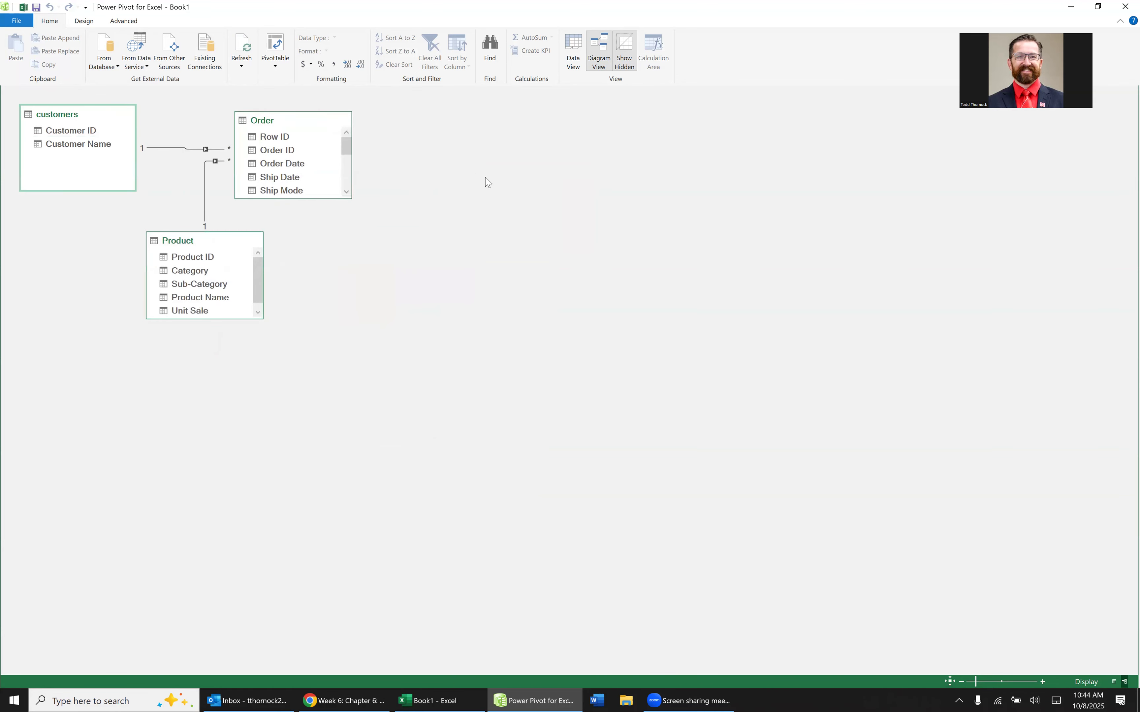
# Line up the diagram's tables in one row, with Order between Product and customers, and look through the Order table's fields.
pyautogui.moveTo(256, 128); pyautogui.dragTo(548, 119)
pyautogui.moveTo(225, 248); pyautogui.dragTo(113, 133)
pyautogui.scroll(-1, 81, 169)
pyautogui.scroll(1, 81, 171)
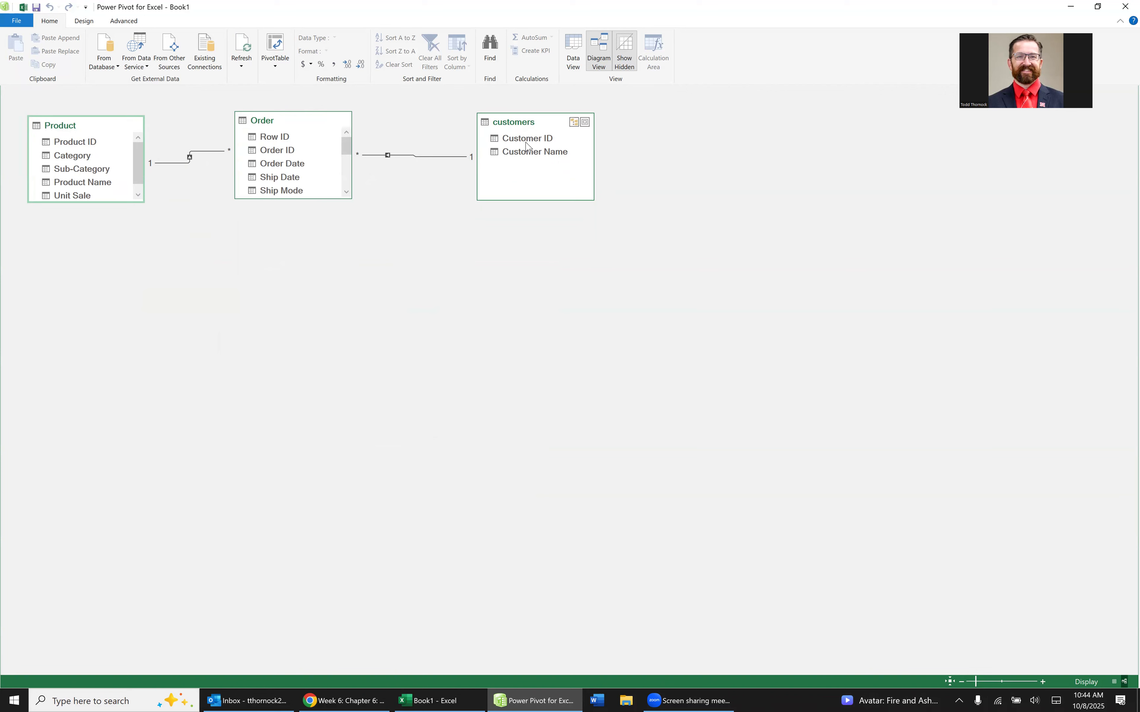
pyautogui.moveTo(305, 122); pyautogui.dragTo(325, 116)
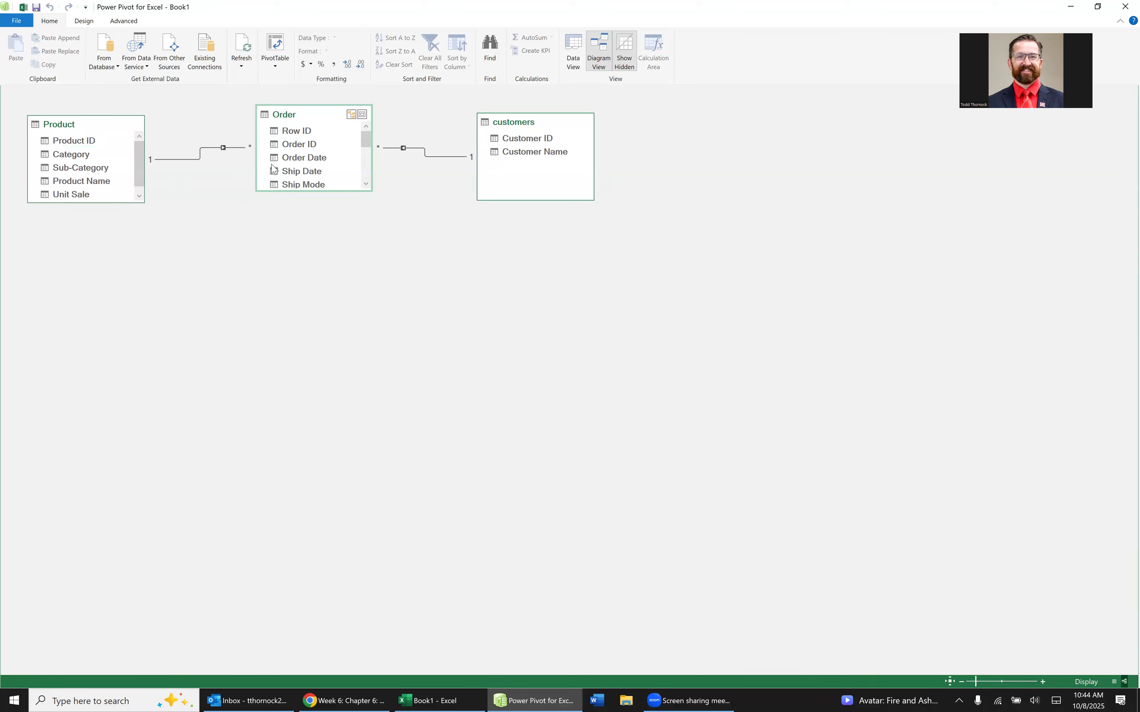
pyautogui.scroll(-2, 328, 166)
pyautogui.scroll(-3, 356, 176)
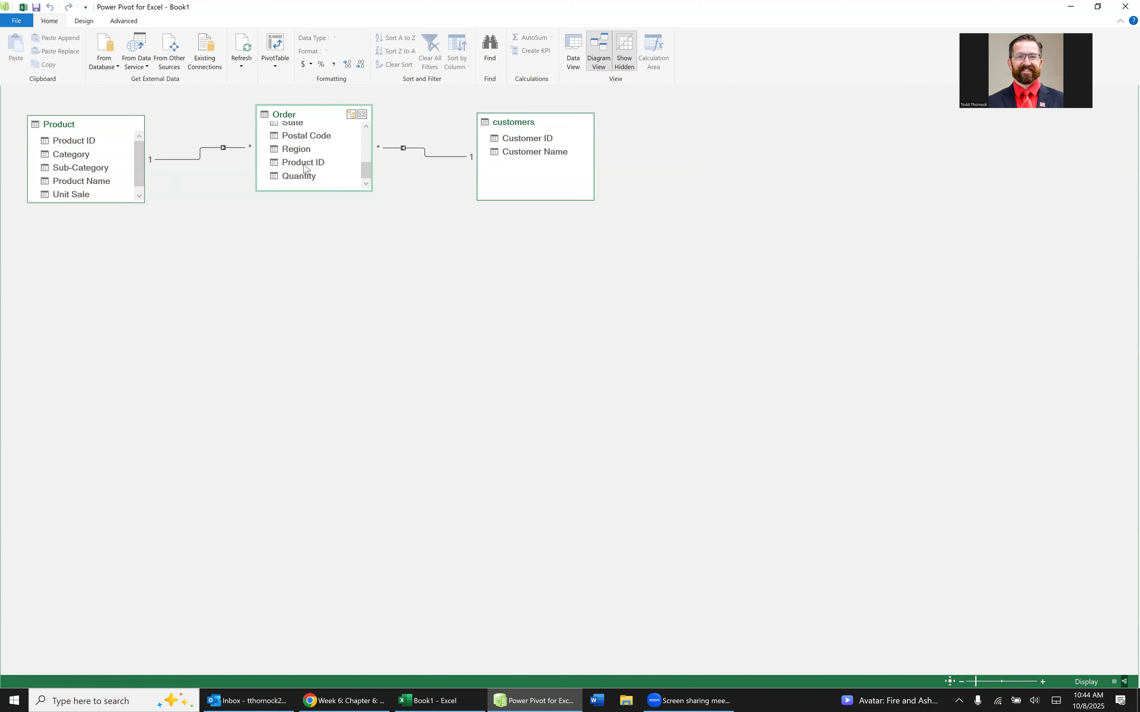
pyautogui.scroll(4, 305, 166)
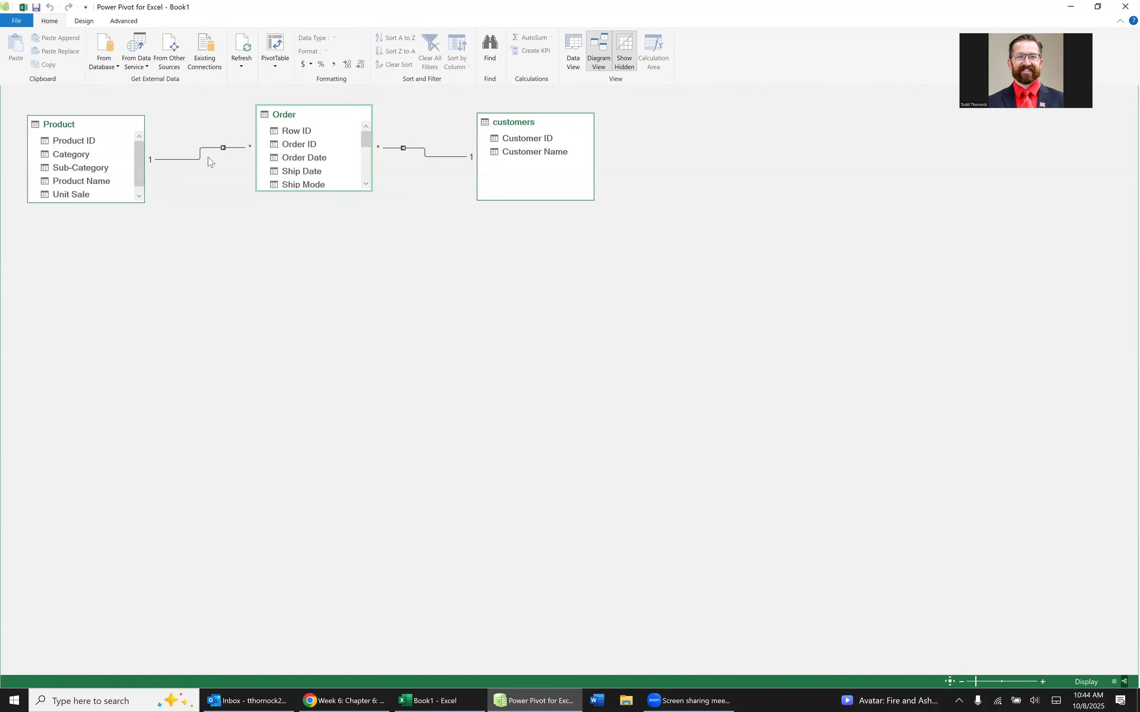
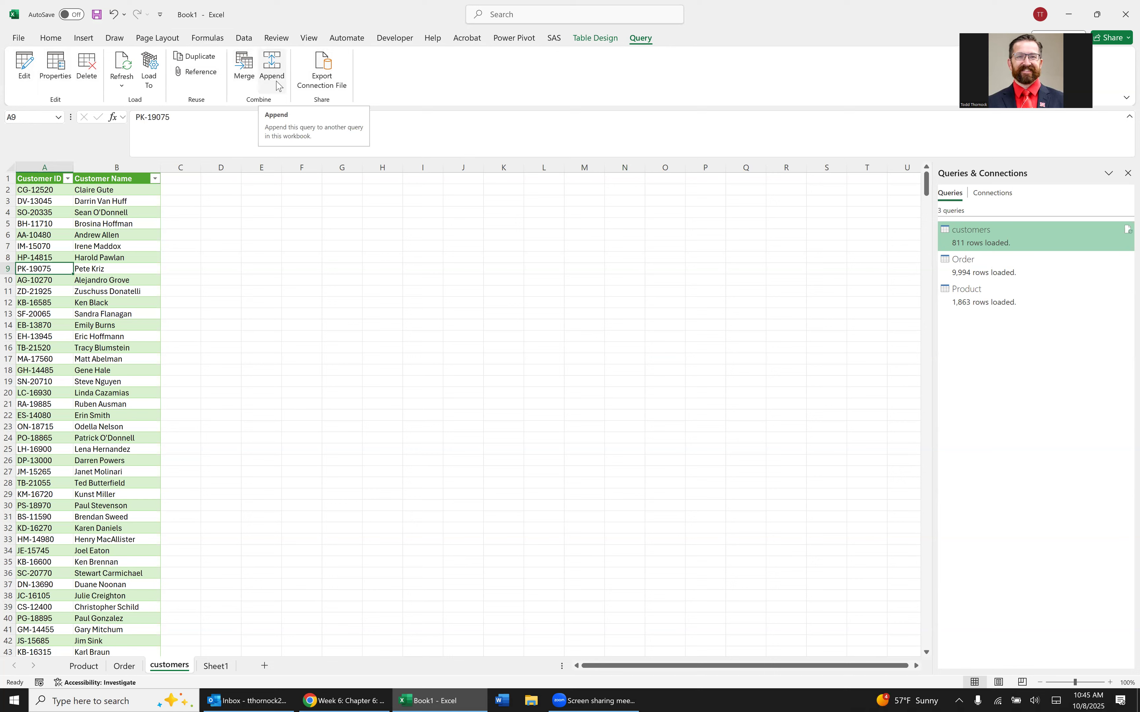
pyautogui.click(278, 84)
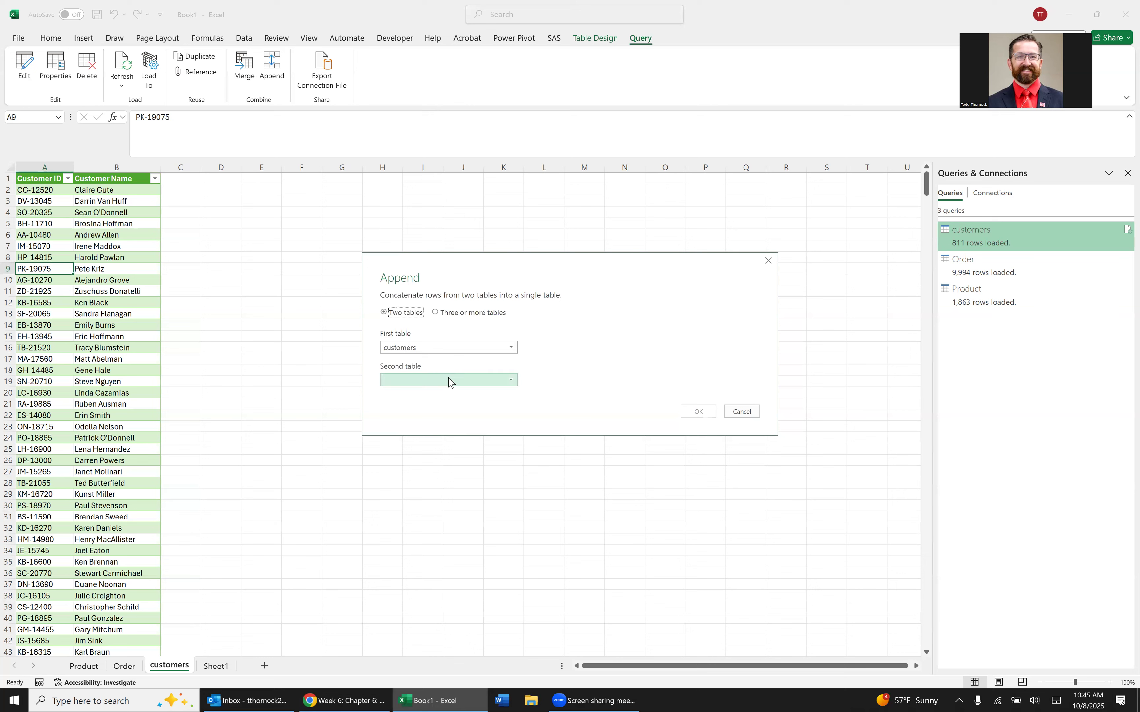
pyautogui.click(742, 412)
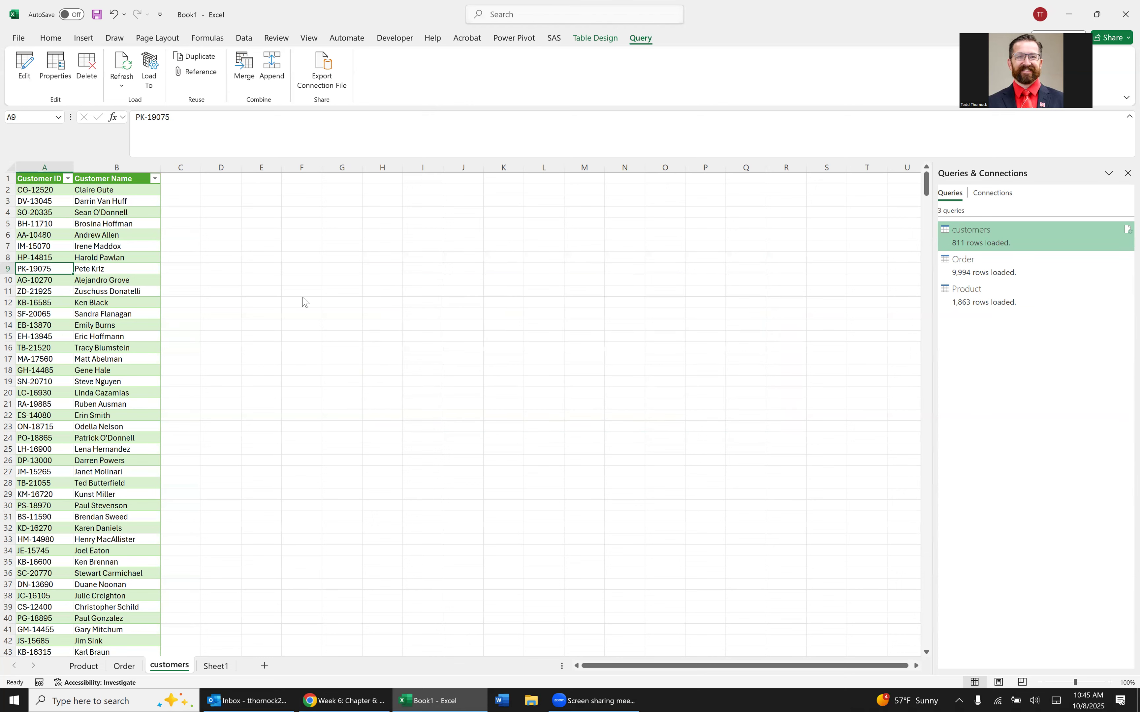
pyautogui.click(88, 259)
pyautogui.click(47, 258)
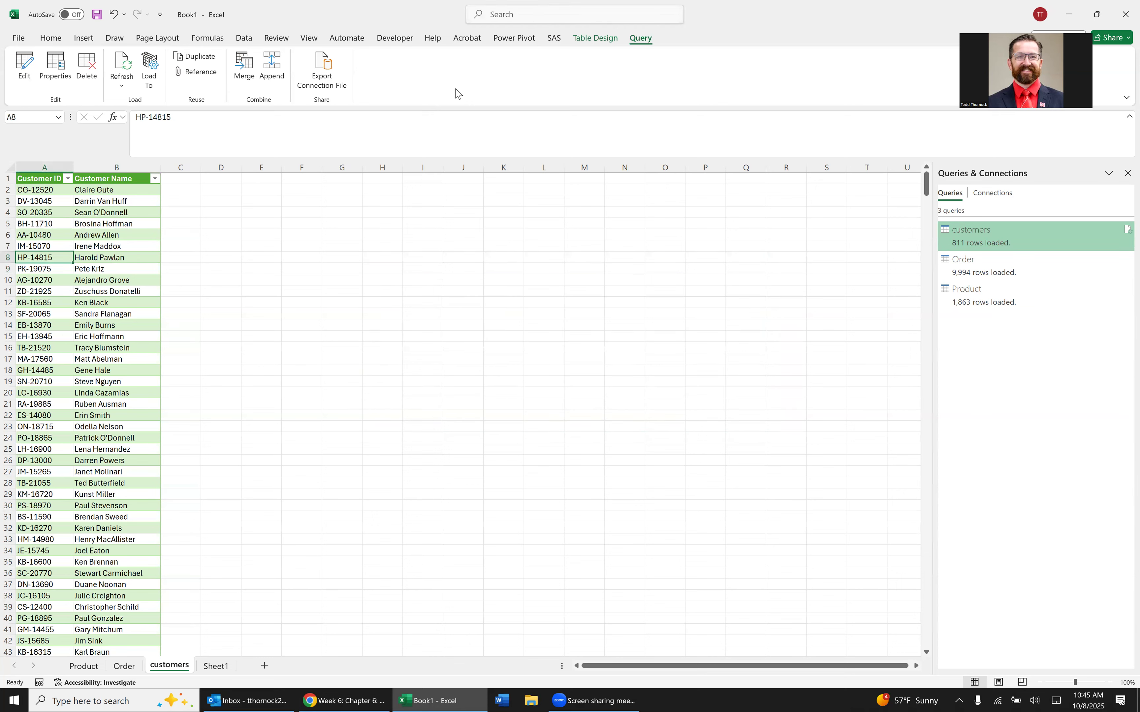
pyautogui.click(514, 37)
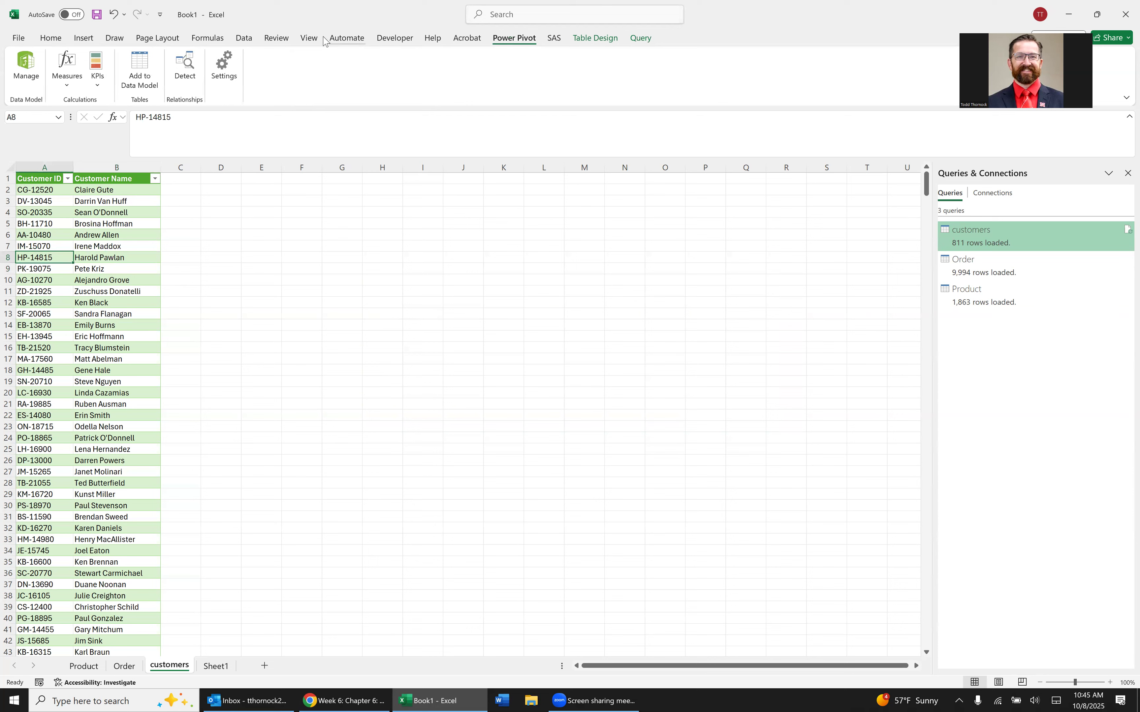
pyautogui.click(245, 38)
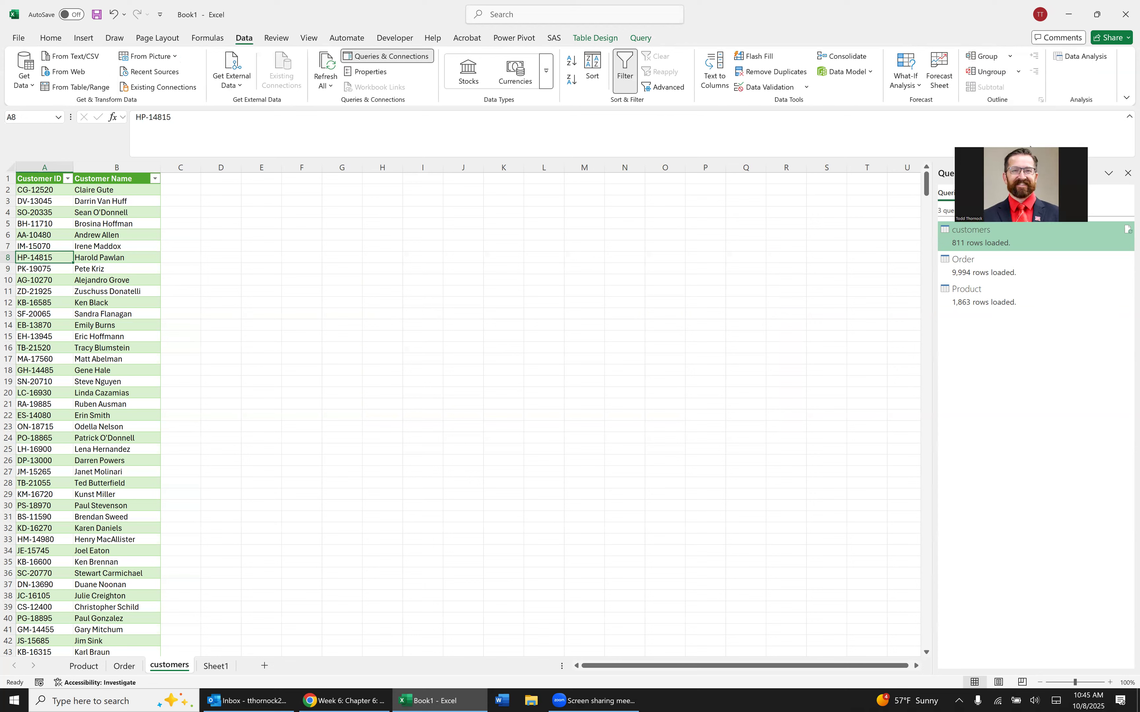
# Merge the customers query with Order on Customer ID, using a Left Anti join (rows only in first).
pyautogui.click(642, 38)
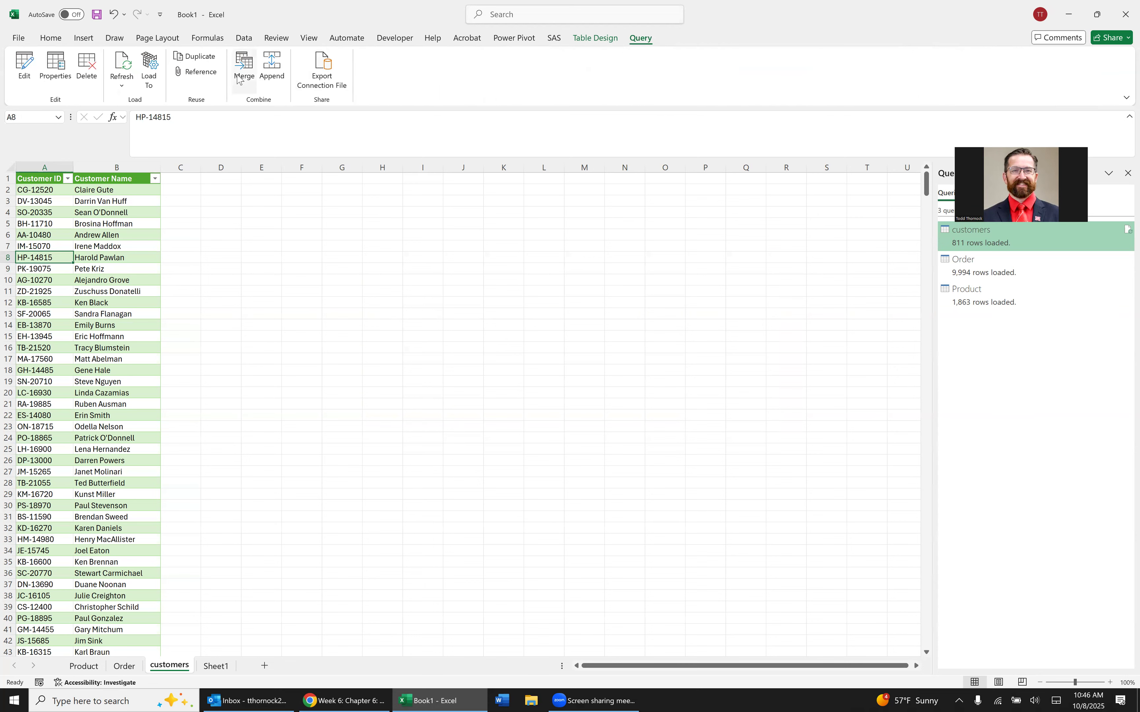
pyautogui.click(239, 79)
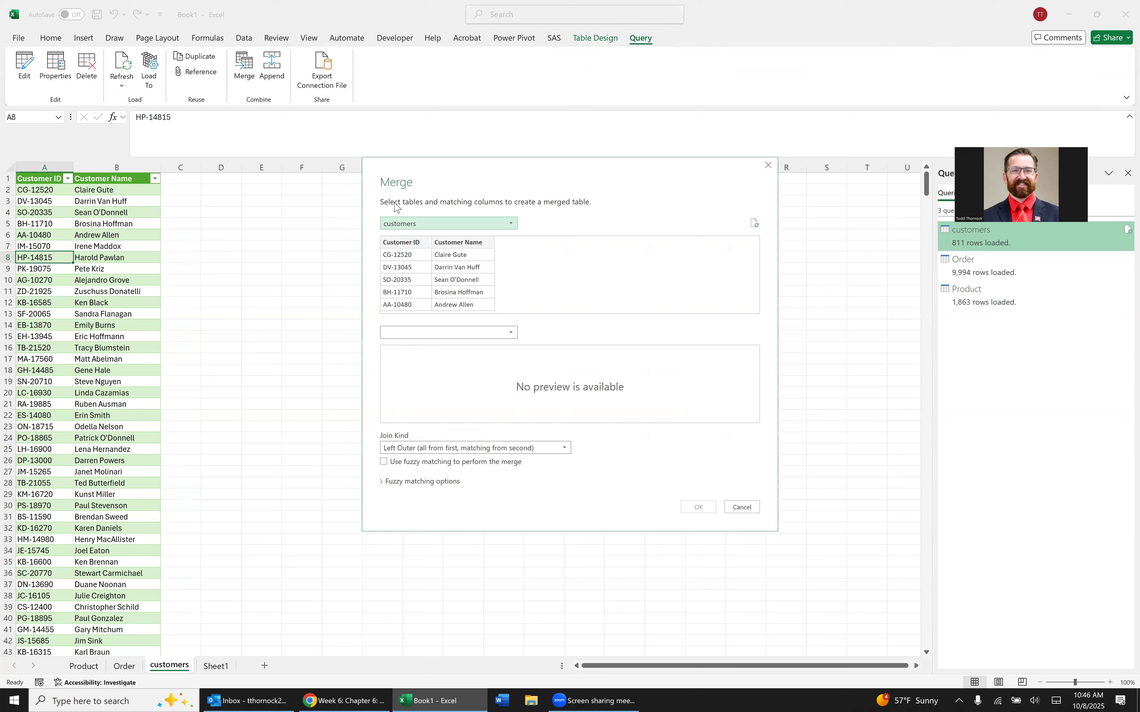
pyautogui.click(426, 333)
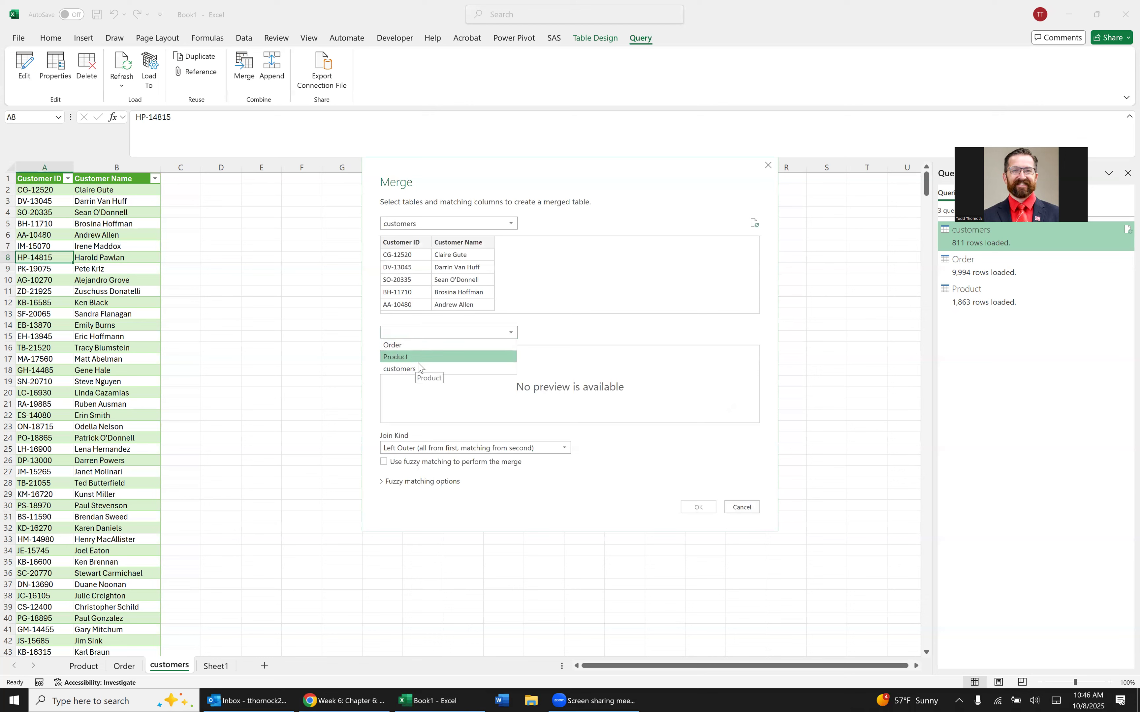
pyautogui.click(421, 345)
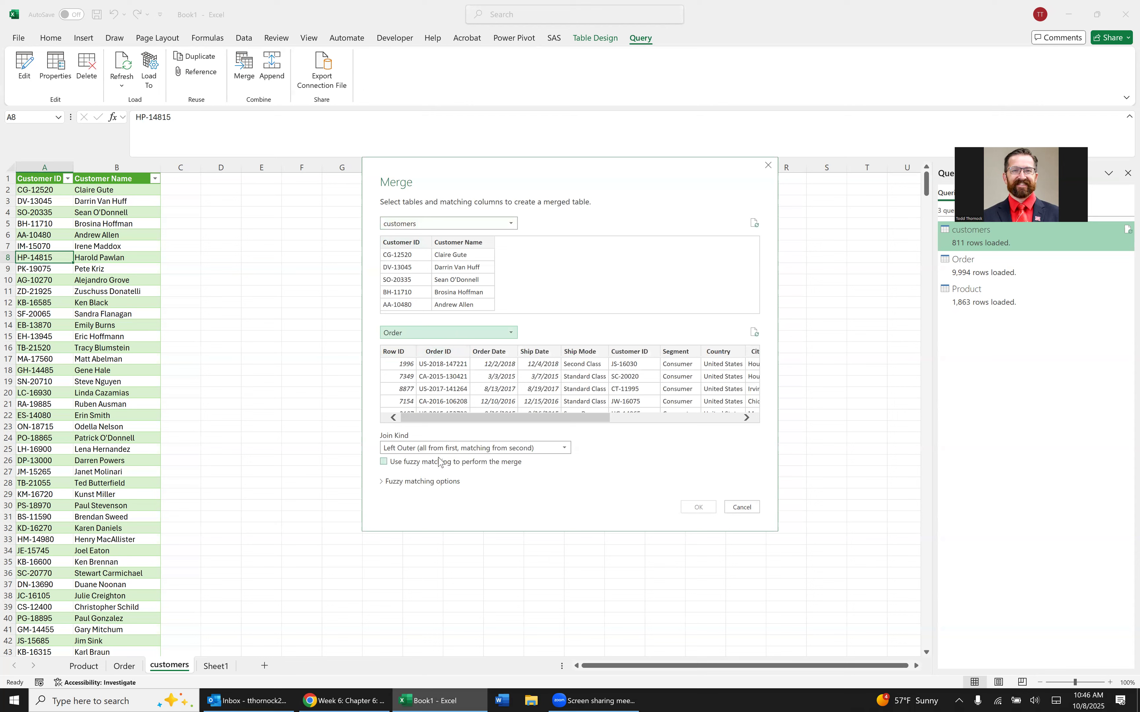
pyautogui.click(451, 448)
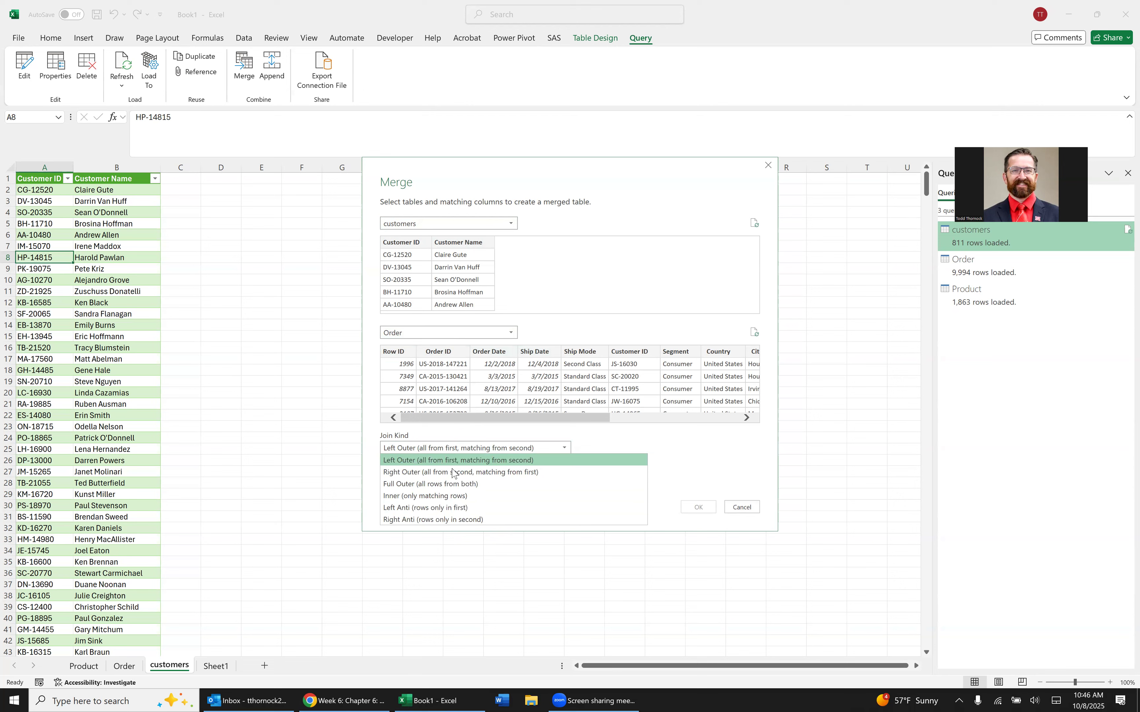
pyautogui.click(449, 511)
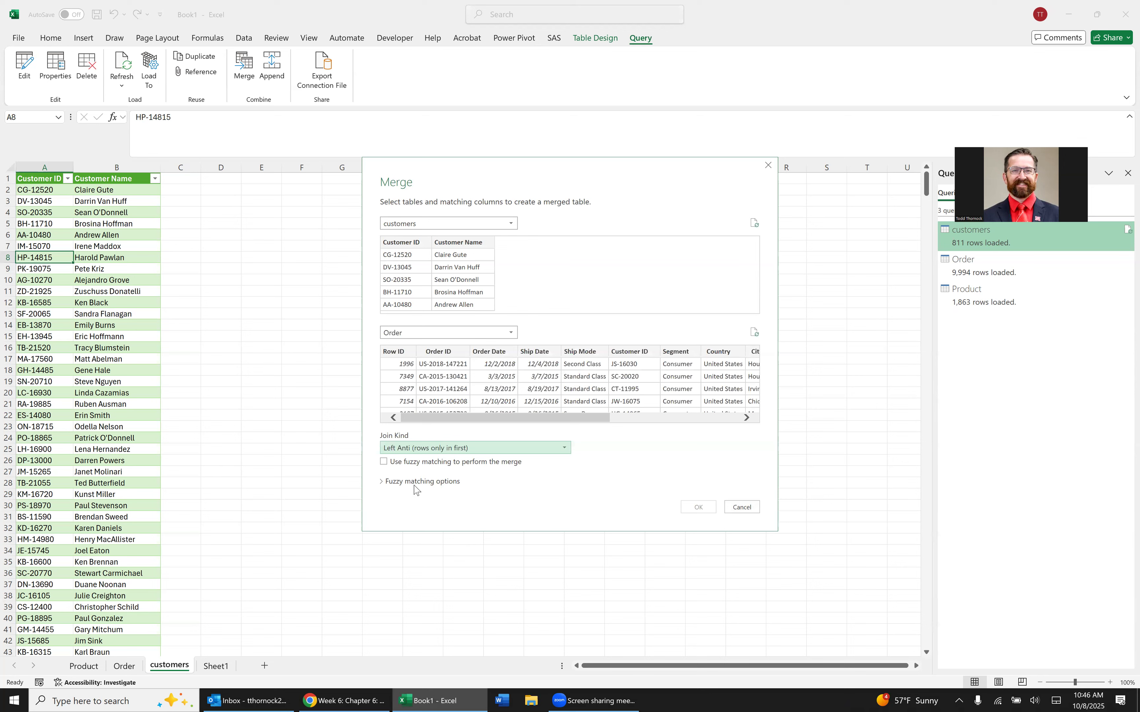
pyautogui.click(408, 280)
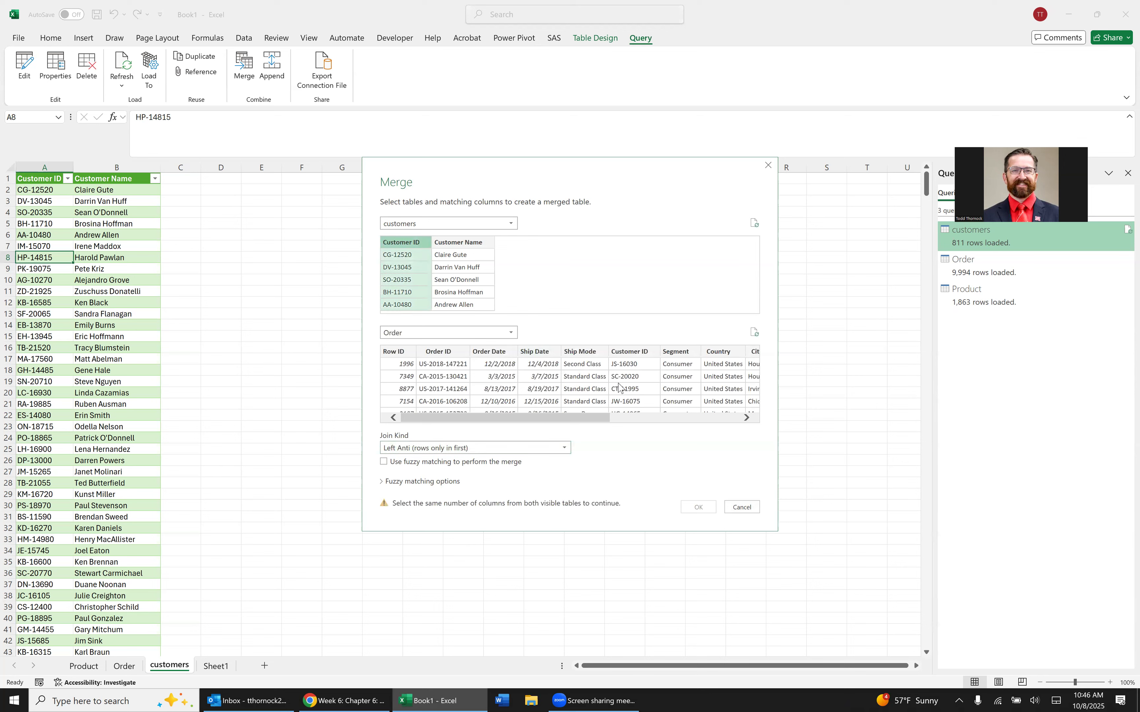
pyautogui.click(630, 386)
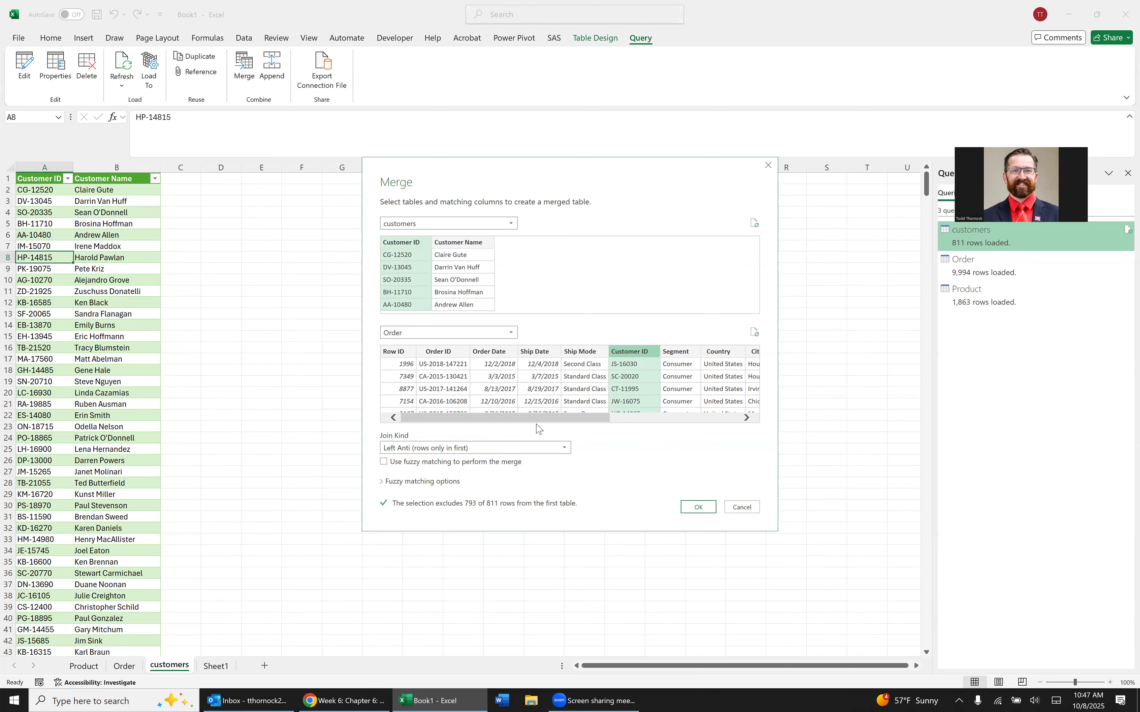
pyautogui.click(707, 508)
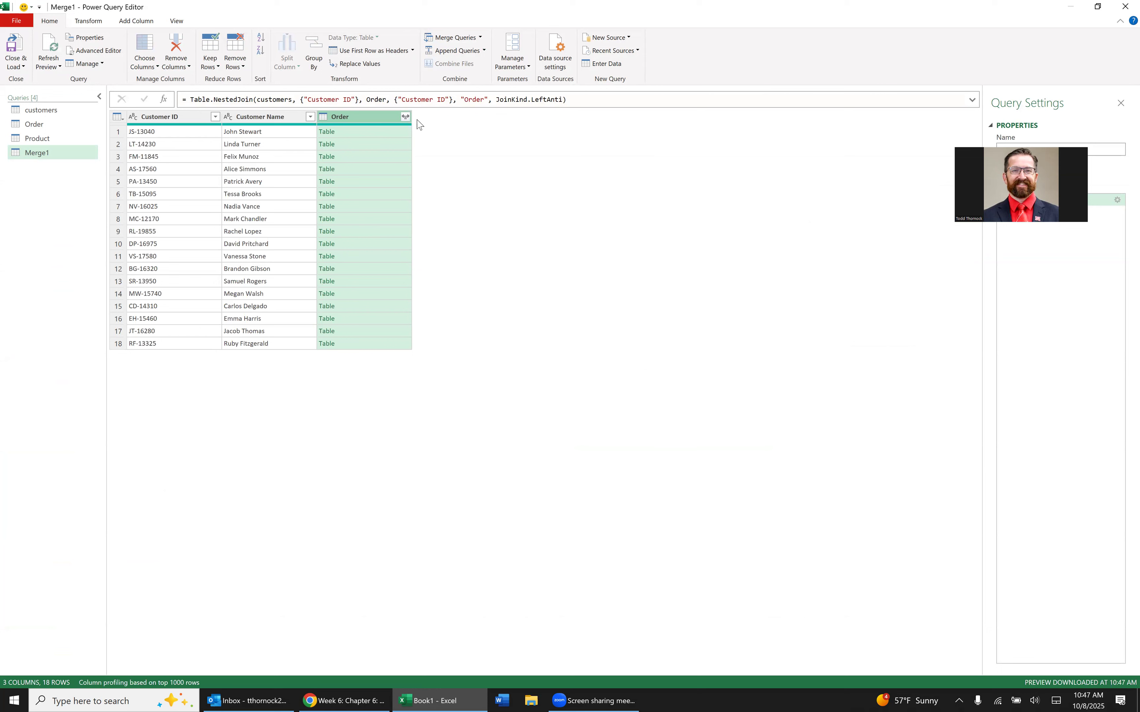
# Name the merged query "Customers without Order" and load it to a worksheet.
pyautogui.click(406, 117)
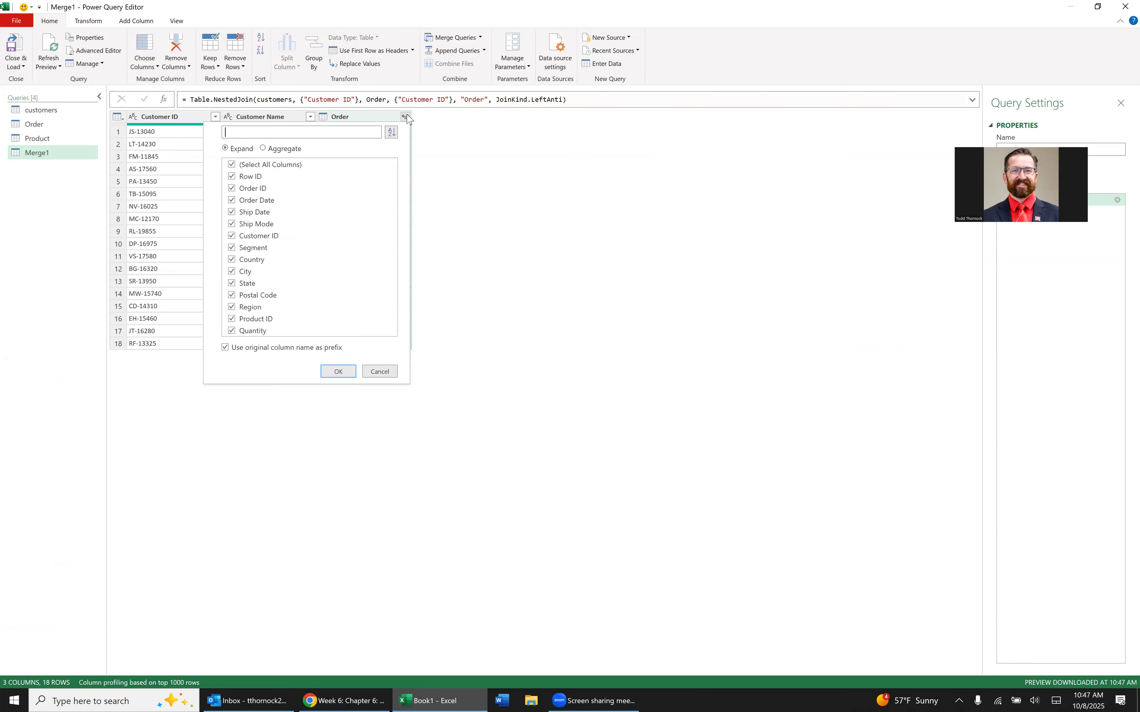
pyautogui.click(379, 372)
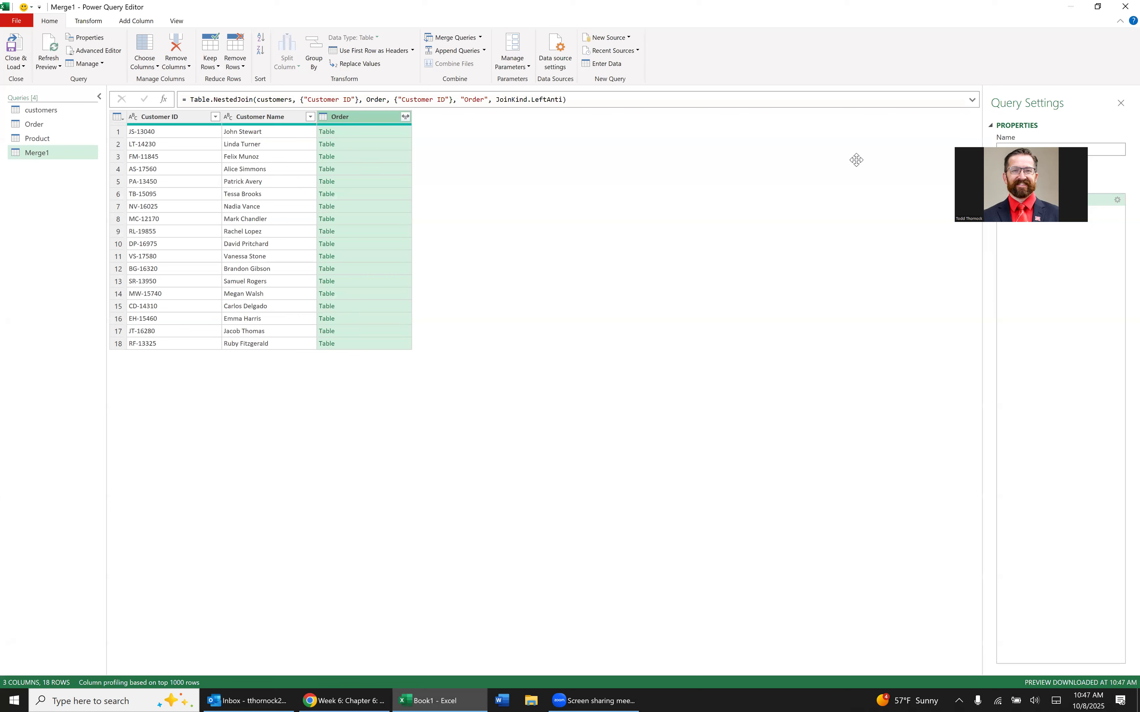
pyautogui.doubleClick(1011, 150)
pyautogui.write('Customers without Order')
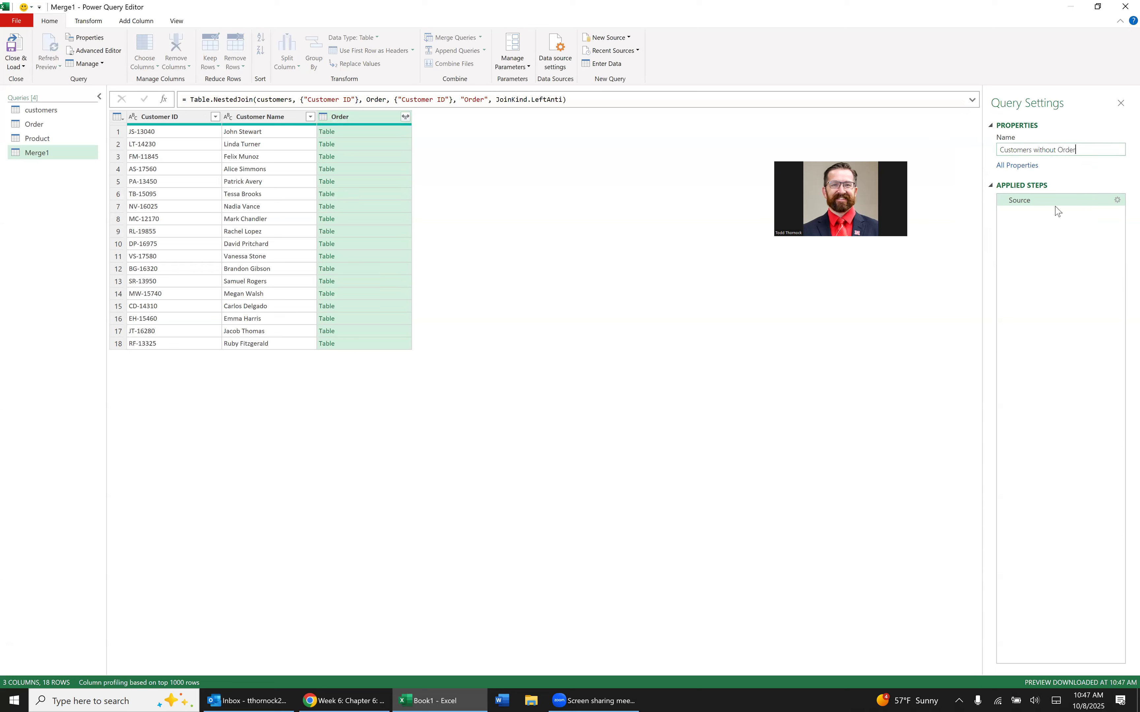
pyautogui.press('Return')
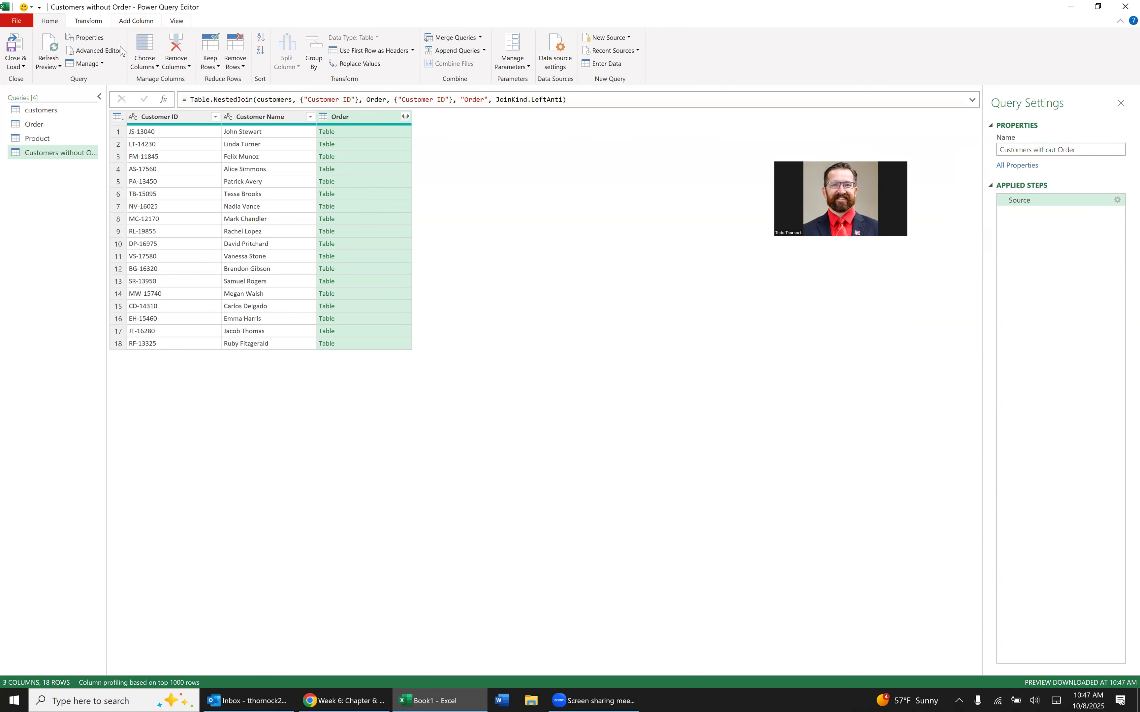
pyautogui.click(15, 47)
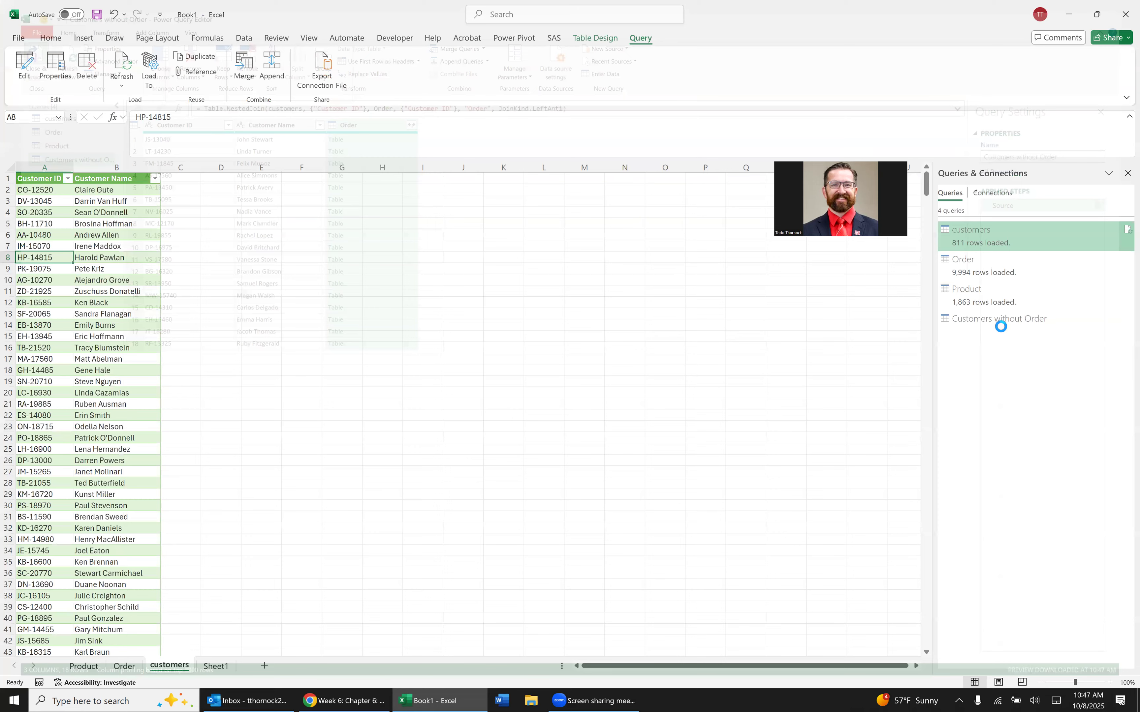
pyautogui.moveTo(1000, 326)
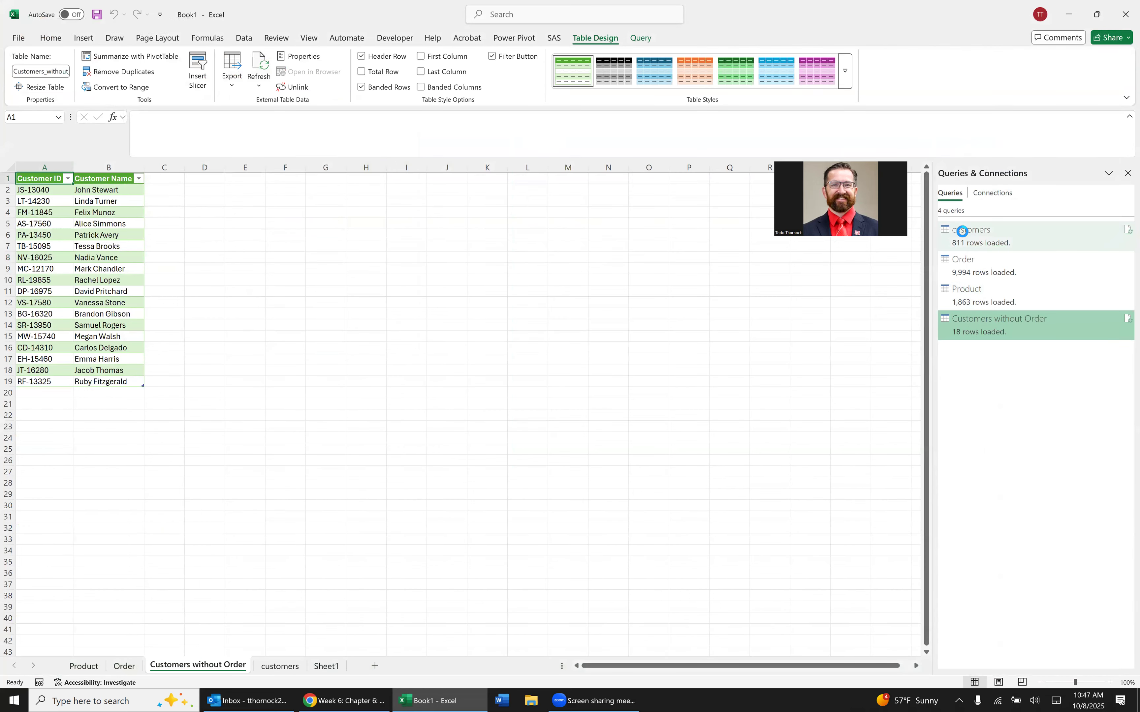
# Start another query merge with Order as the first table and Product as the second.
pyautogui.click(247, 36)
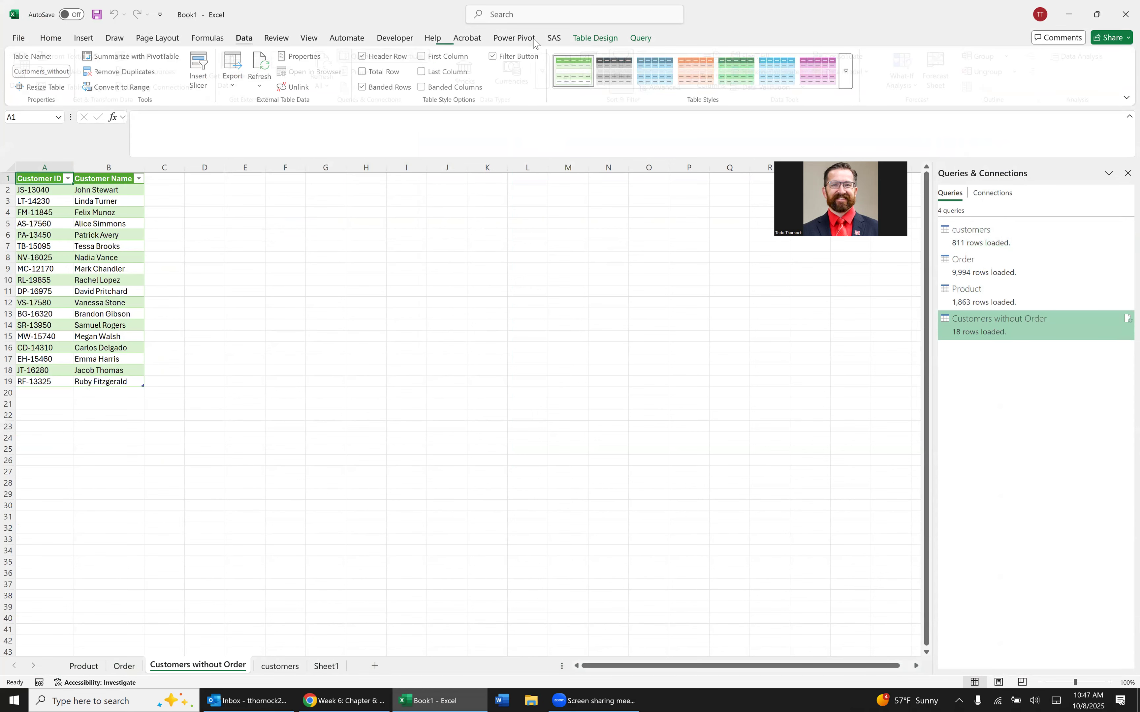
pyautogui.click(639, 33)
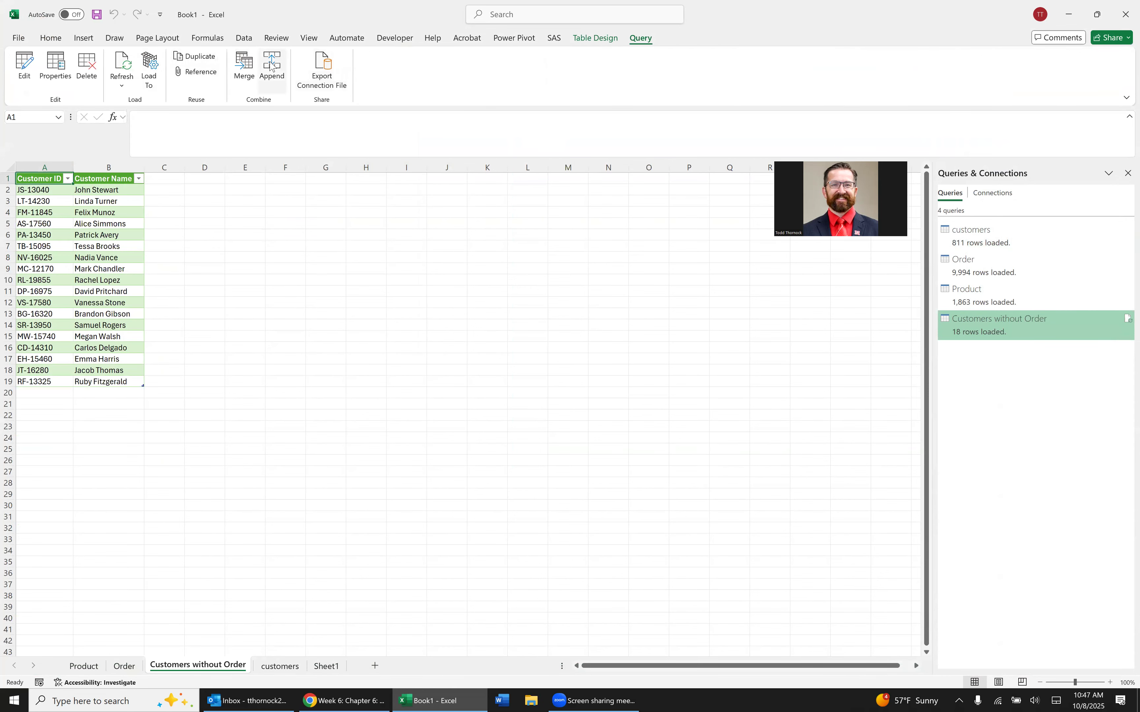
pyautogui.click(245, 73)
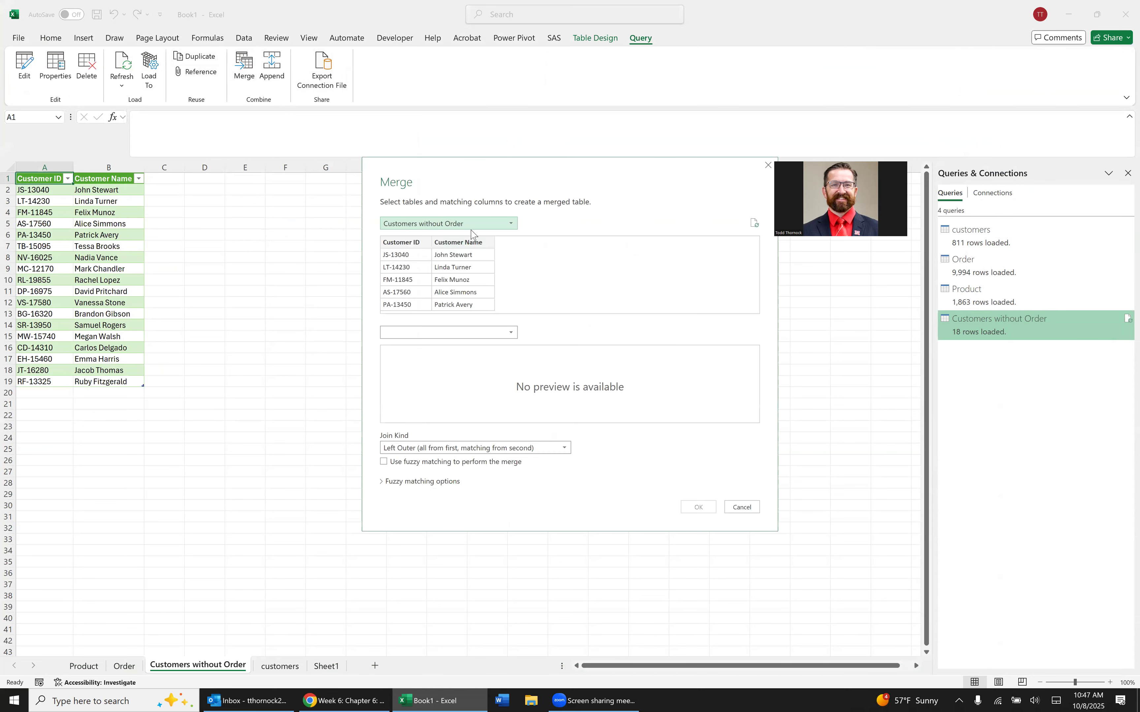
pyautogui.click(482, 227)
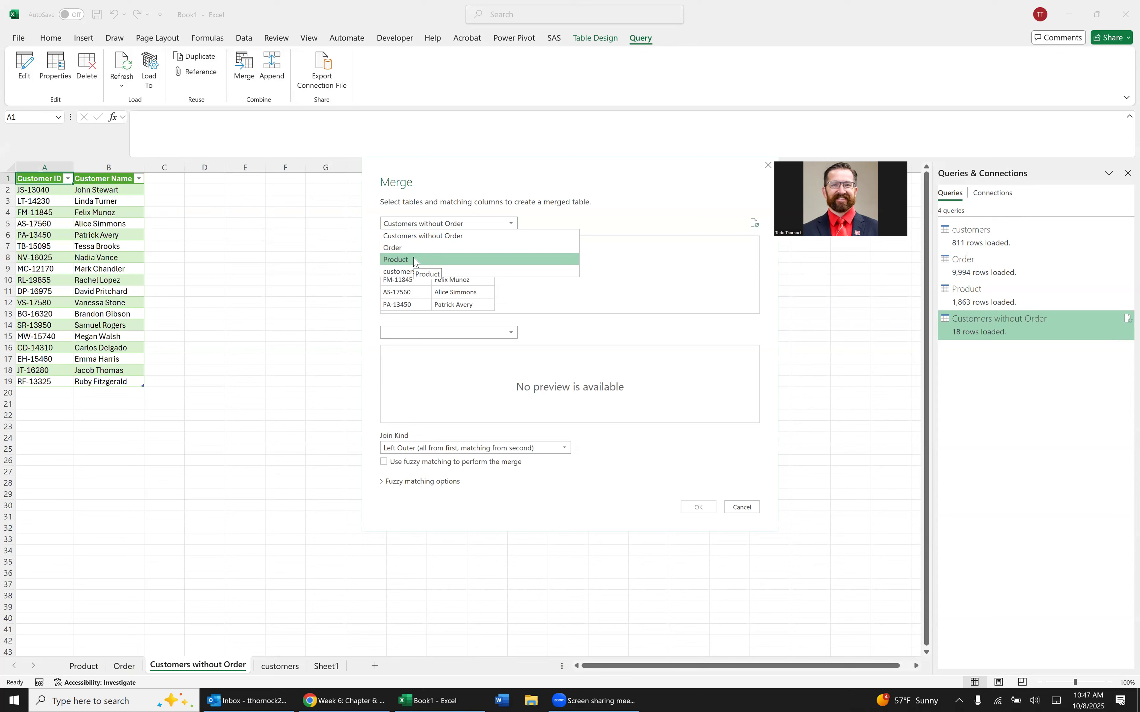
pyautogui.click(414, 248)
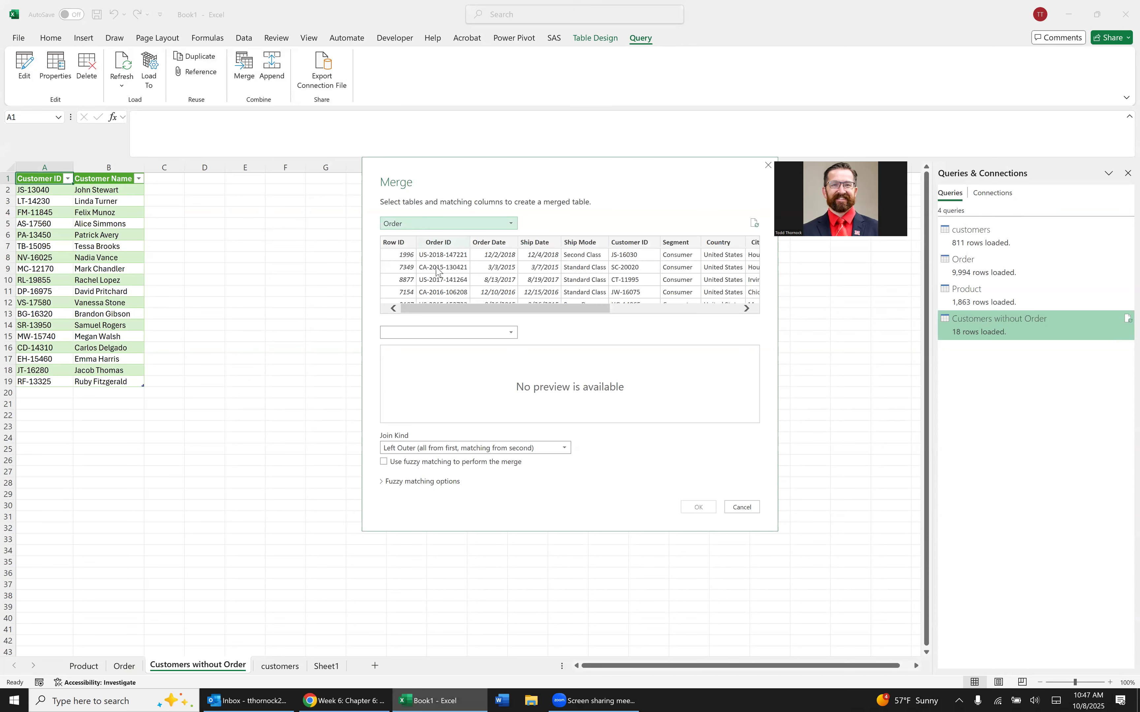
pyautogui.click(453, 333)
pyautogui.click(432, 365)
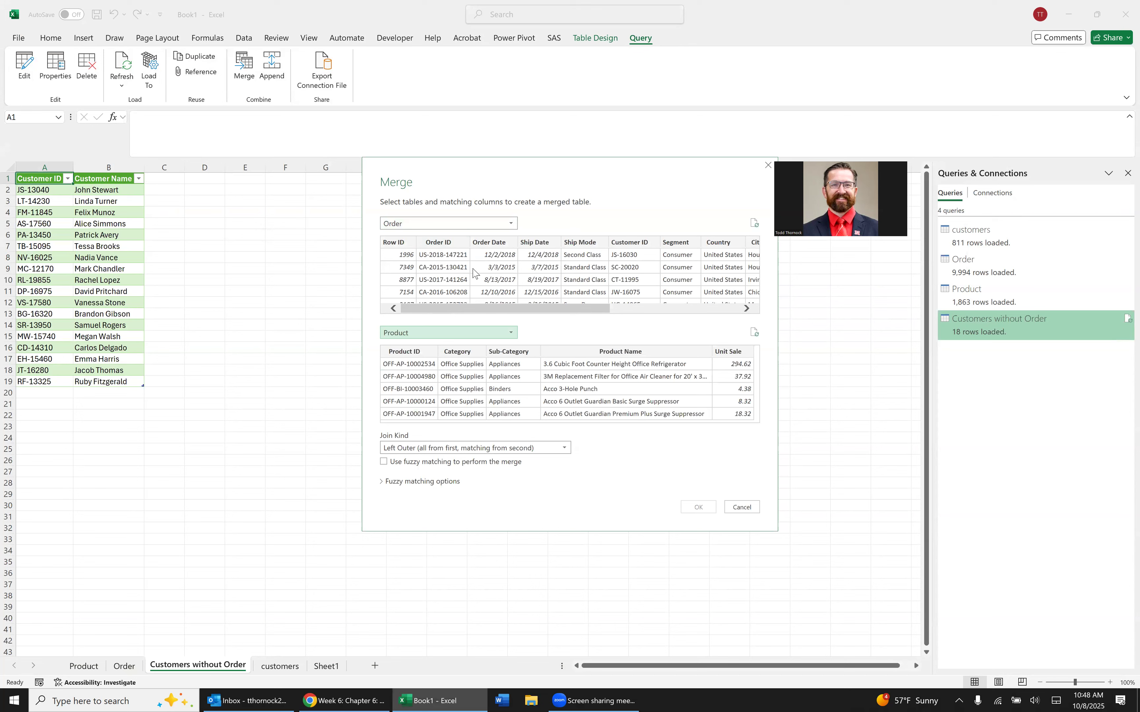
# Match the two tables on Product ID and create the merge with the Left Outer join.
pyautogui.moveTo(541, 310); pyautogui.dragTo(749, 314)
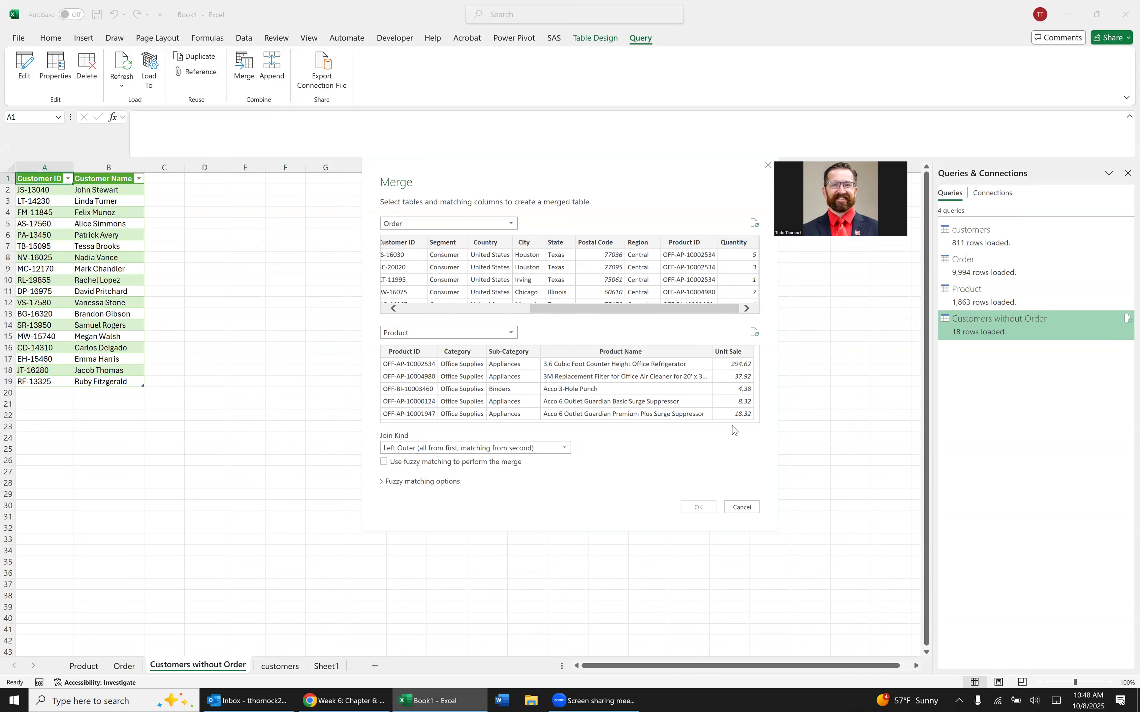
pyautogui.moveTo(618, 309); pyautogui.dragTo(409, 304)
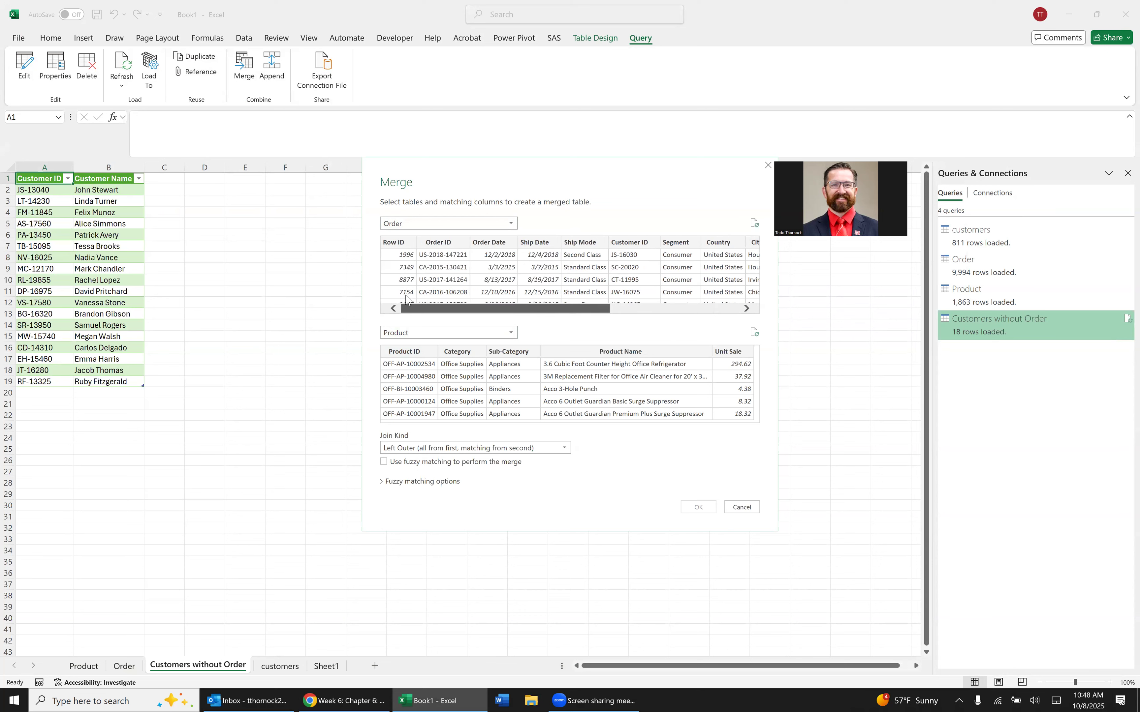
pyautogui.moveTo(581, 309); pyautogui.dragTo(722, 321)
pyautogui.click(684, 244)
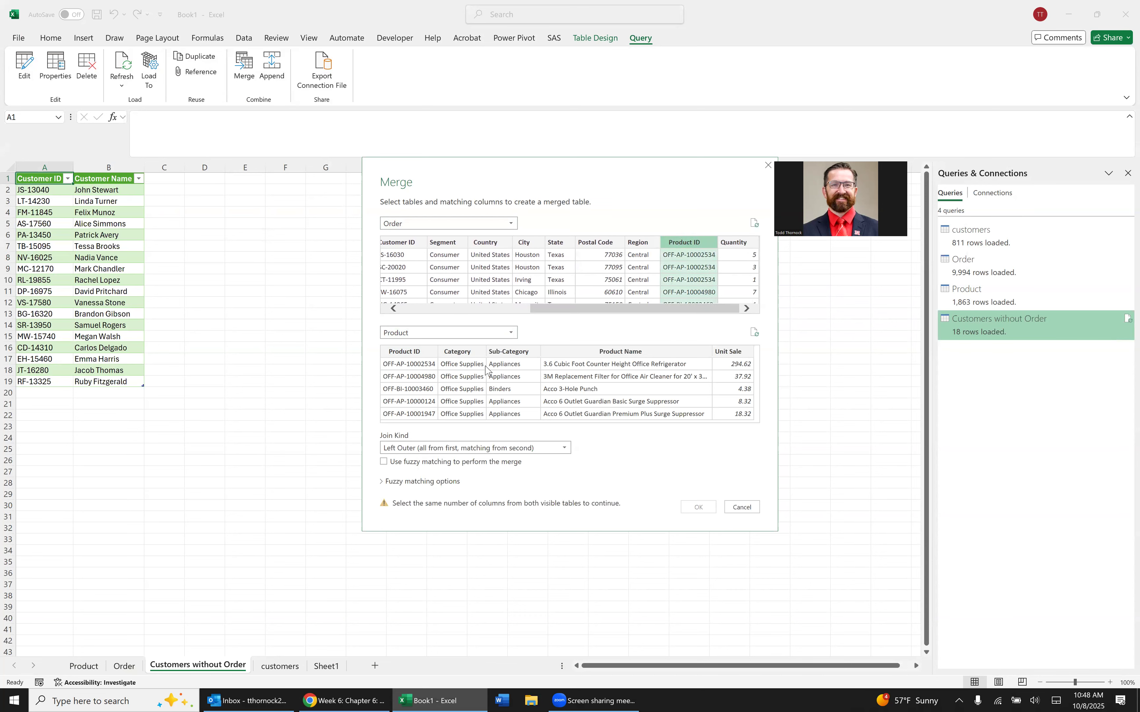
pyautogui.click(426, 356)
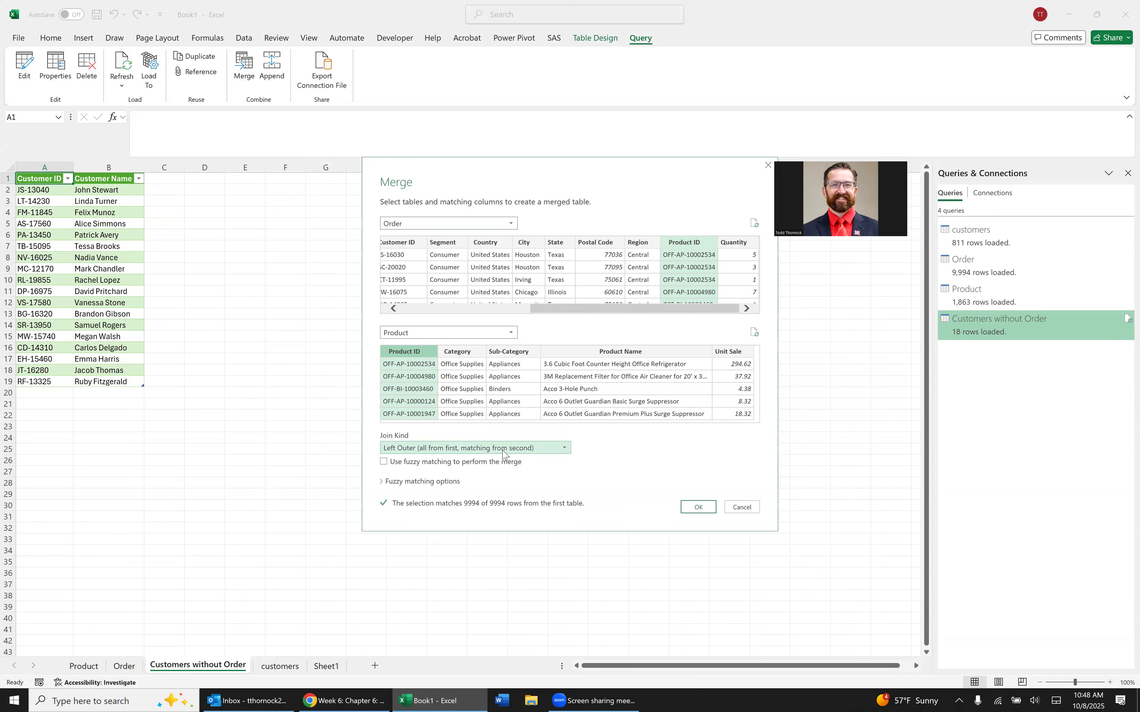
pyautogui.click(697, 511)
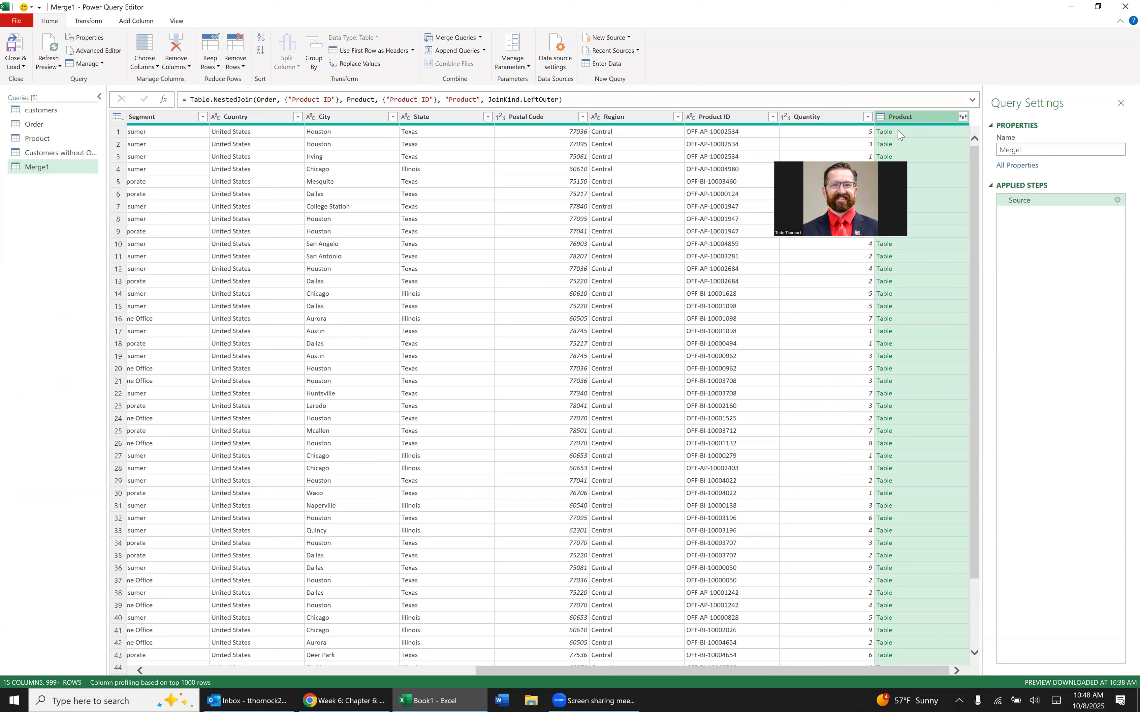
# Expand the merged Product column to include only Product Name and Unit Sale, keeping the original column name as prefix.
pyautogui.click(962, 116)
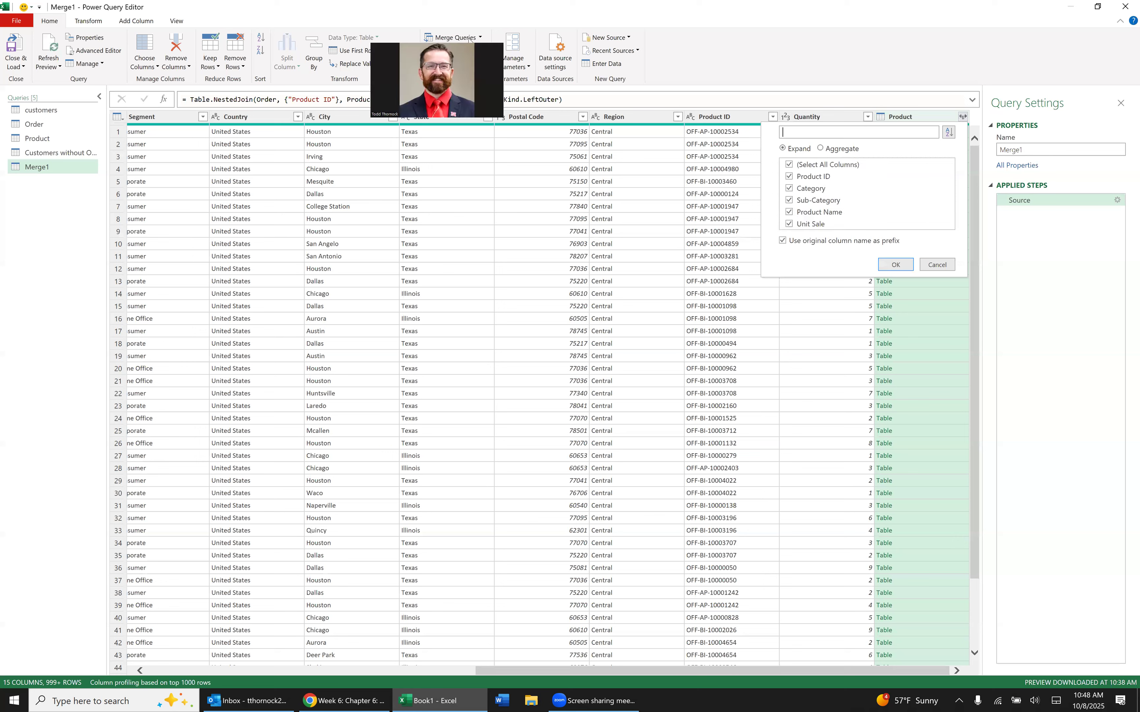
pyautogui.click(789, 165)
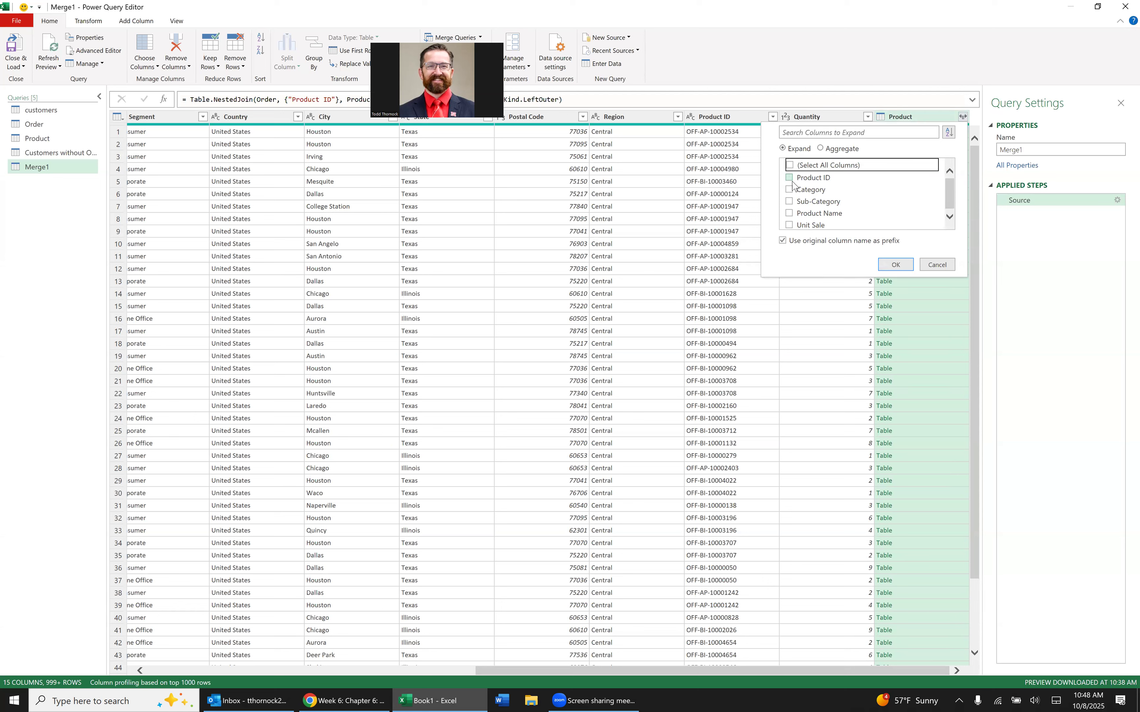
pyautogui.click(790, 214)
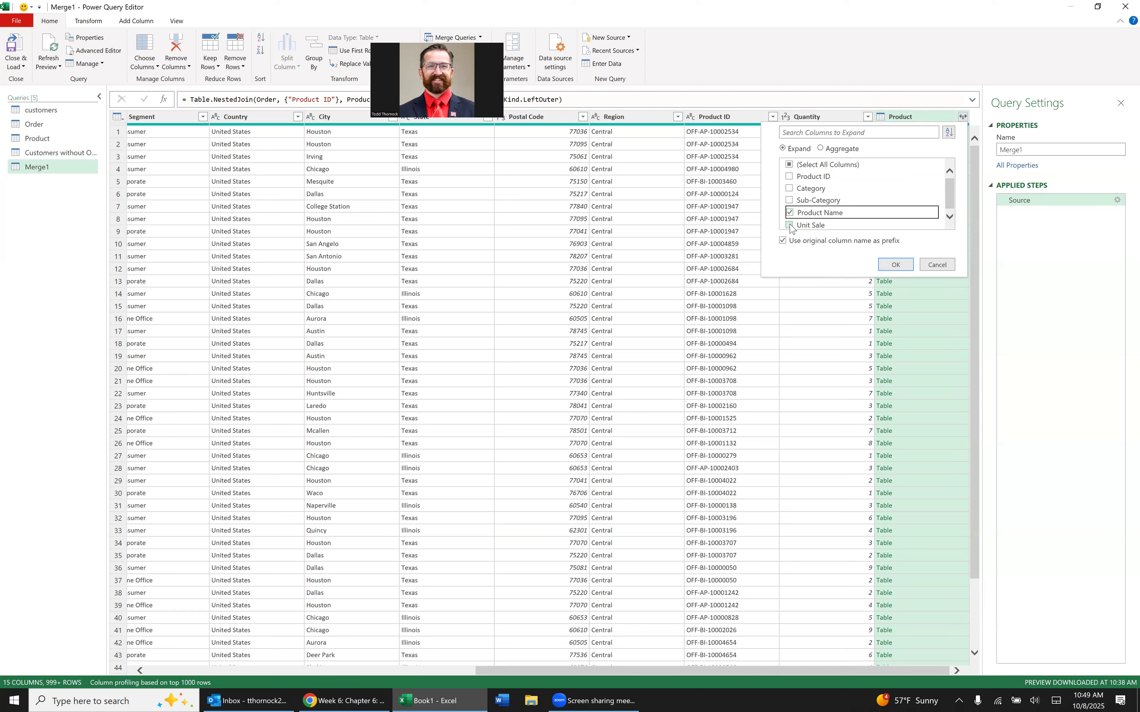
pyautogui.click(790, 225)
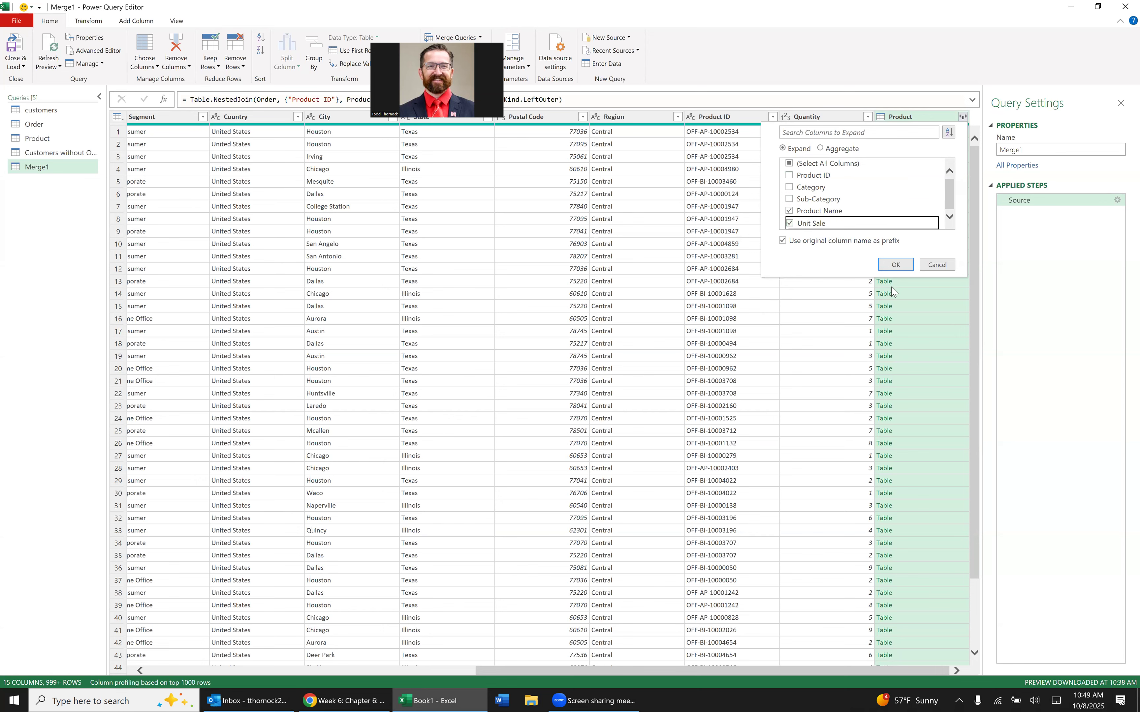
pyautogui.click(895, 265)
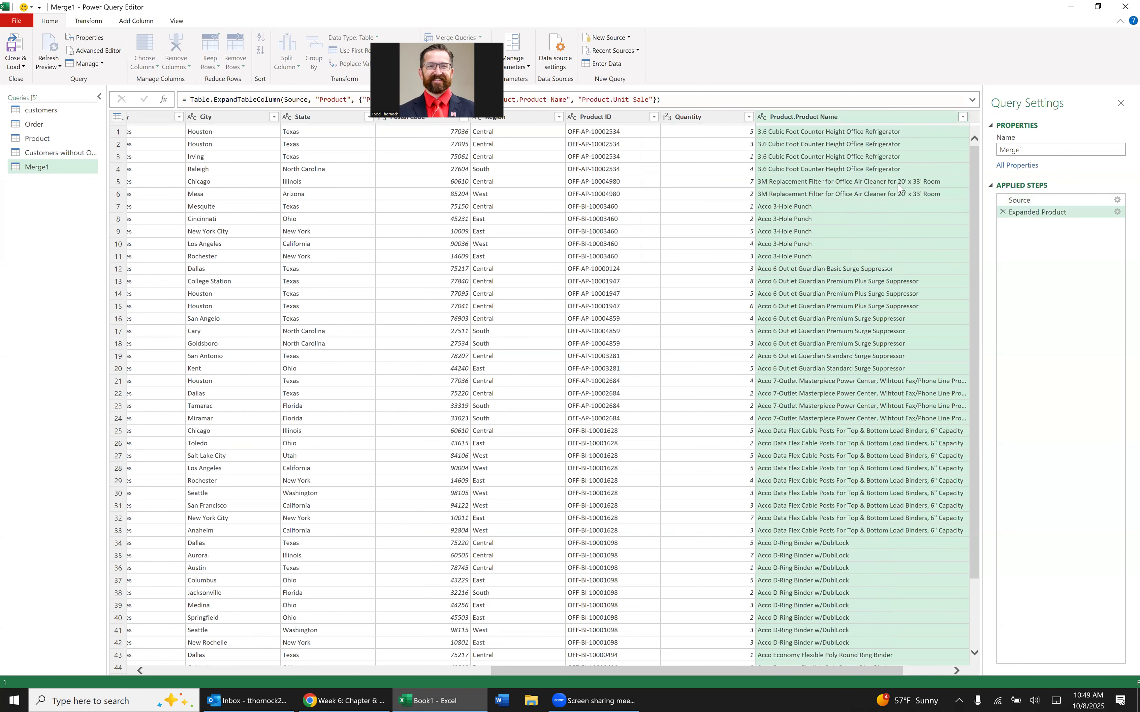
pyautogui.moveTo(596, 673); pyautogui.dragTo(764, 673)
# Rename the Merge1 query as "Sales".
pyautogui.click(1042, 147)
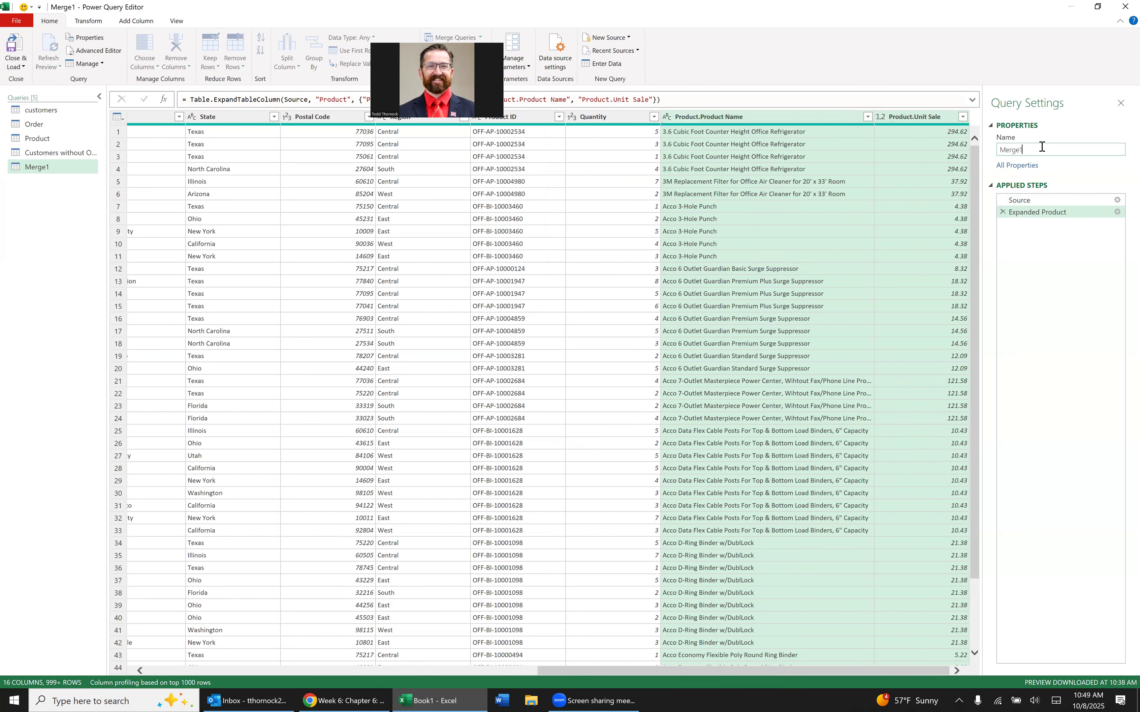
pyautogui.hotkey('ctrl', 'a')
pyautogui.write('Pro')
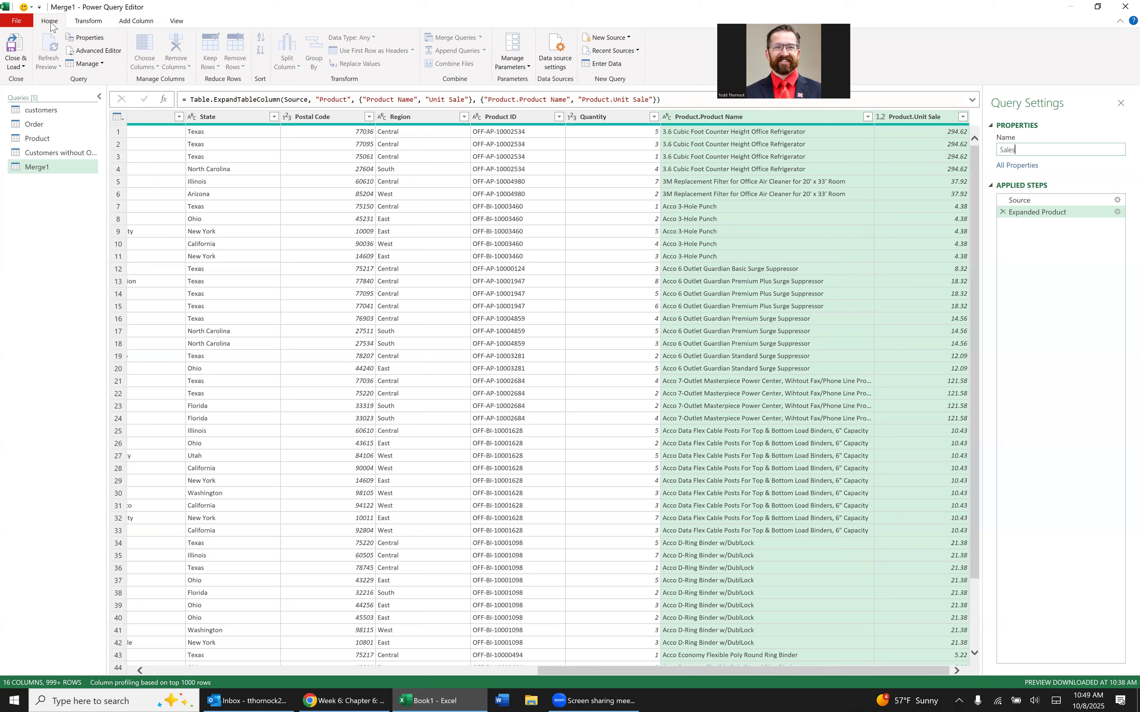
# Add a custom column named ProdSales to the Sales query, with the formula [Quantity]*[Product.Unit Sale].
pyautogui.click(132, 23)
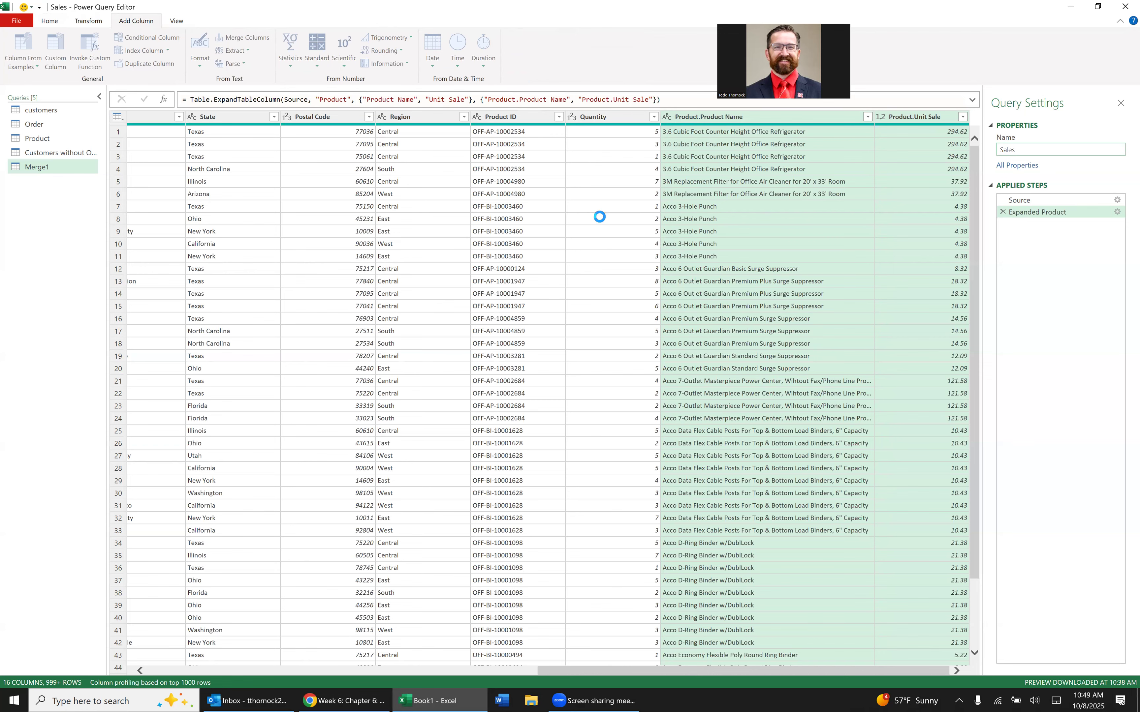
pyautogui.press('Return')
pyautogui.click(716, 219)
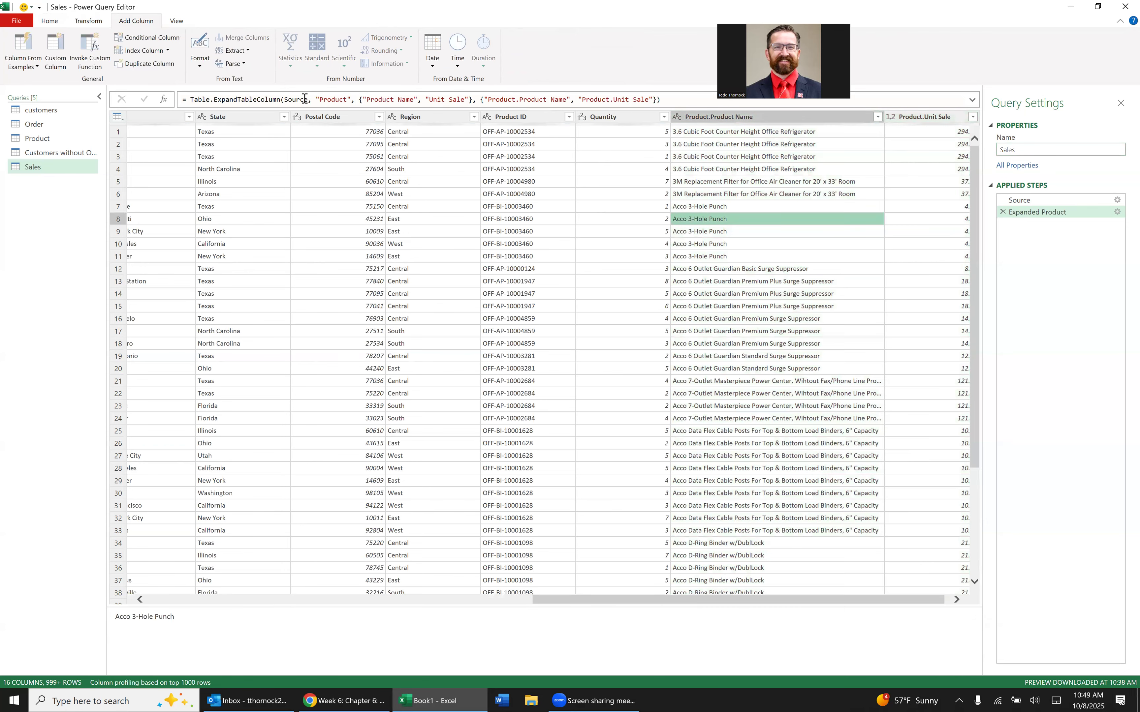
pyautogui.click(65, 66)
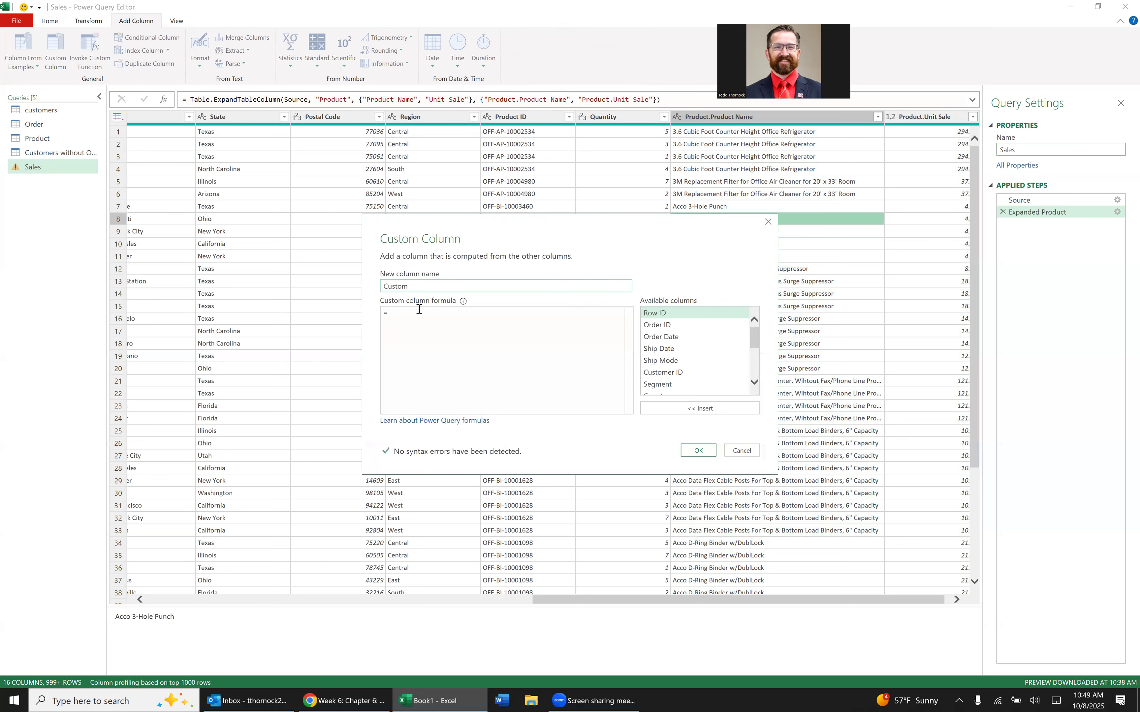
pyautogui.write('ProdSales')
pyautogui.click(447, 321)
pyautogui.scroll(-3, 694, 370)
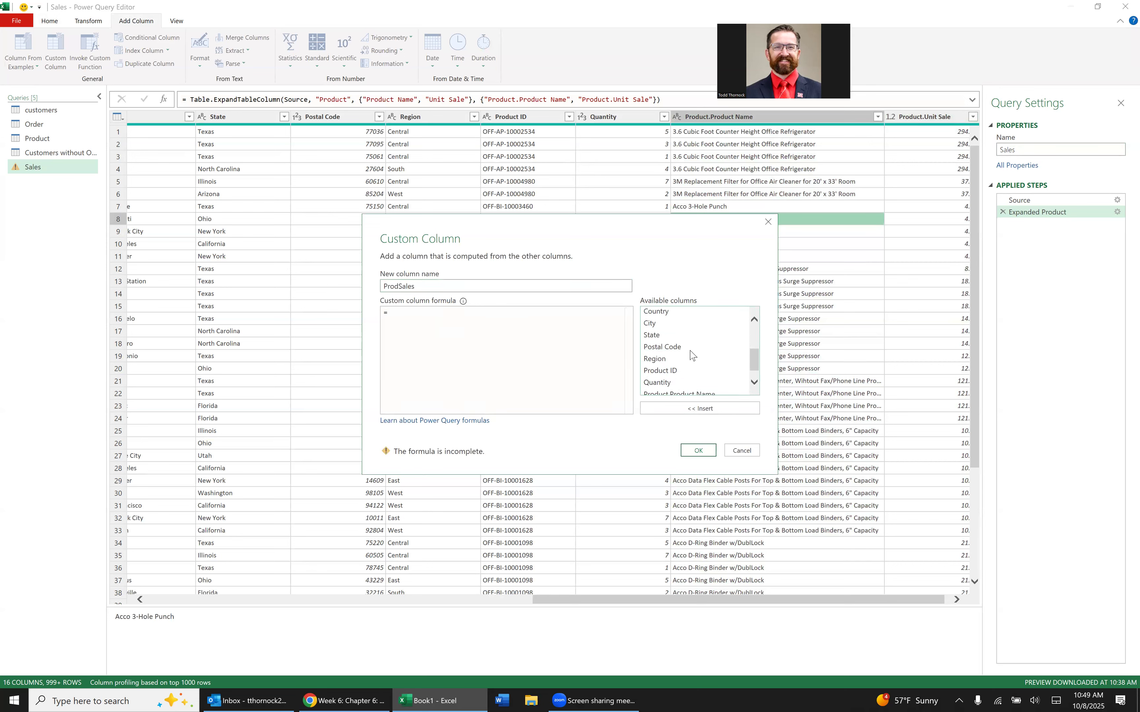
pyautogui.doubleClick(668, 366)
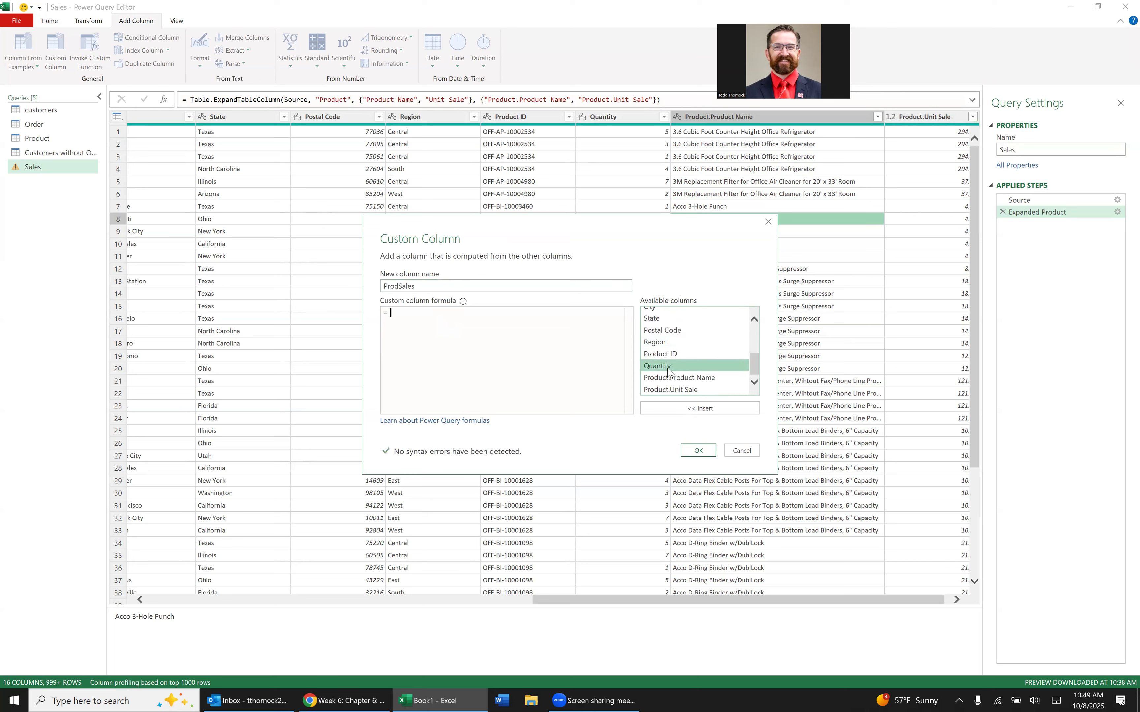
pyautogui.write('*')
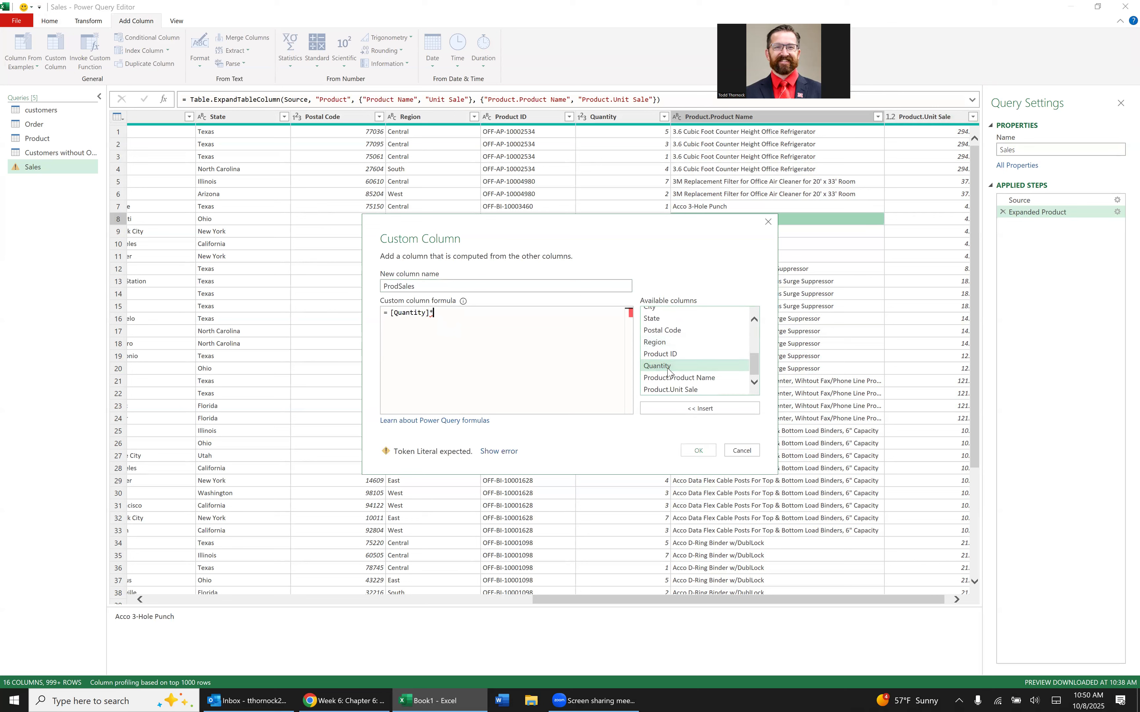
pyautogui.doubleClick(670, 389)
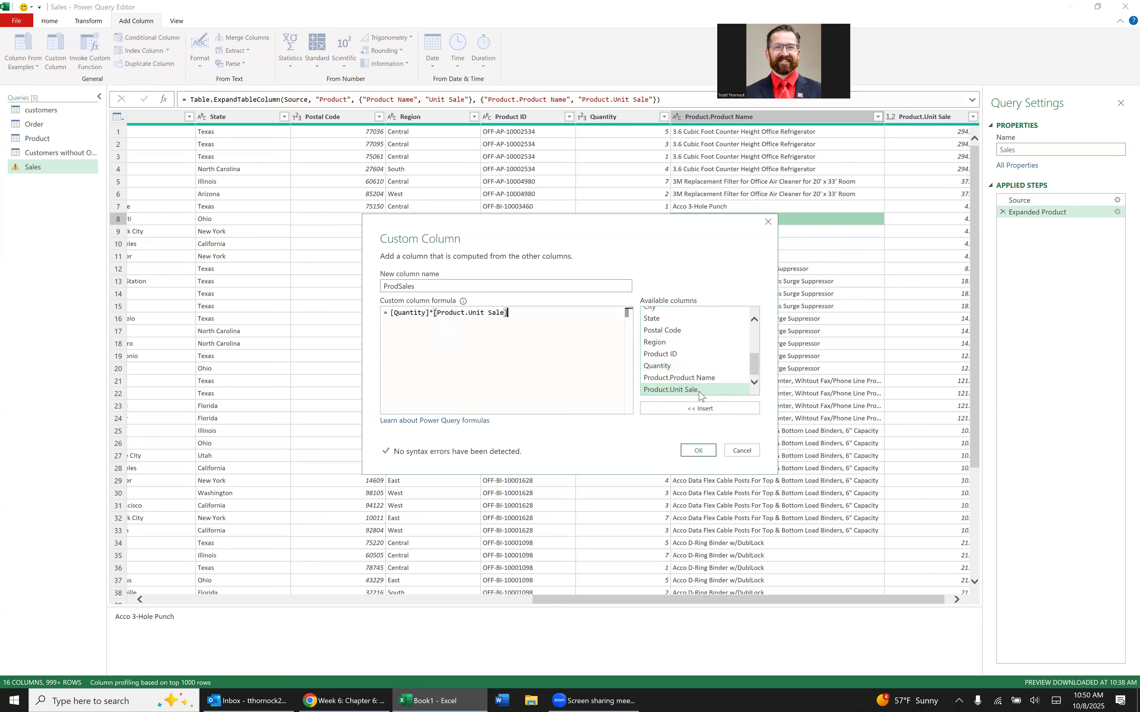
pyautogui.click(698, 450)
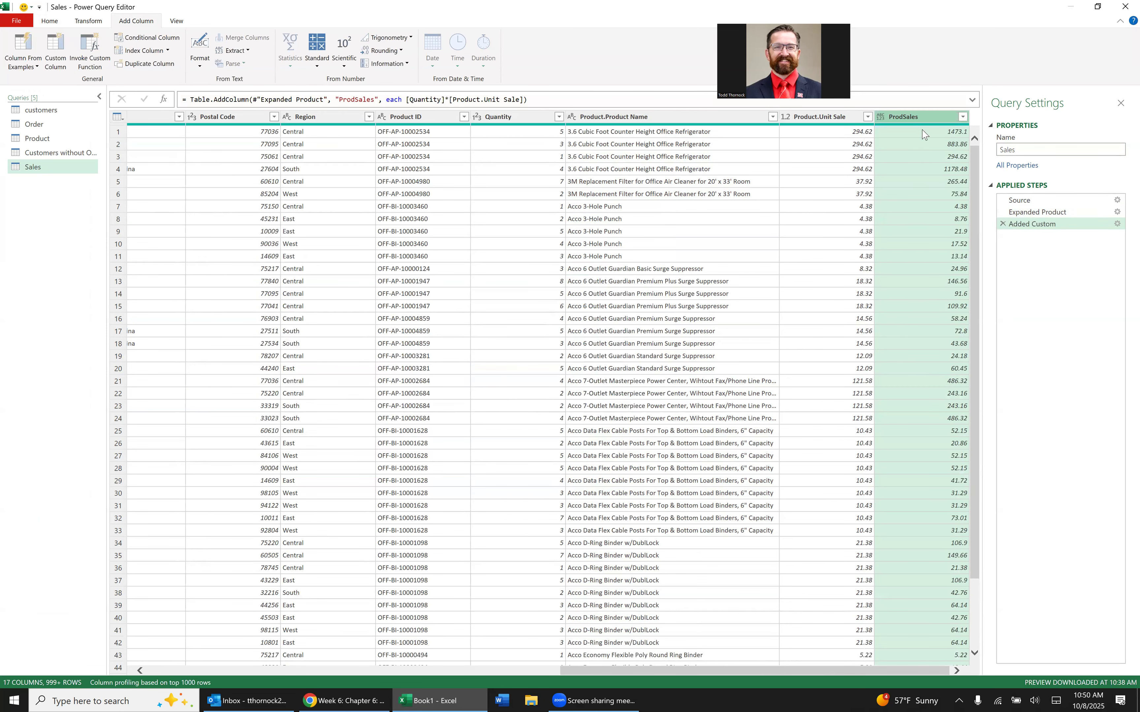
pyautogui.click(963, 118)
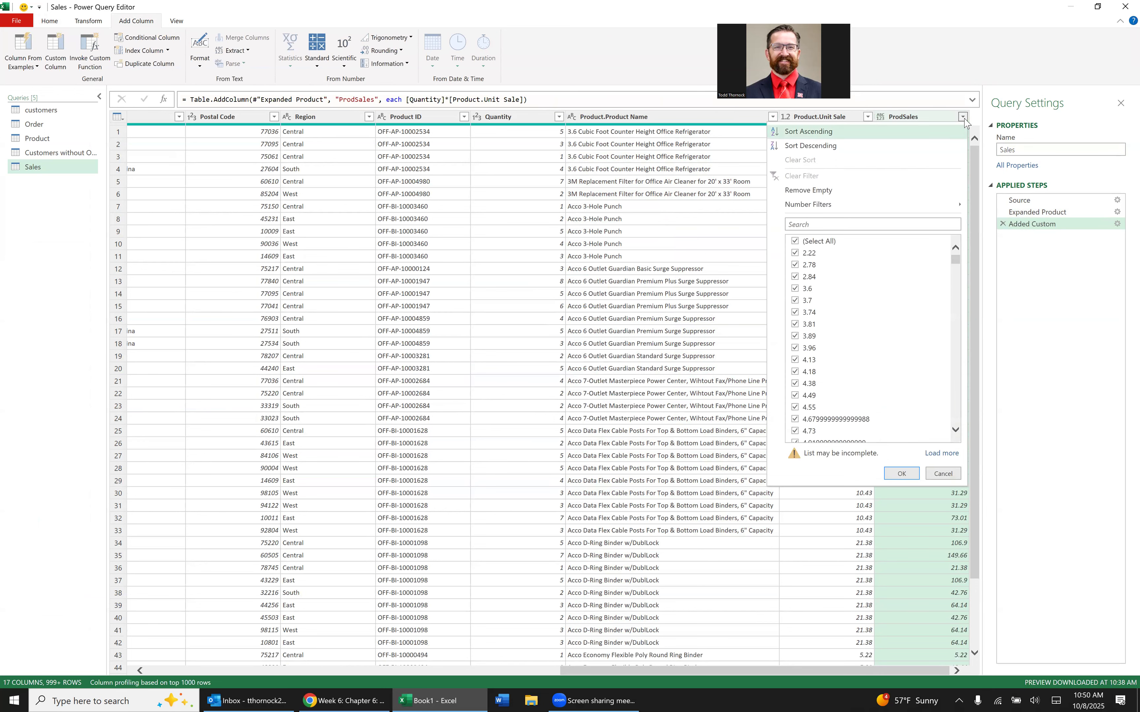
pyautogui.click(963, 118)
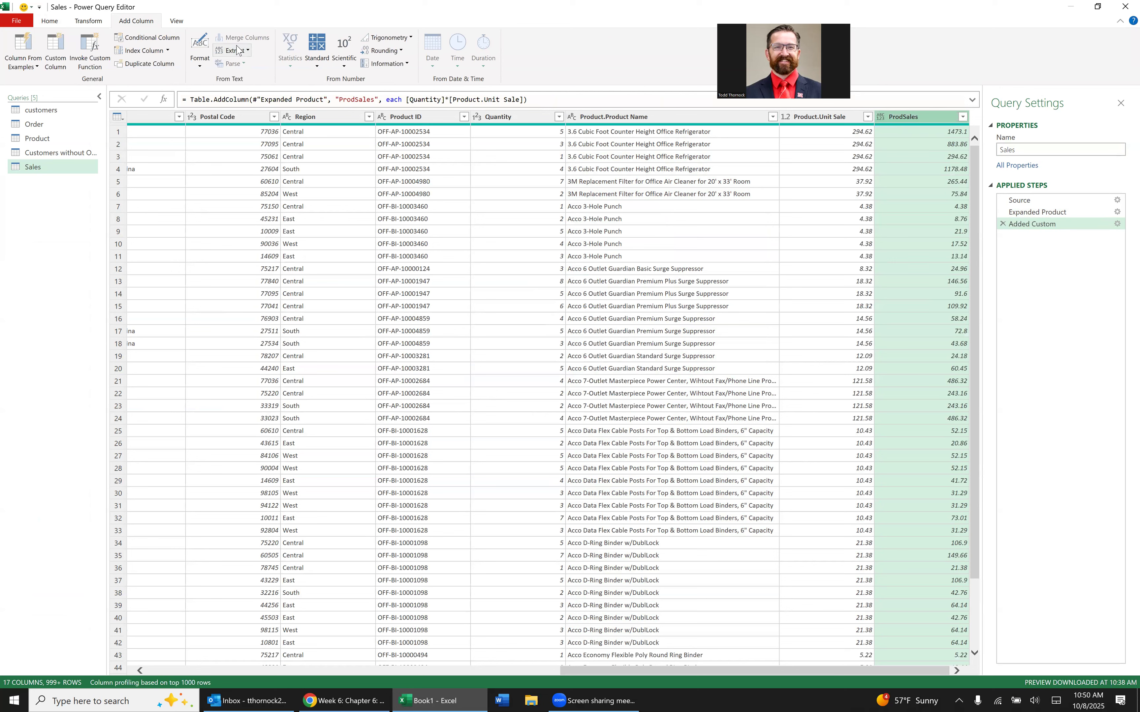
pyautogui.click(201, 70)
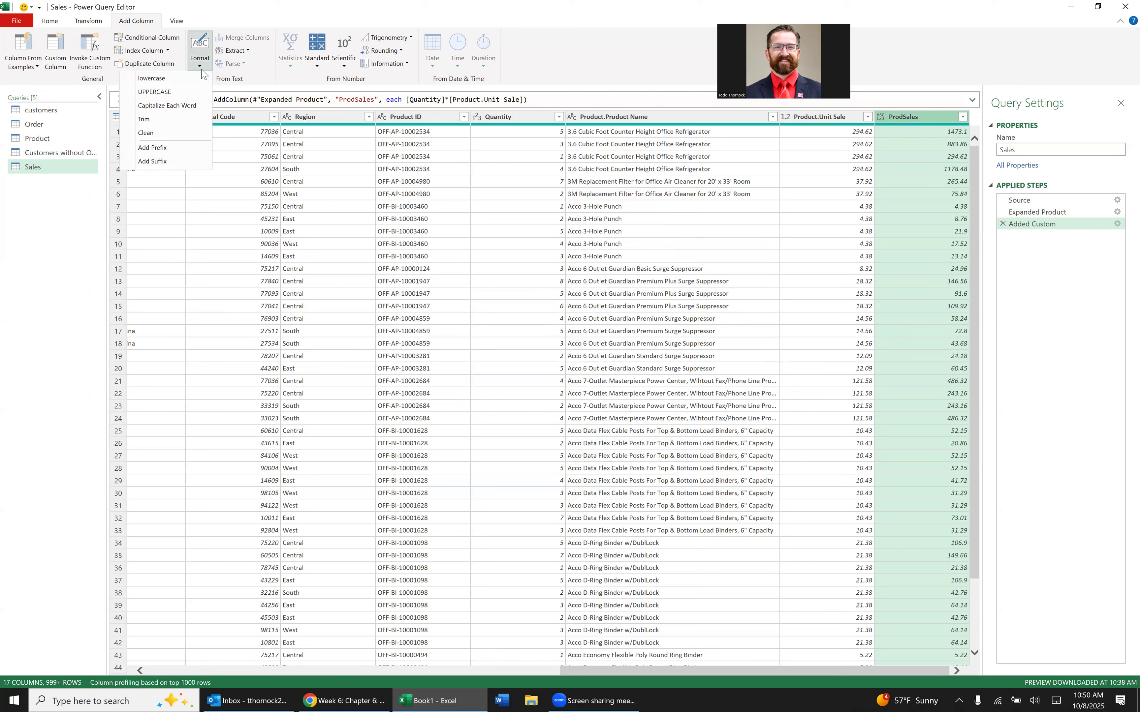
pyautogui.rightClick(922, 121)
# Change the data type of the ProdSales column to Currency.
pyautogui.rightClick(914, 121)
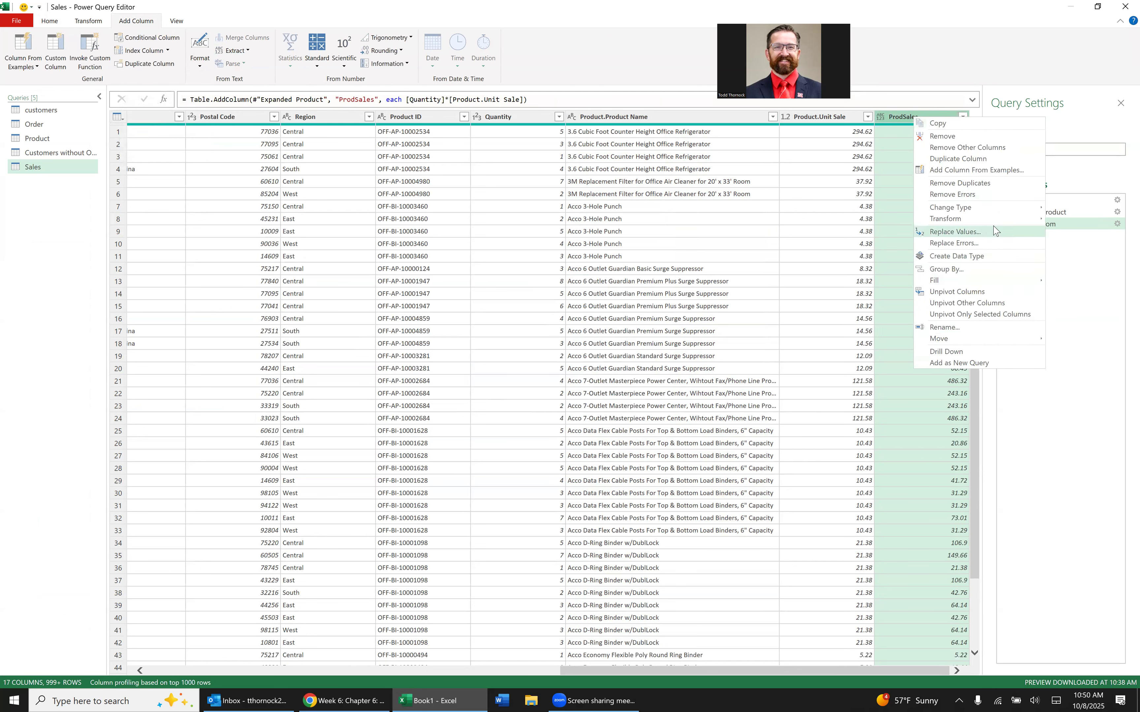
pyautogui.moveTo(989, 208)
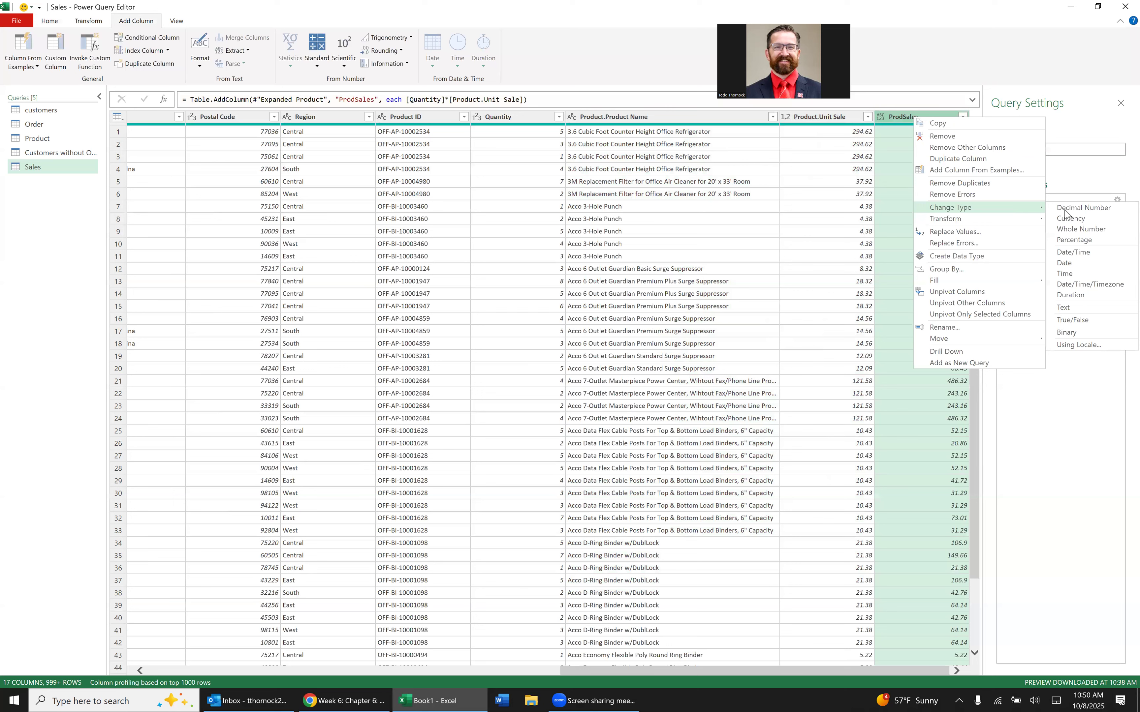
pyautogui.click(1069, 218)
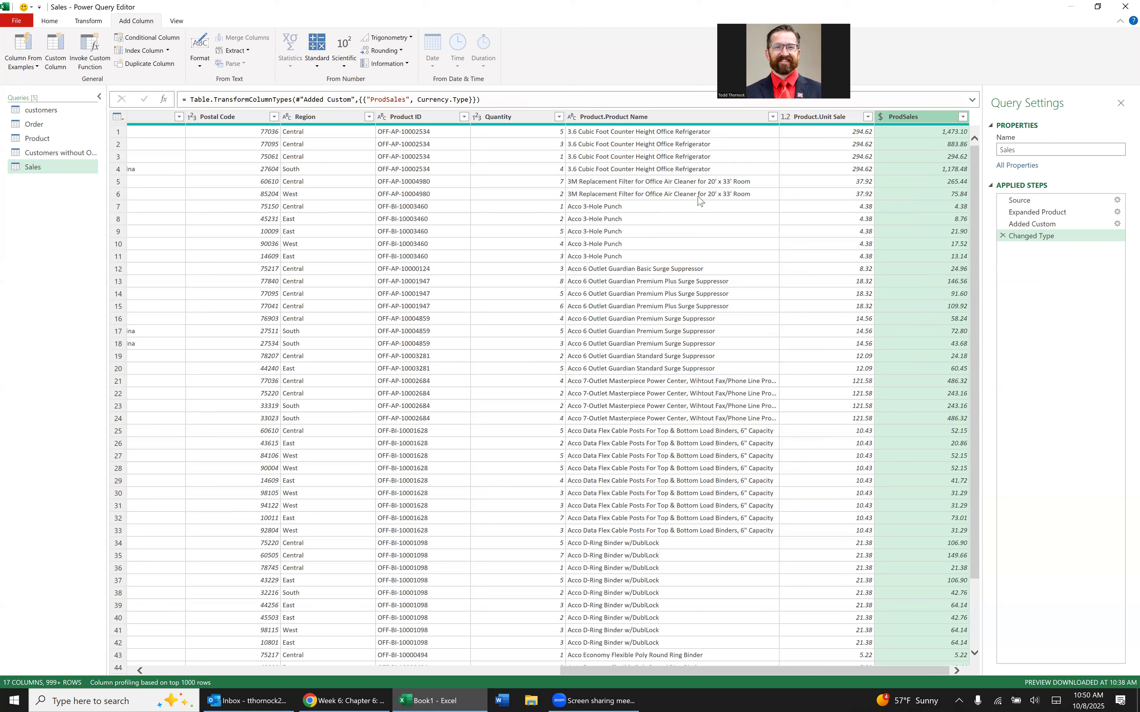
# Close the query editor and load the Sales query to a worksheet.
pyautogui.click(1026, 150)
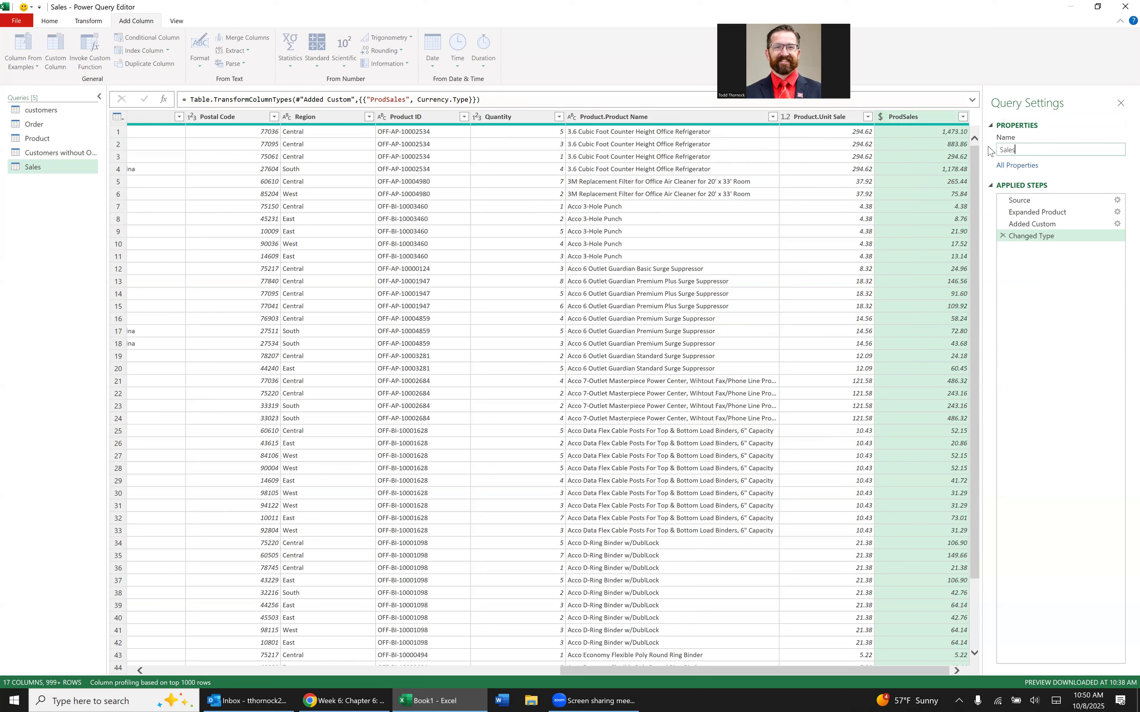
pyautogui.click(49, 21)
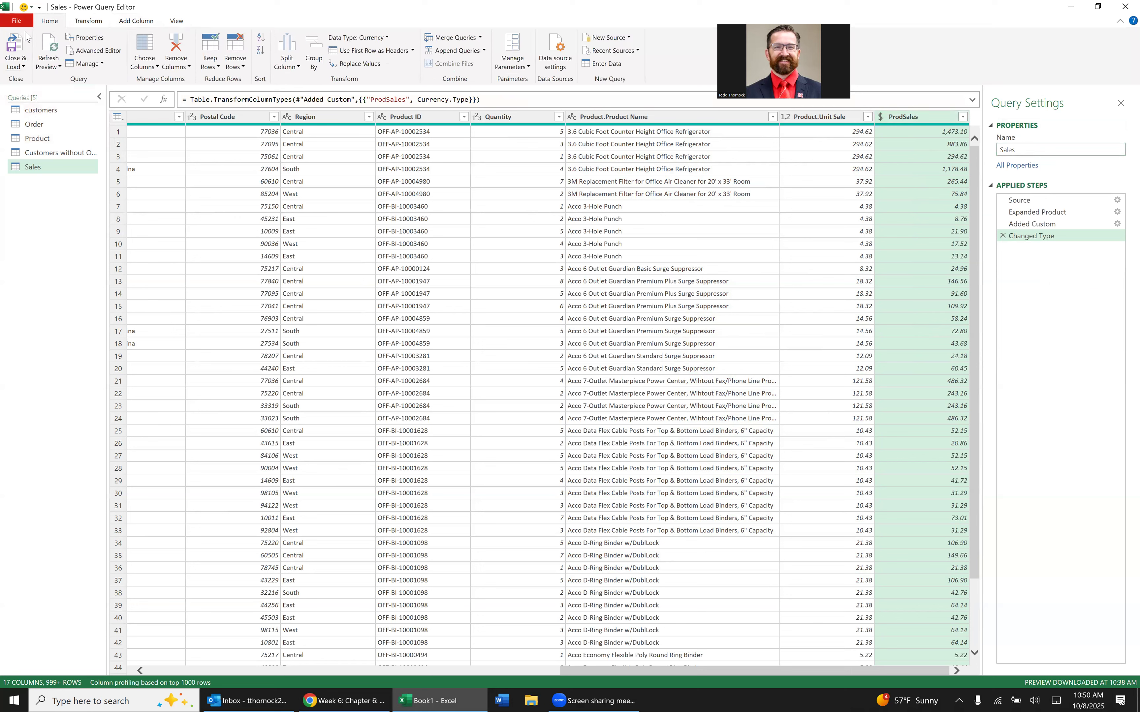
pyautogui.click(14, 47)
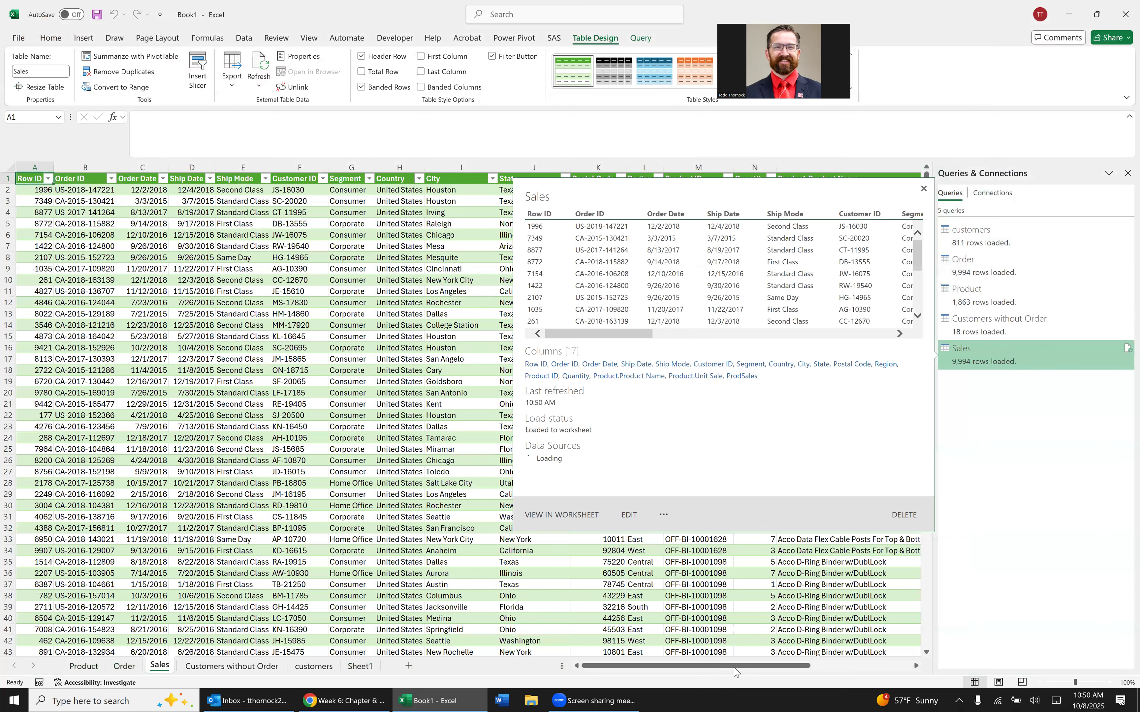
pyautogui.moveTo(918, 616); pyautogui.dragTo(706, 594)
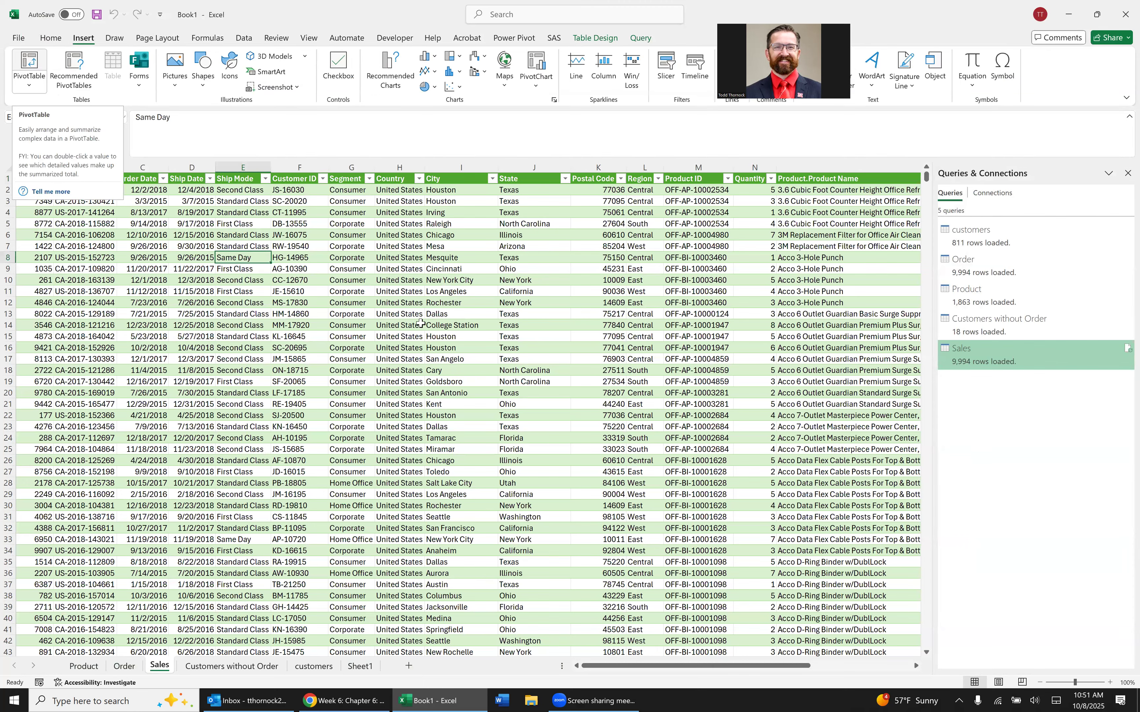
pyautogui.click(30, 64)
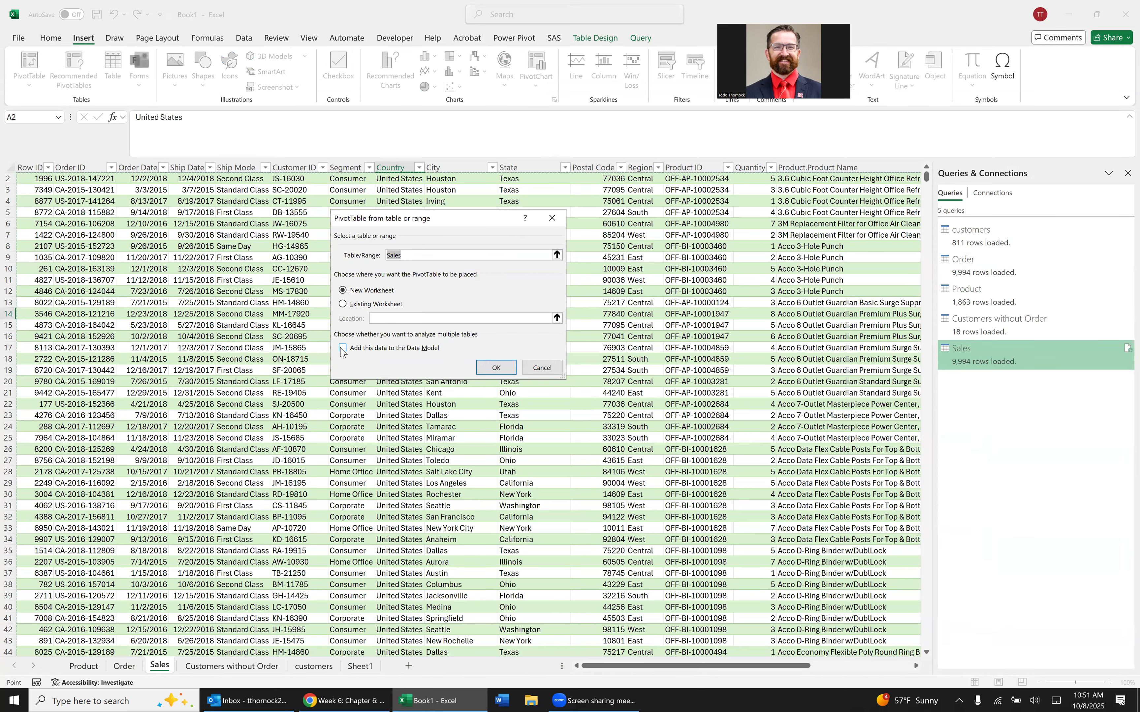
pyautogui.click(557, 254)
pyautogui.click(557, 236)
pyautogui.click(541, 367)
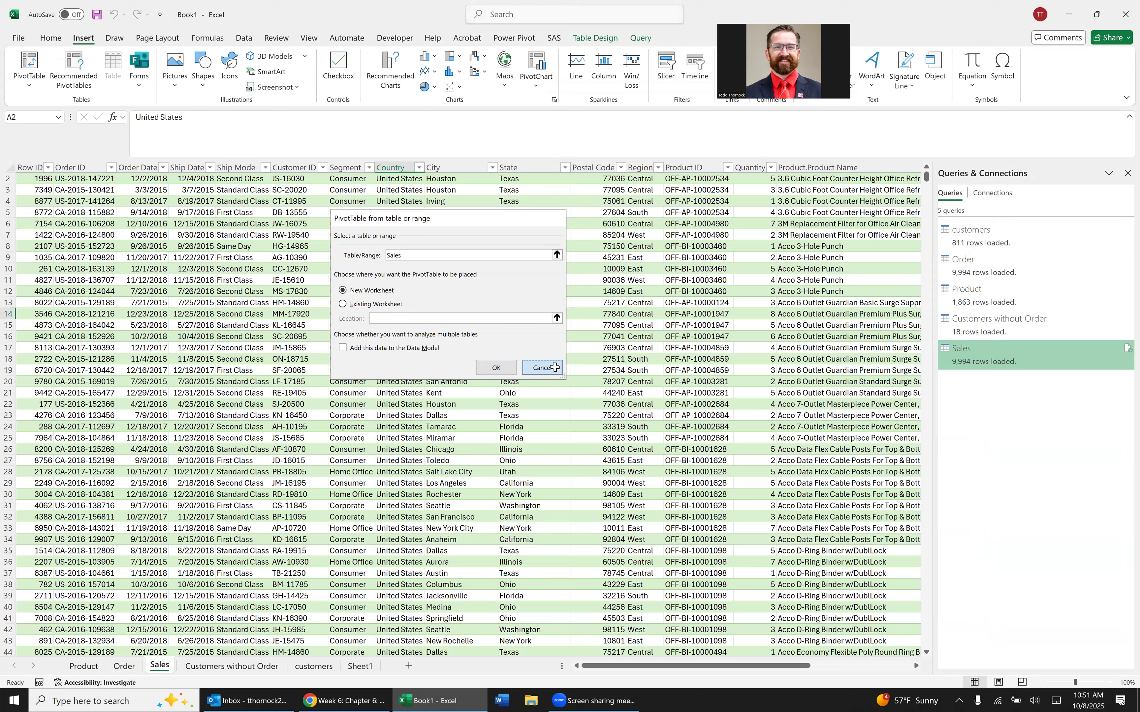
# Insert a PivotTable from the workbook's Data Model on a new worksheet.
pyautogui.click(37, 89)
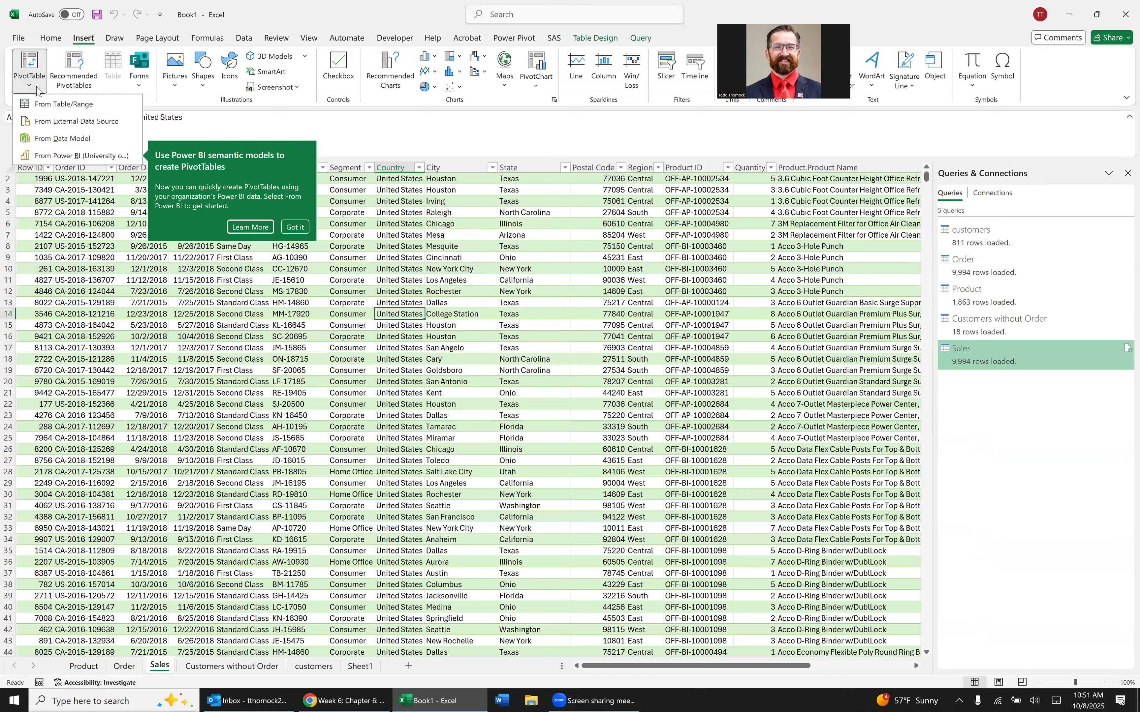
pyautogui.click(78, 139)
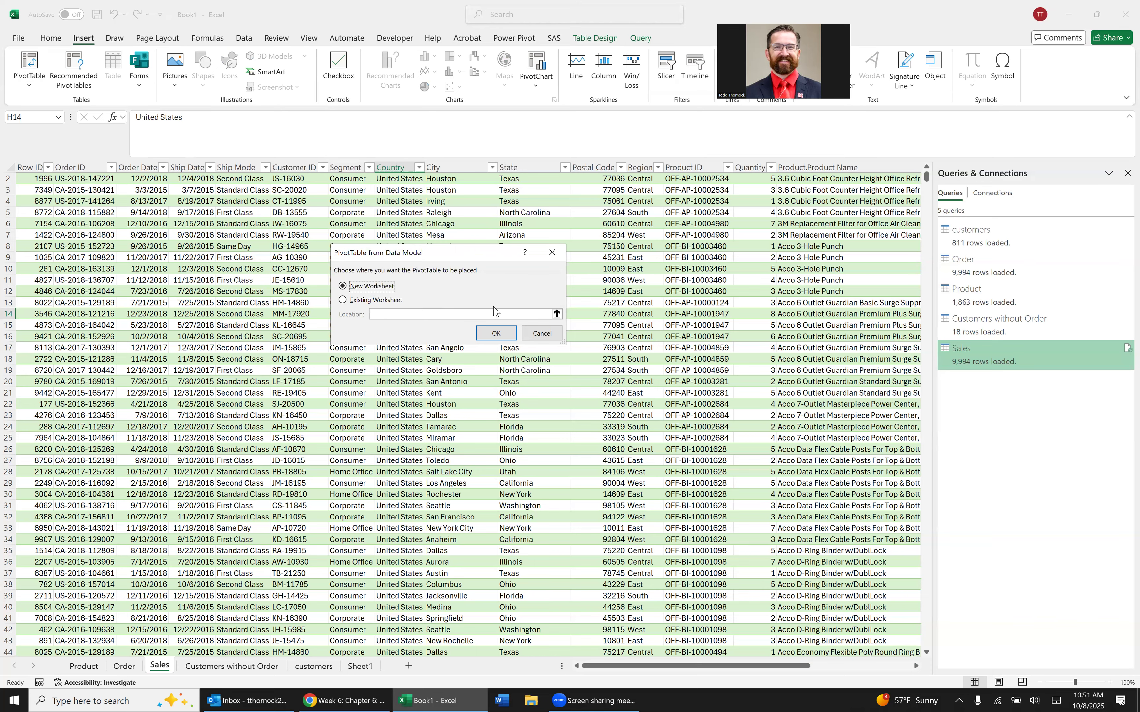
pyautogui.click(506, 335)
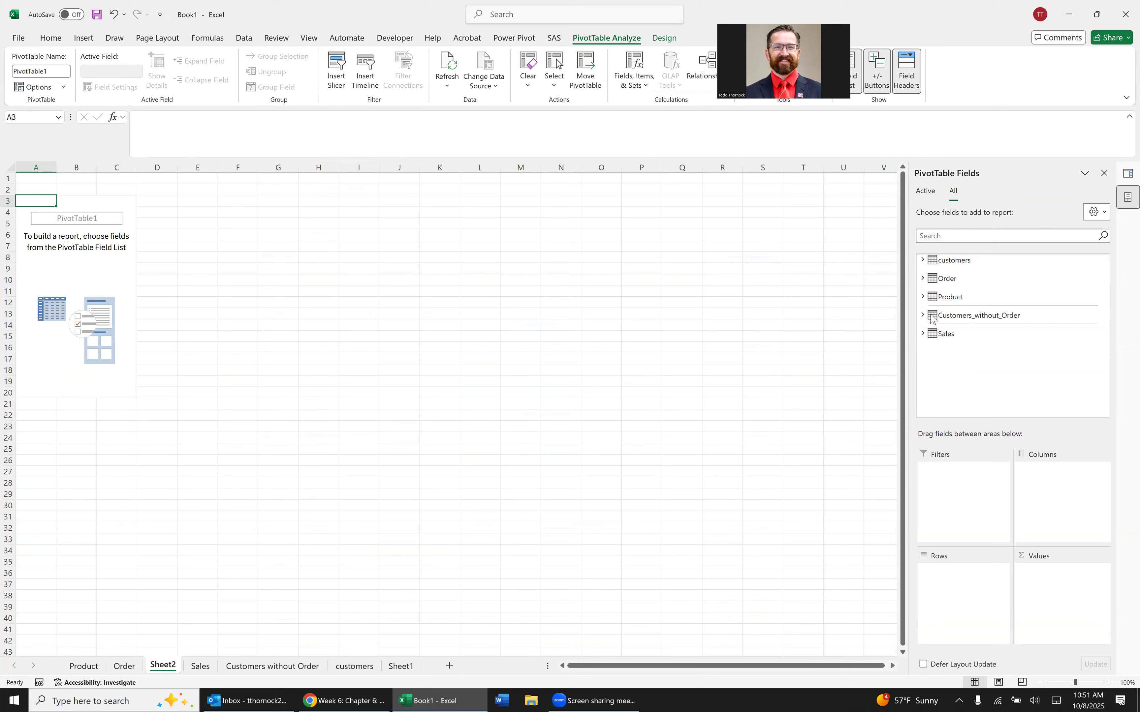
# Build the PivotTable from the Sales table, with ProdSales summed as values and State as the rows.
pyautogui.click(922, 334)
pyautogui.scroll(-3, 1067, 323)
pyautogui.click(943, 402)
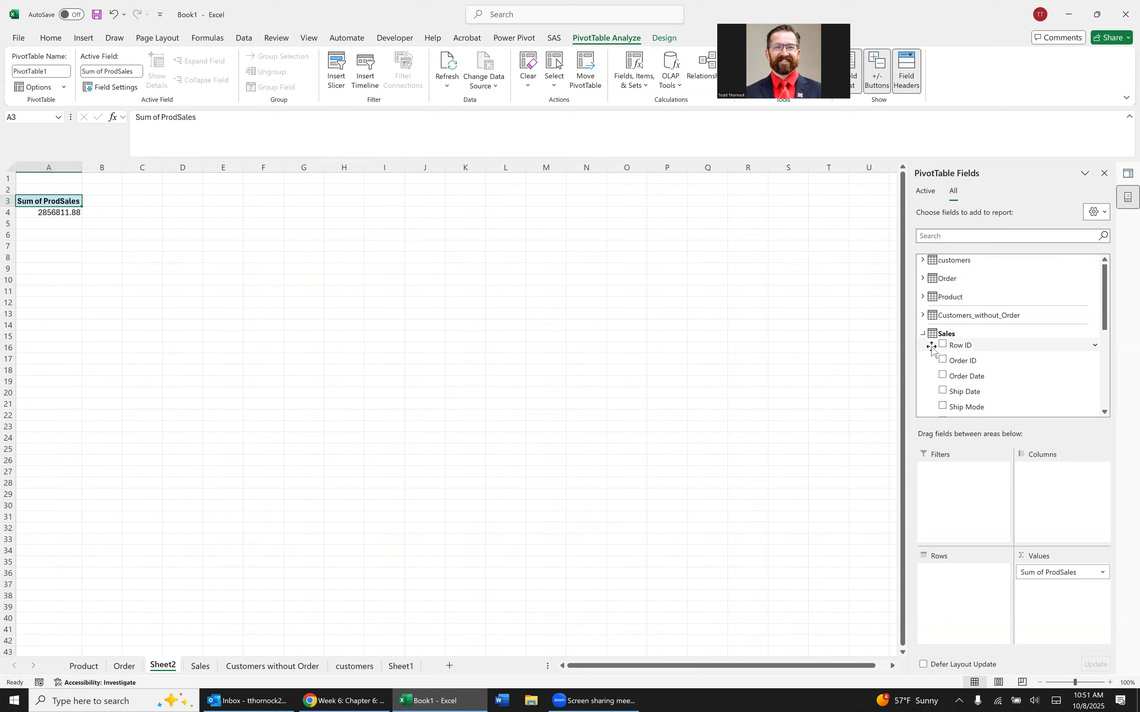
pyautogui.scroll(-1, 972, 359)
pyautogui.scroll(-2, 974, 363)
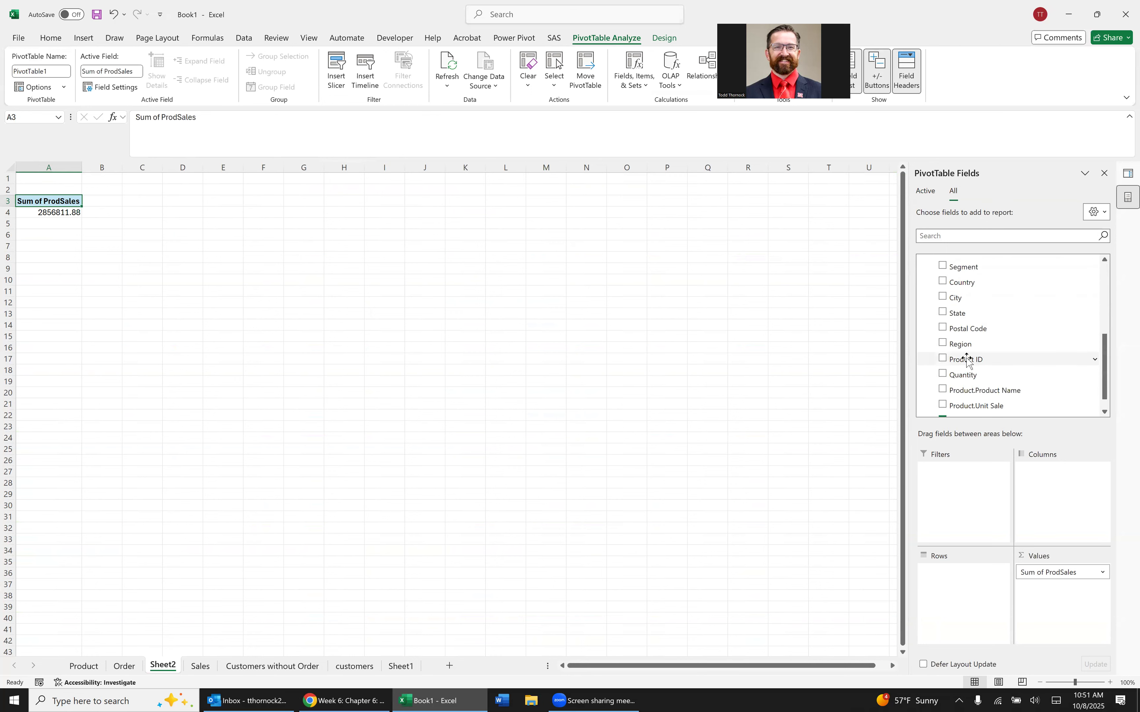
pyautogui.click(942, 313)
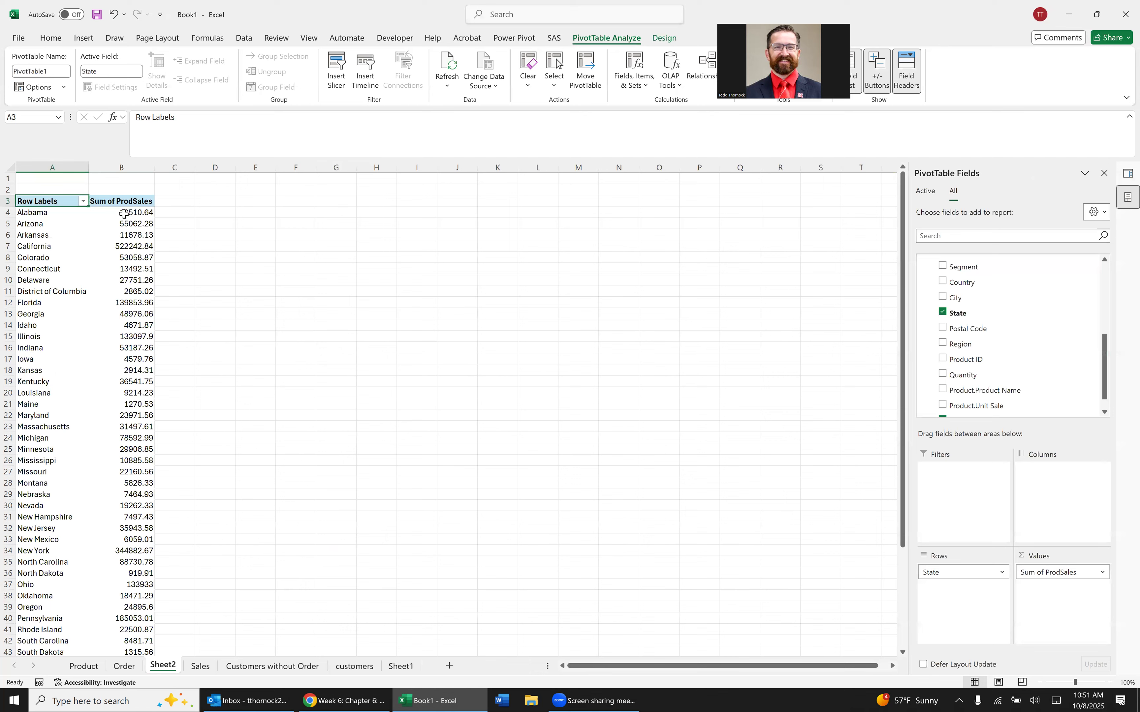
pyautogui.scroll(-9, 122, 274)
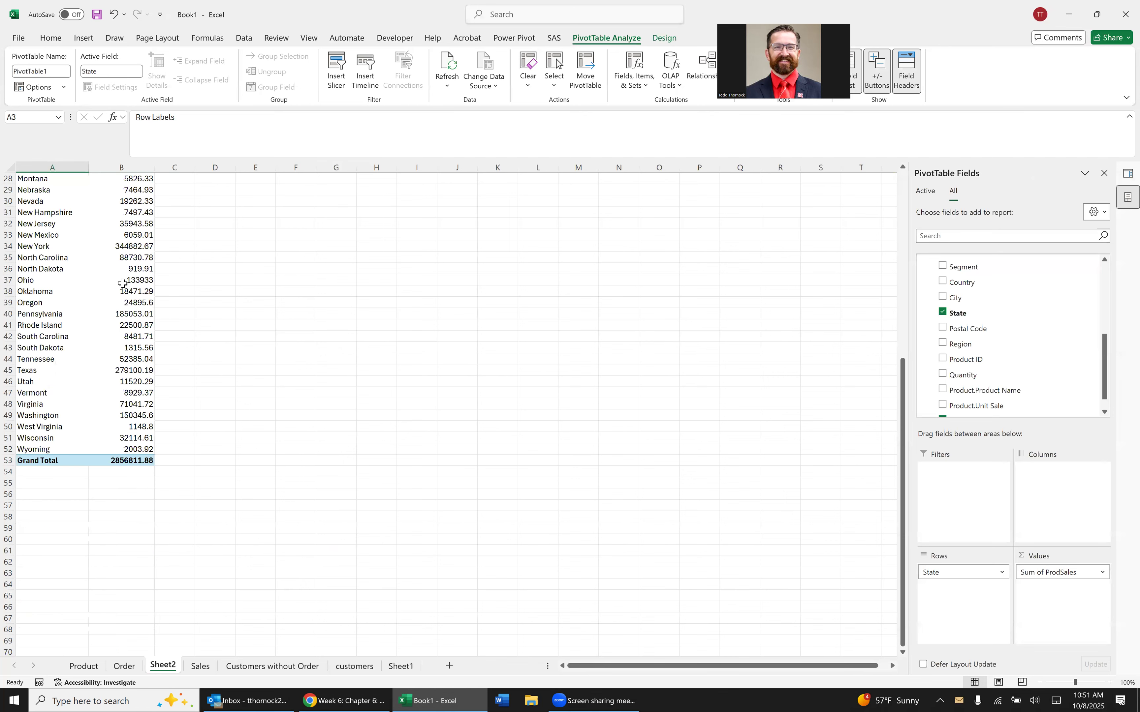
pyautogui.scroll(9, 122, 274)
pyautogui.click(130, 209)
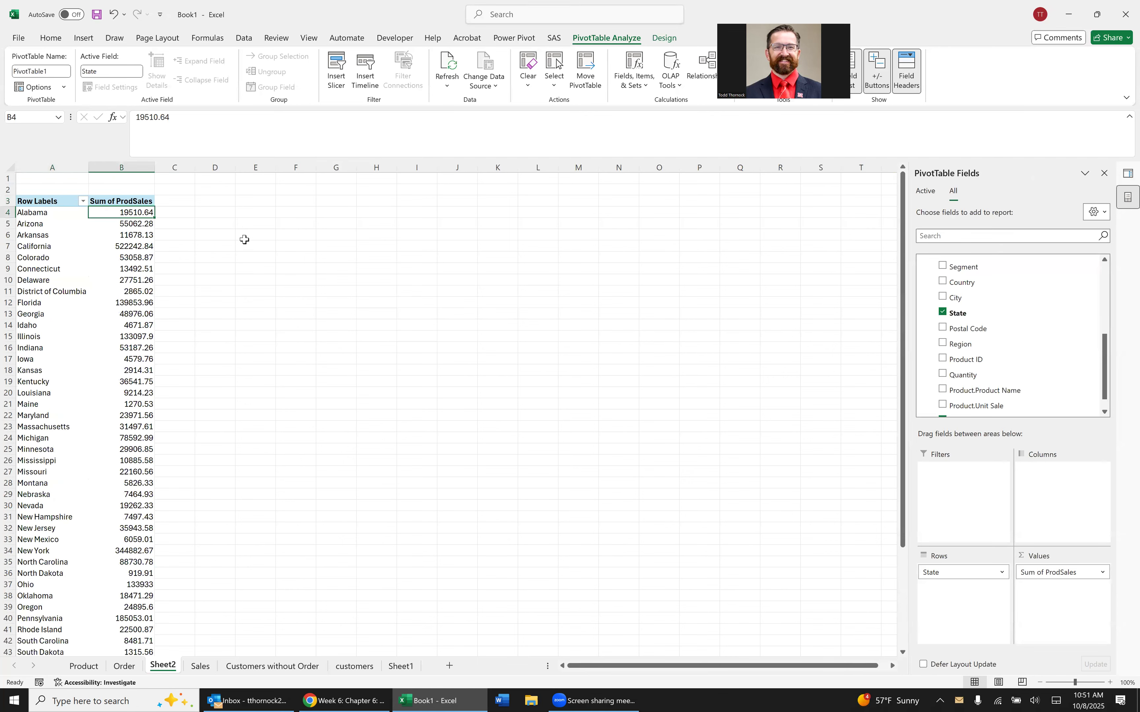
pyautogui.scroll(-9, 108, 269)
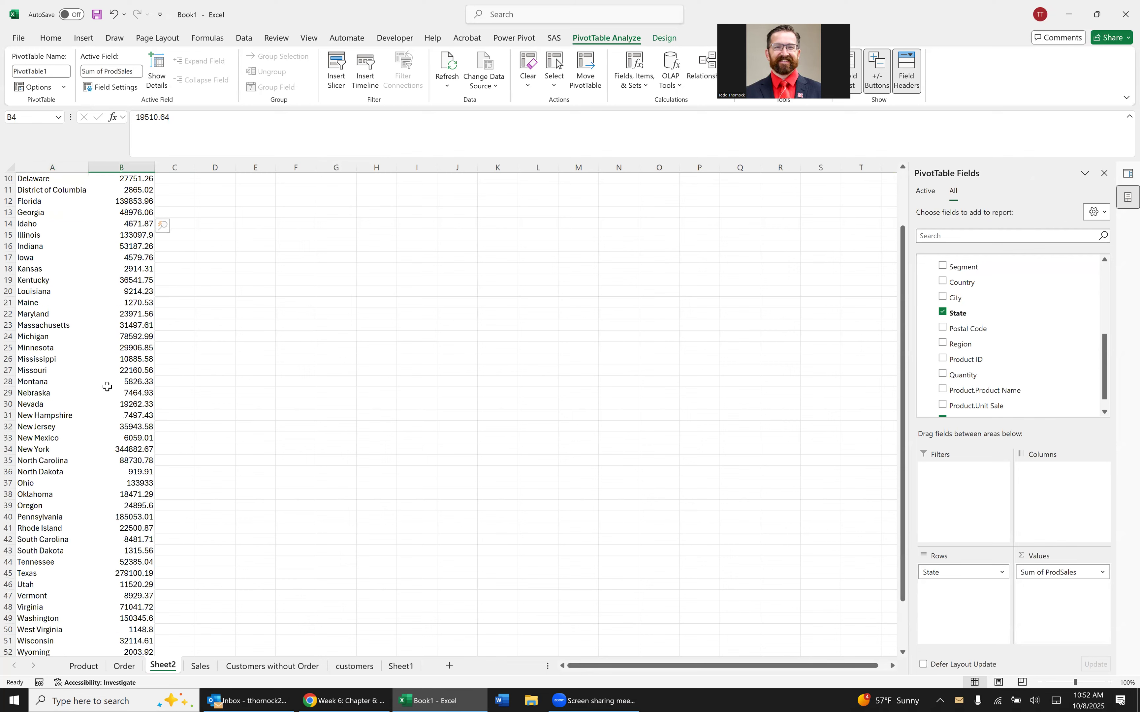
pyautogui.scroll(9, 118, 226)
pyautogui.rightClick(133, 201)
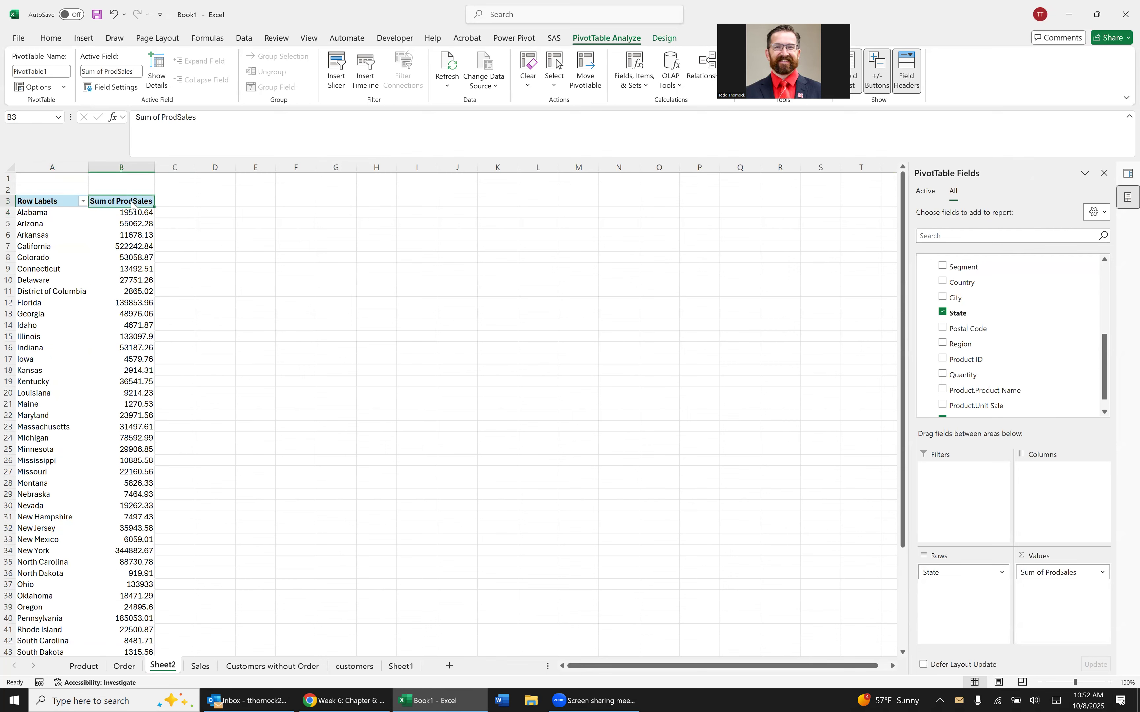
pyautogui.moveTo(192, 382)
pyautogui.press('Escape')
pyautogui.press('Escape')
# Sort the PivotTable's states by Sum of ProdSales from largest to smallest.
pyautogui.click(117, 216)
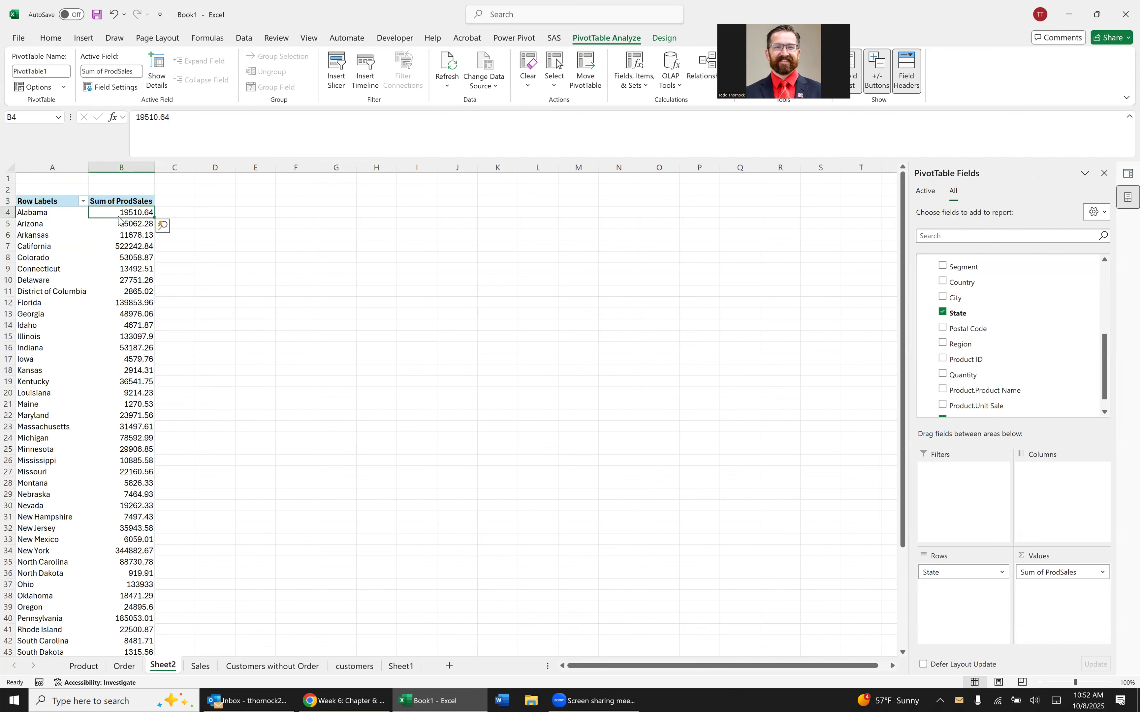
pyautogui.rightClick(120, 217)
pyautogui.moveTo(226, 334)
pyautogui.click(311, 353)
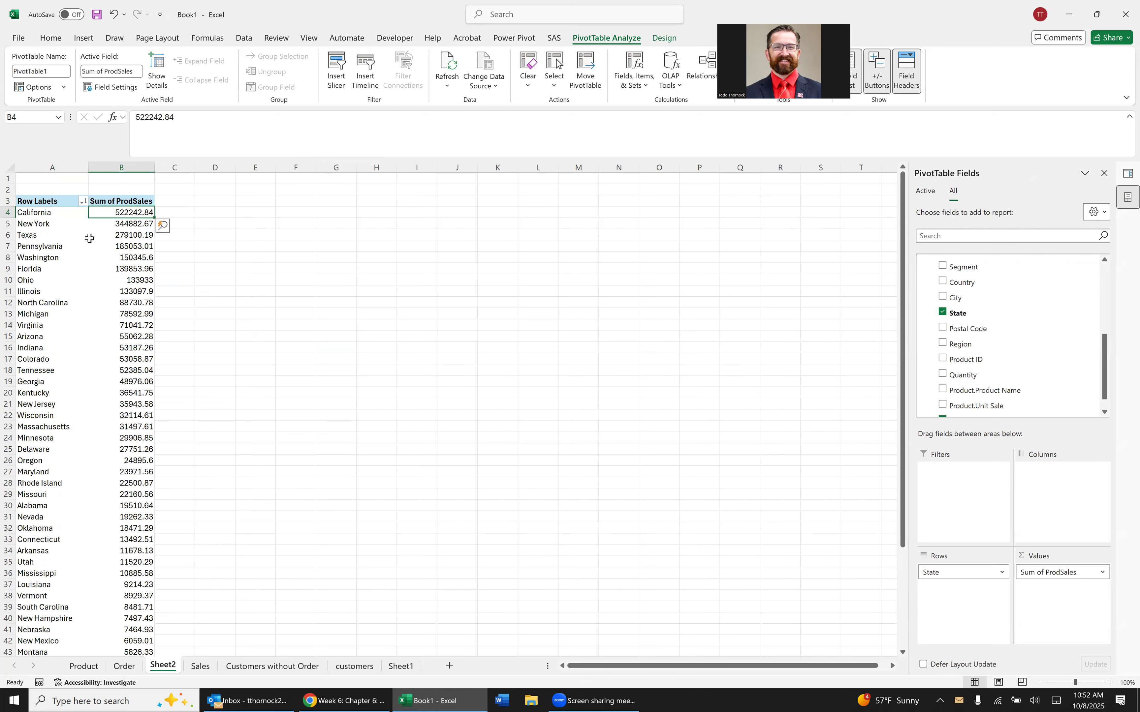
pyautogui.scroll(-1, 1006, 341)
pyautogui.scroll(2, 1006, 344)
pyautogui.scroll(-3, 1006, 344)
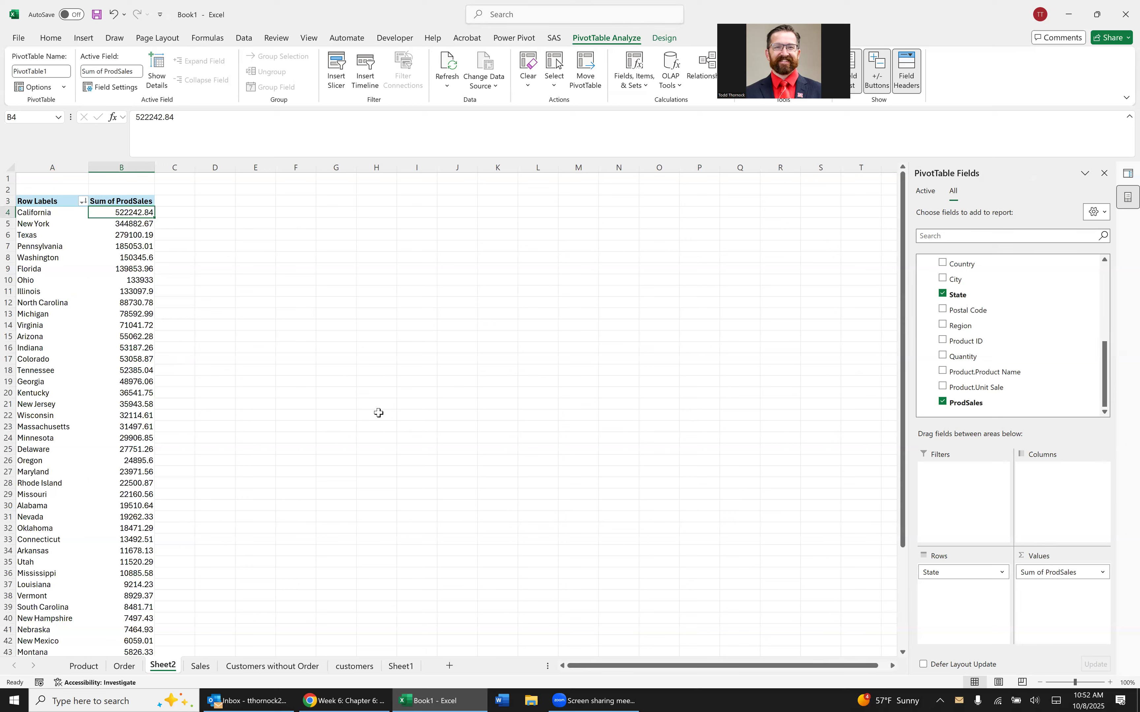
pyautogui.click(52, 314)
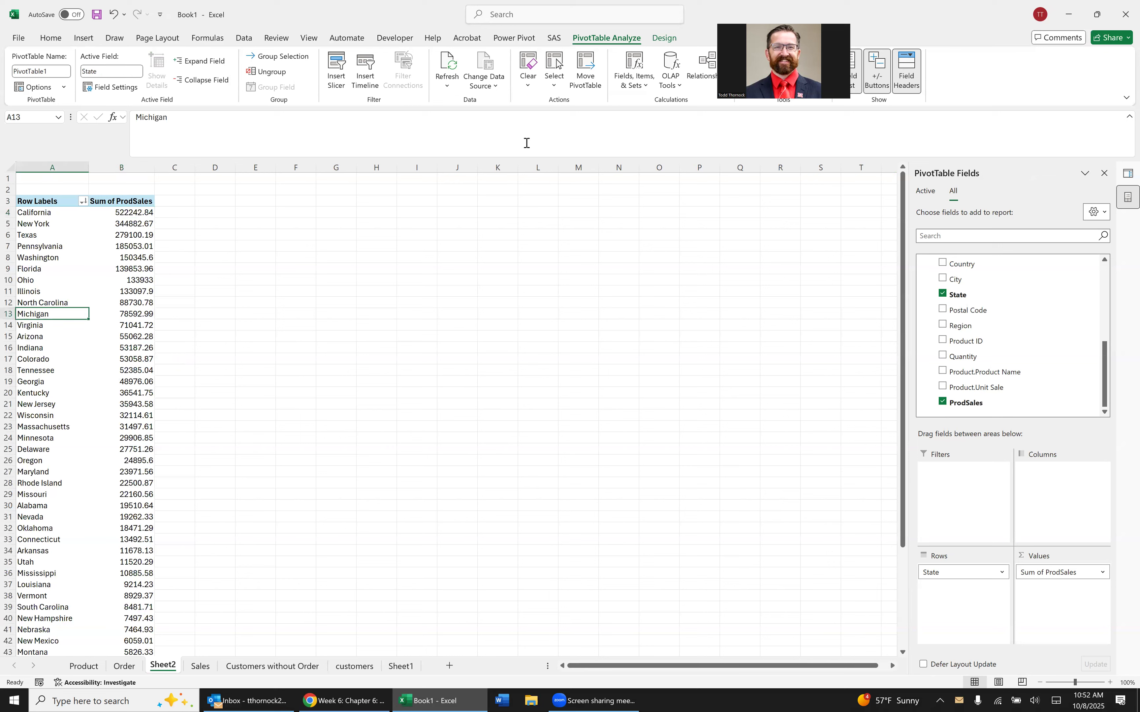